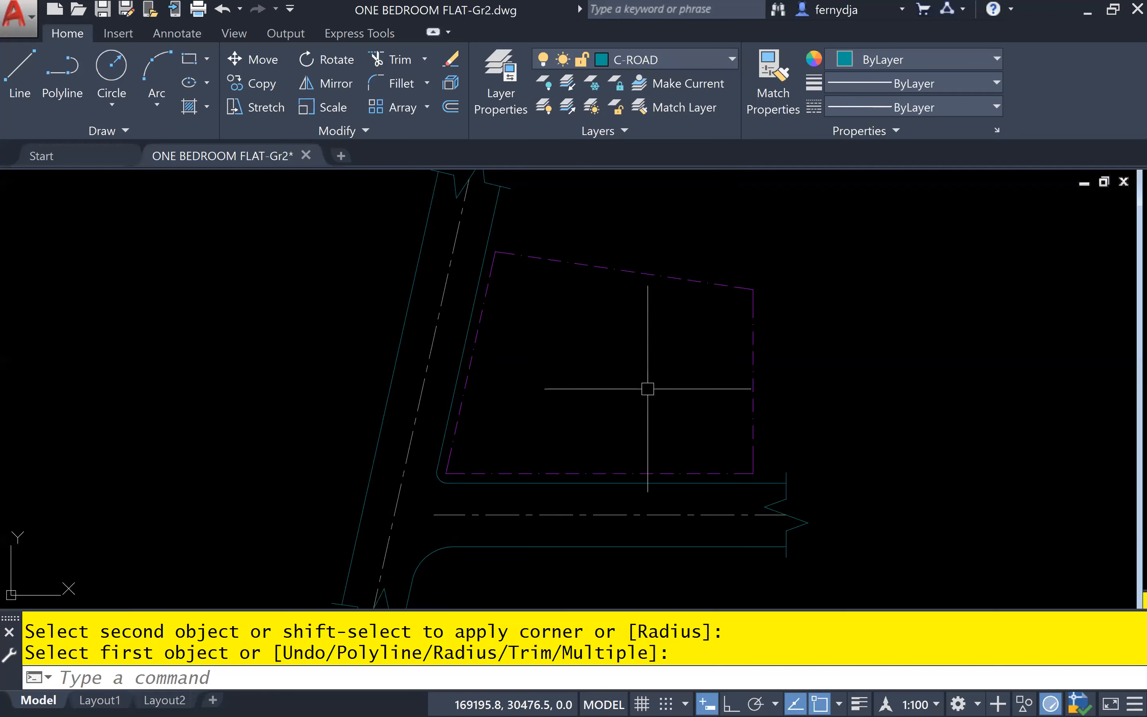
pyautogui.scroll(2, 745, 356)
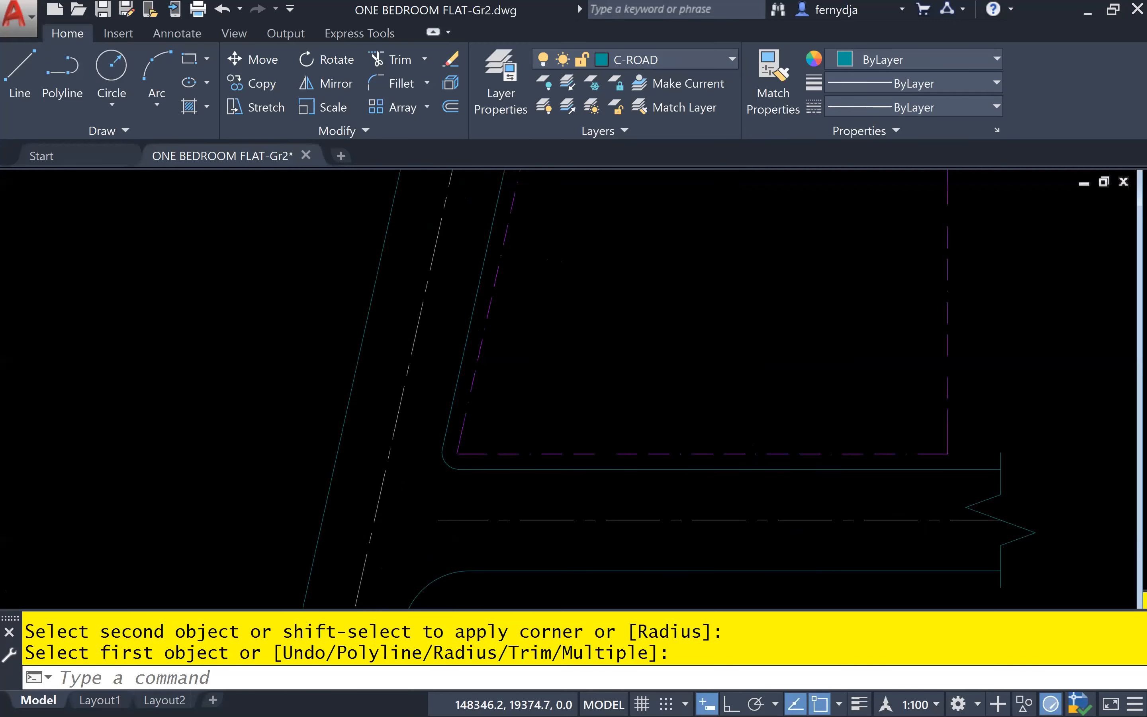
pyautogui.scroll(4, 489, 492)
pyautogui.moveTo(586, 470); pyautogui.dragTo(581, 406, button='middle')
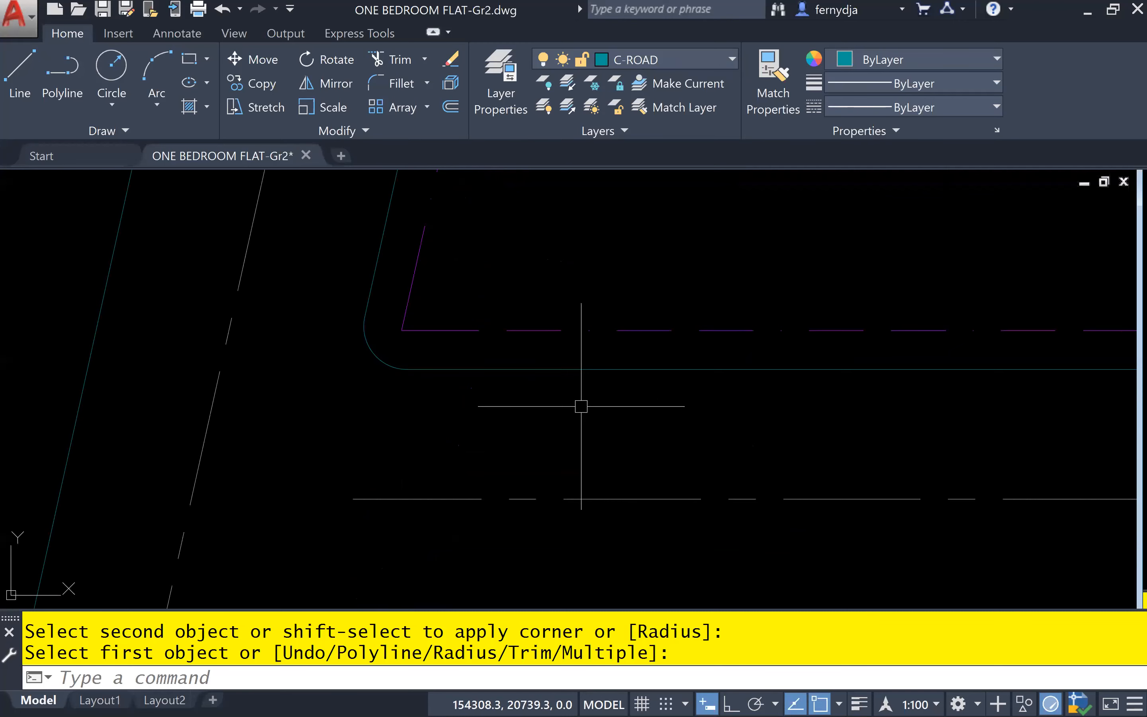
pyautogui.write('L')
pyautogui.press('Return')
pyautogui.click(407, 326)
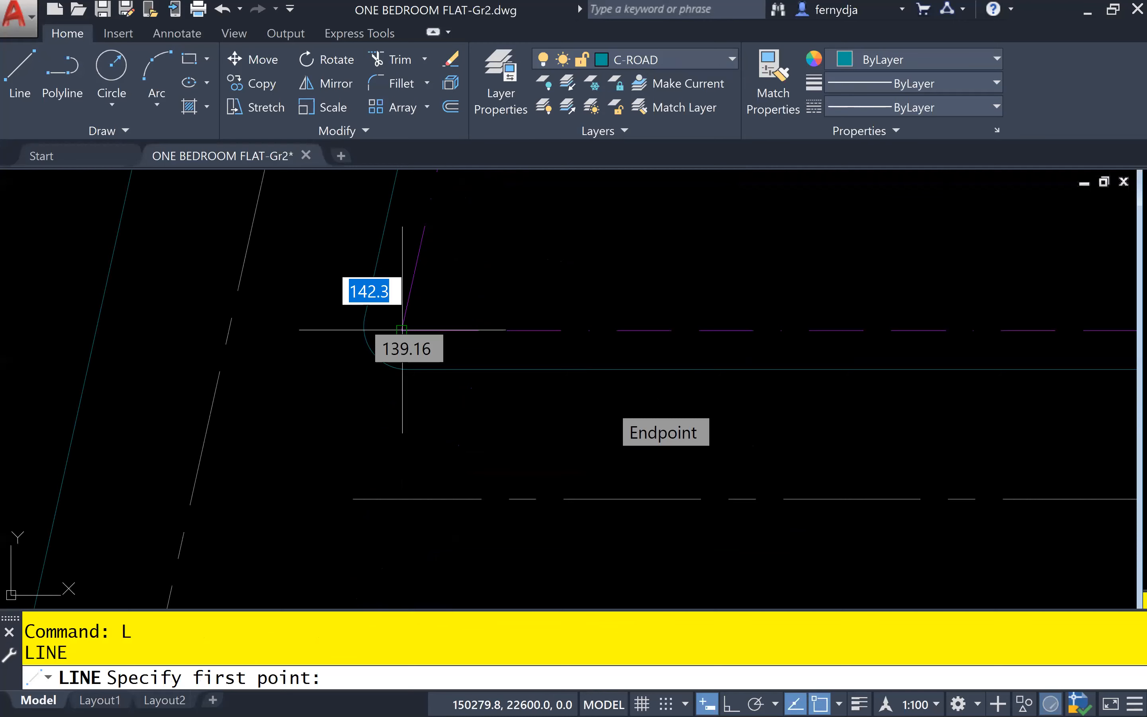
pyautogui.press('Escape')
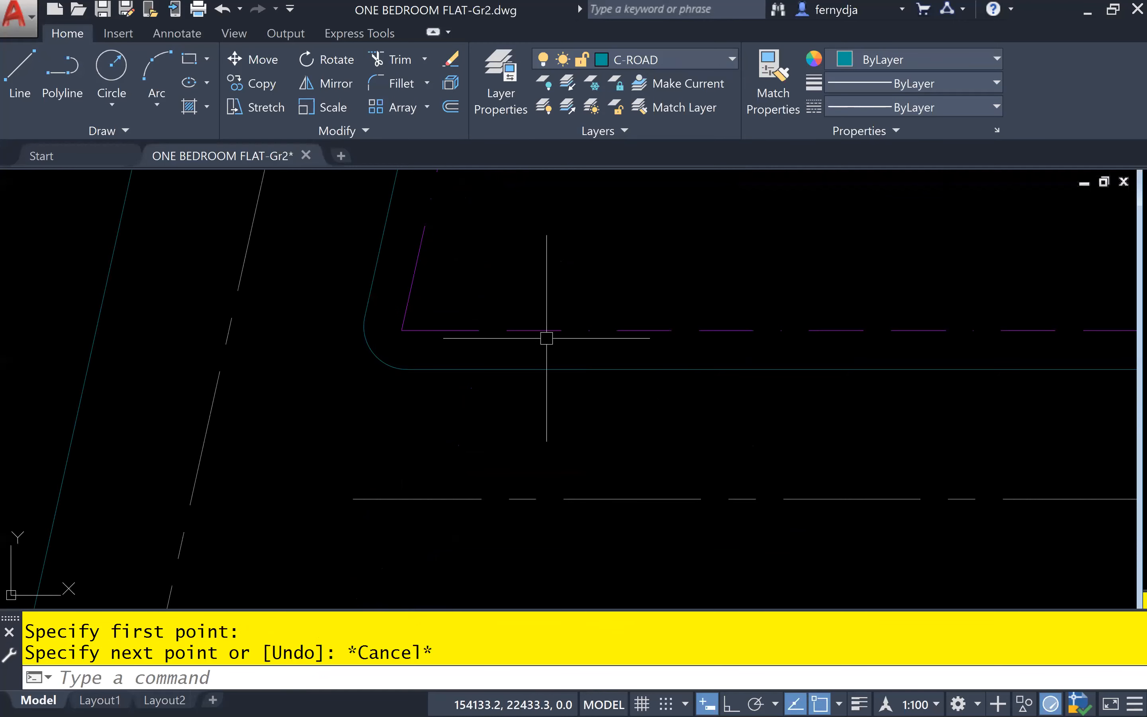
# Draw a vertical line from the site boundary's lower-left corner down to the centreline of the horizontal road
pyautogui.write('L')
pyautogui.press('Return')
pyautogui.scroll(8, 400, 332)
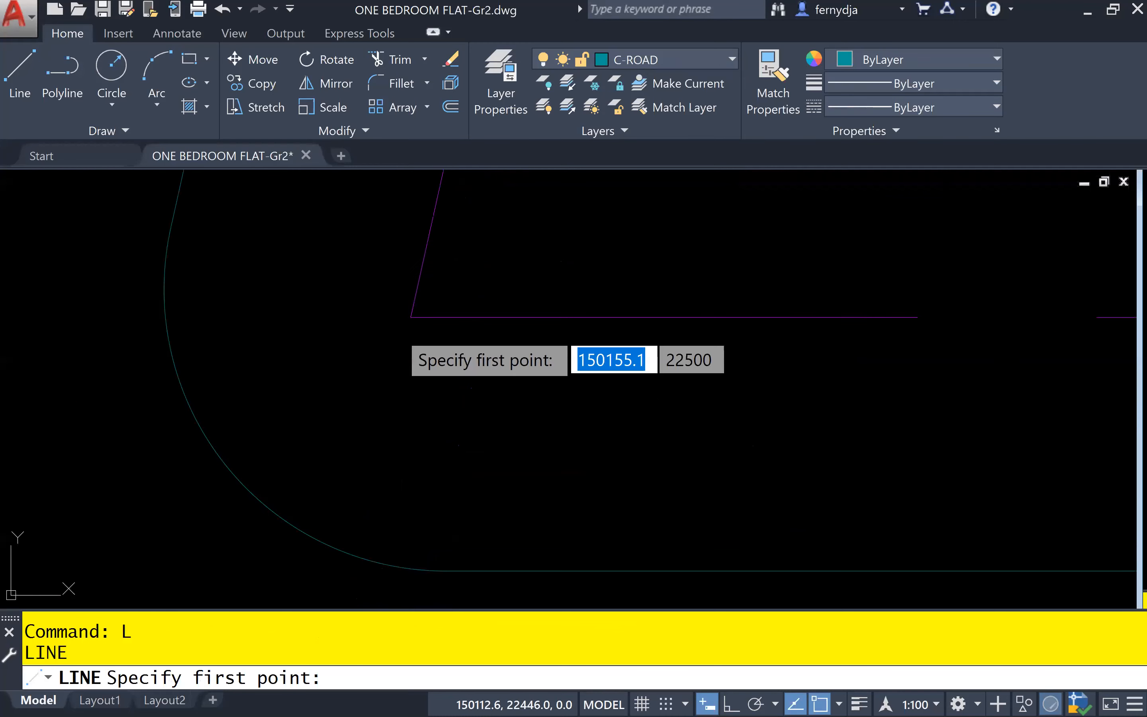
pyautogui.click(415, 316)
pyautogui.scroll(-2, 427, 512)
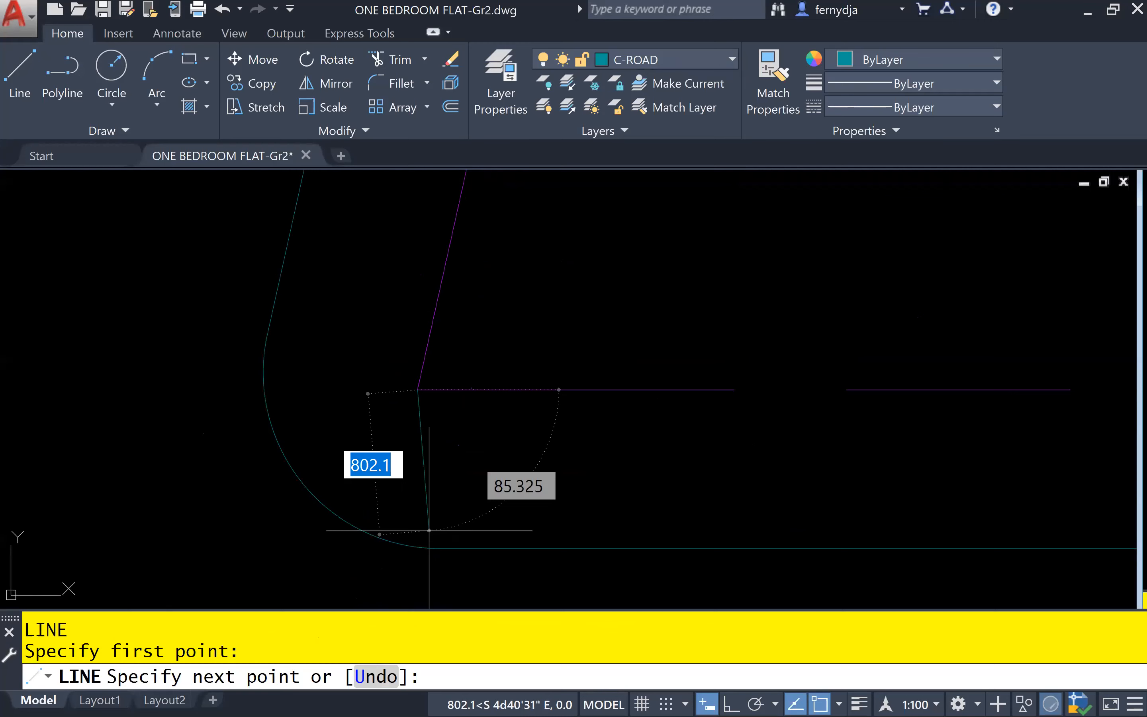
pyautogui.scroll(-3, 429, 530)
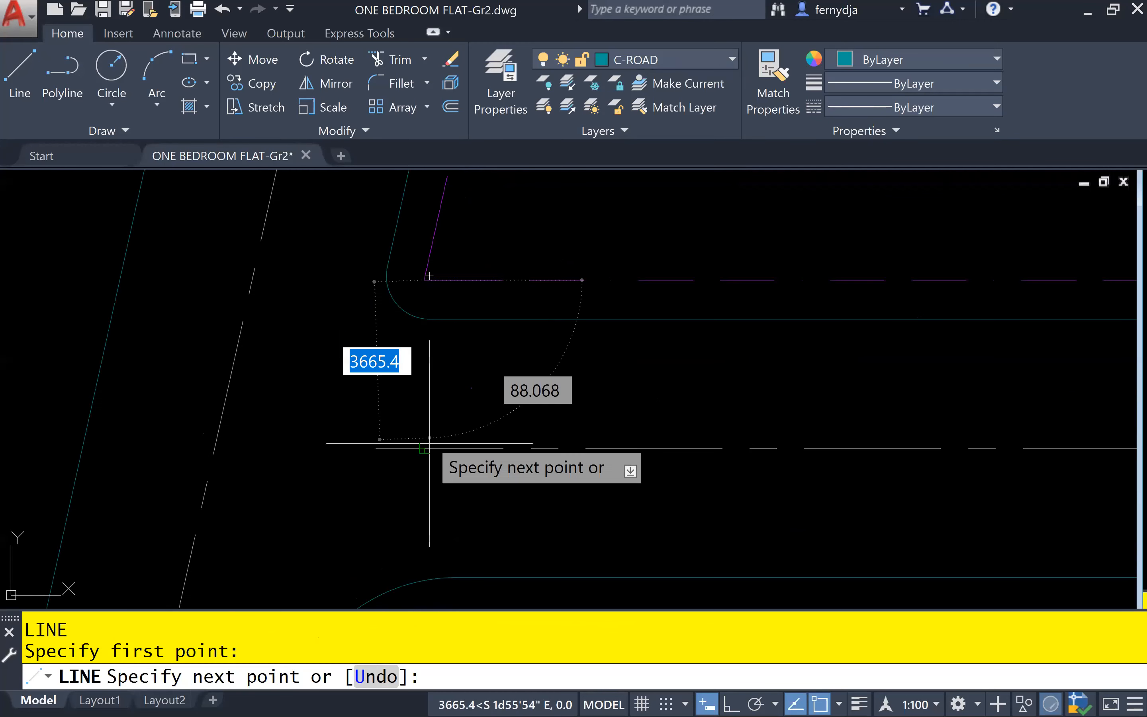
pyautogui.click(430, 443)
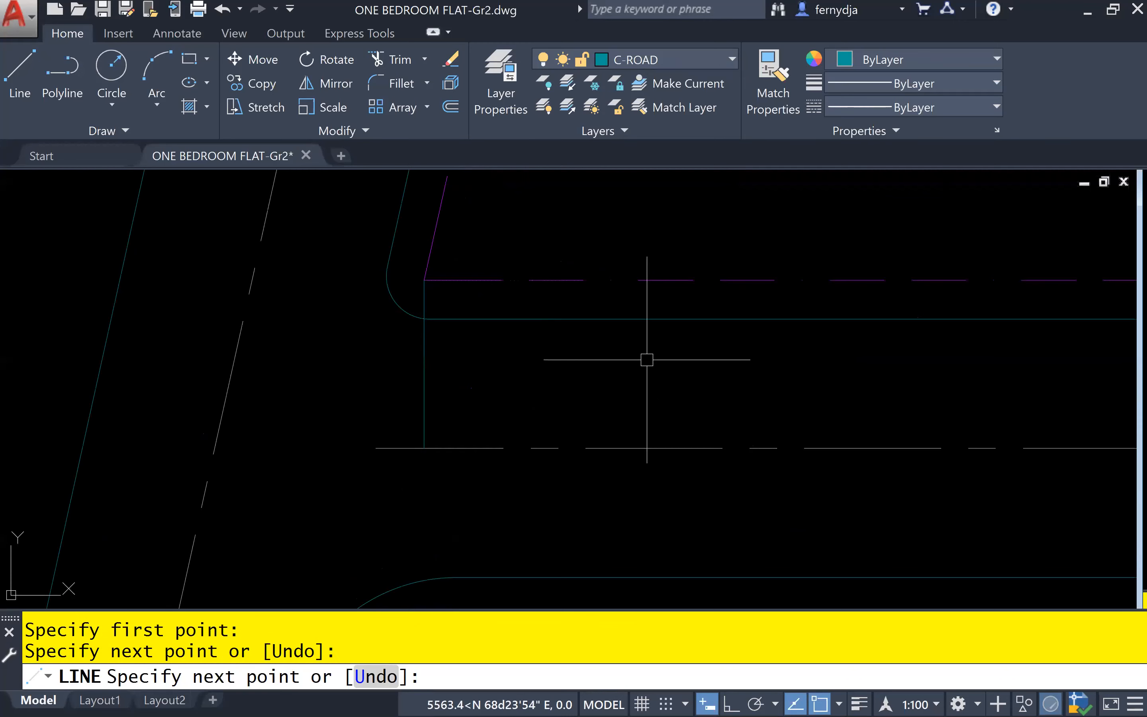
pyautogui.press('Escape')
pyautogui.press('Escape')
# Lock the A-DIMS and A-TEXT layers
pyautogui.scroll(-4, 581, 419)
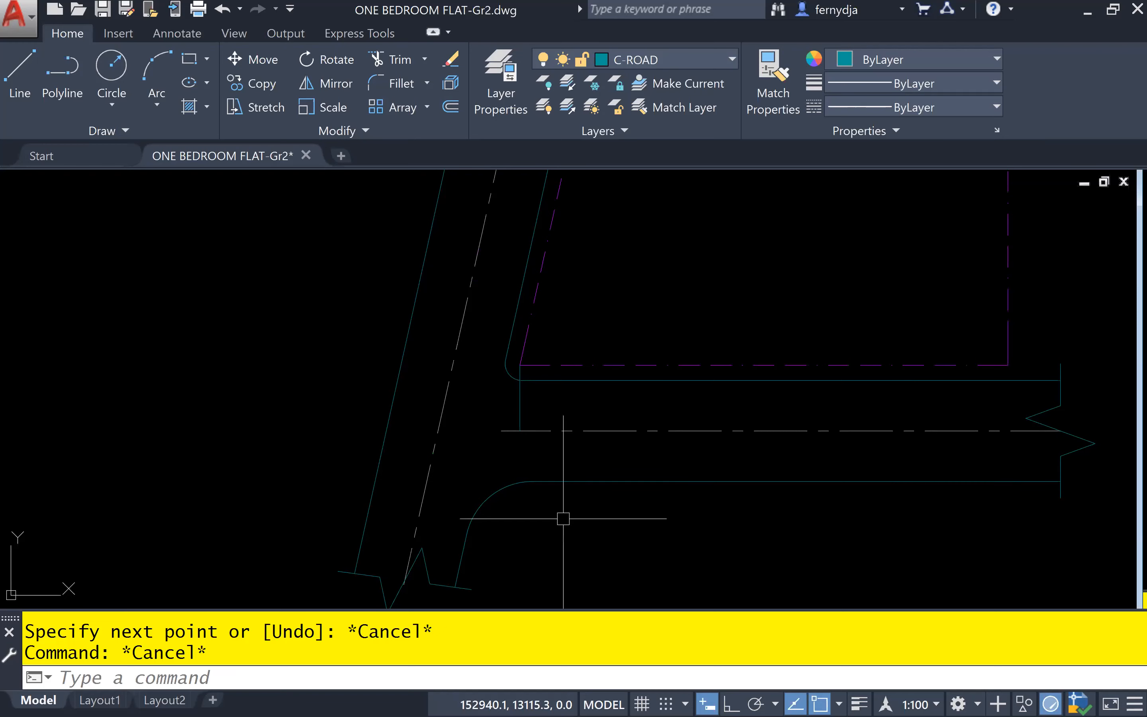
pyautogui.scroll(-8, 374, 484)
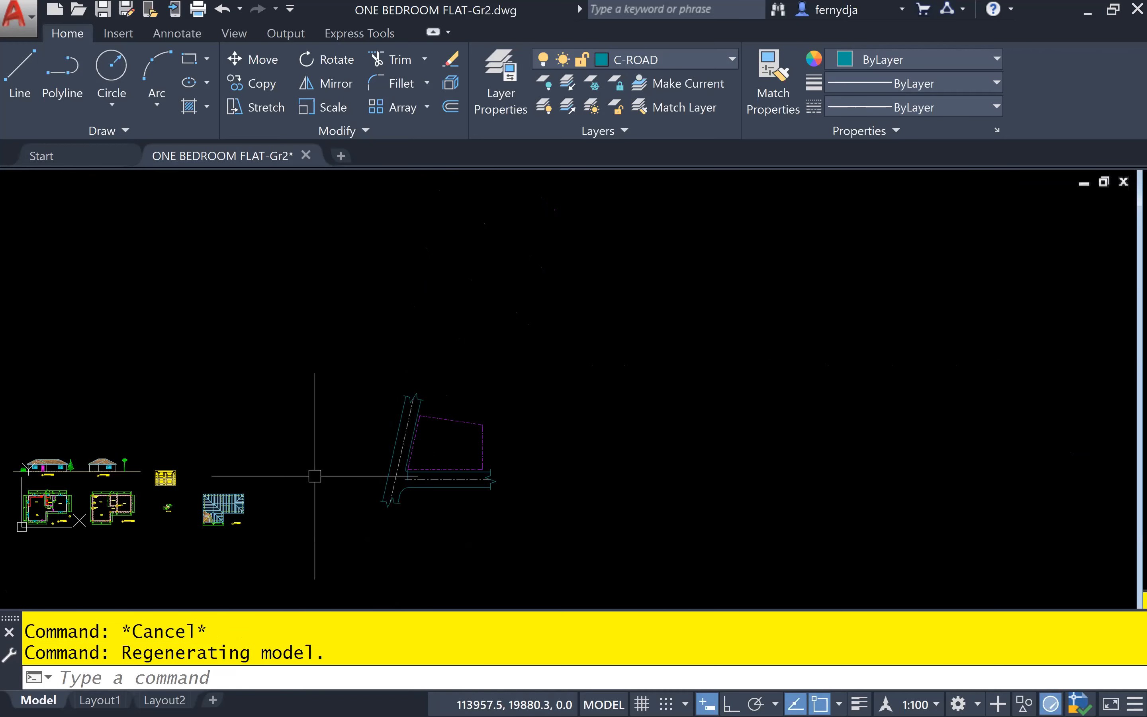
pyautogui.scroll(6, 75, 533)
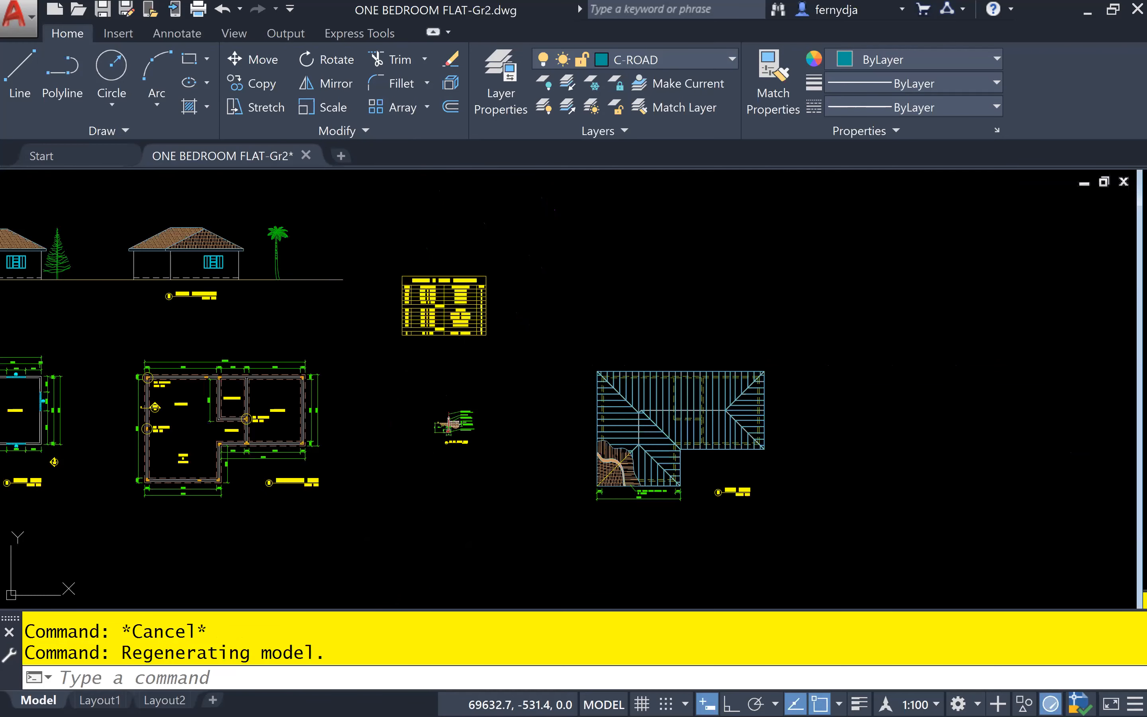
pyautogui.scroll(6, 739, 493)
pyautogui.scroll(-2, 720, 493)
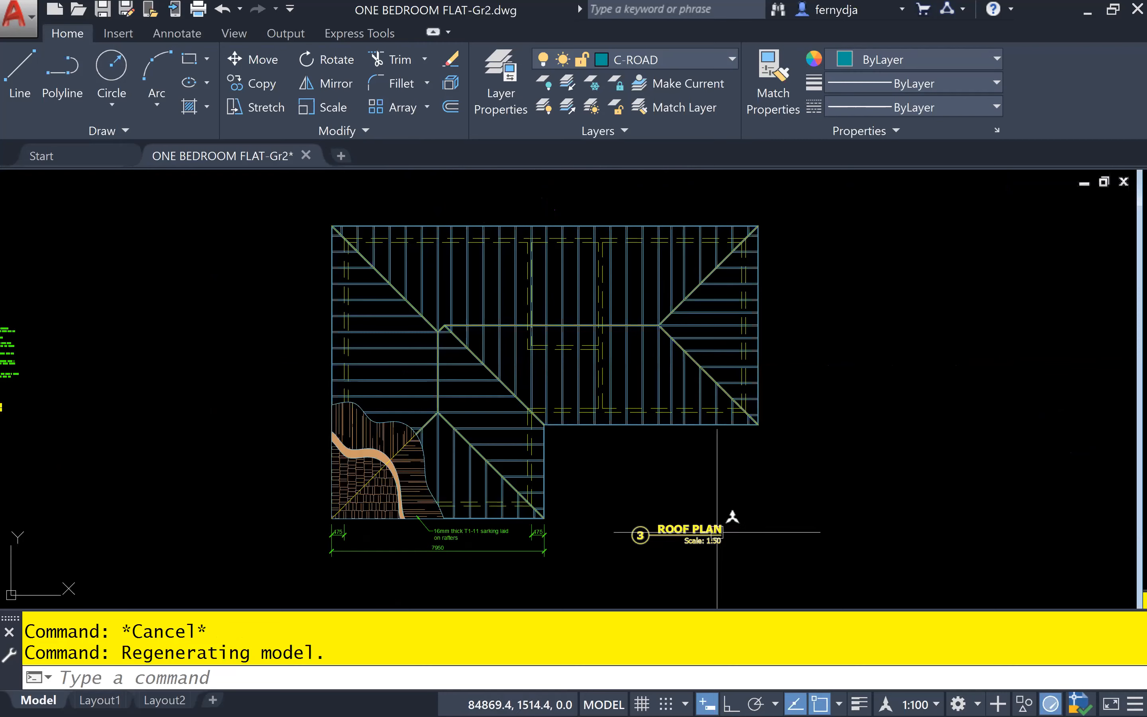
pyautogui.moveTo(717, 532)
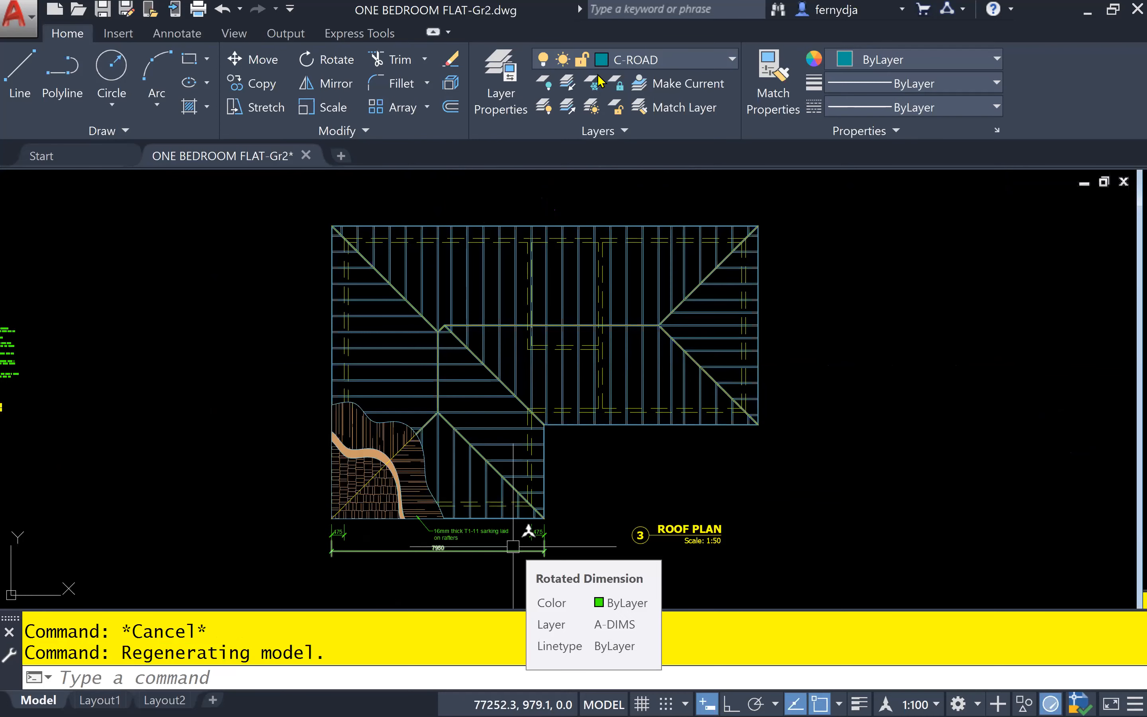
pyautogui.click(735, 60)
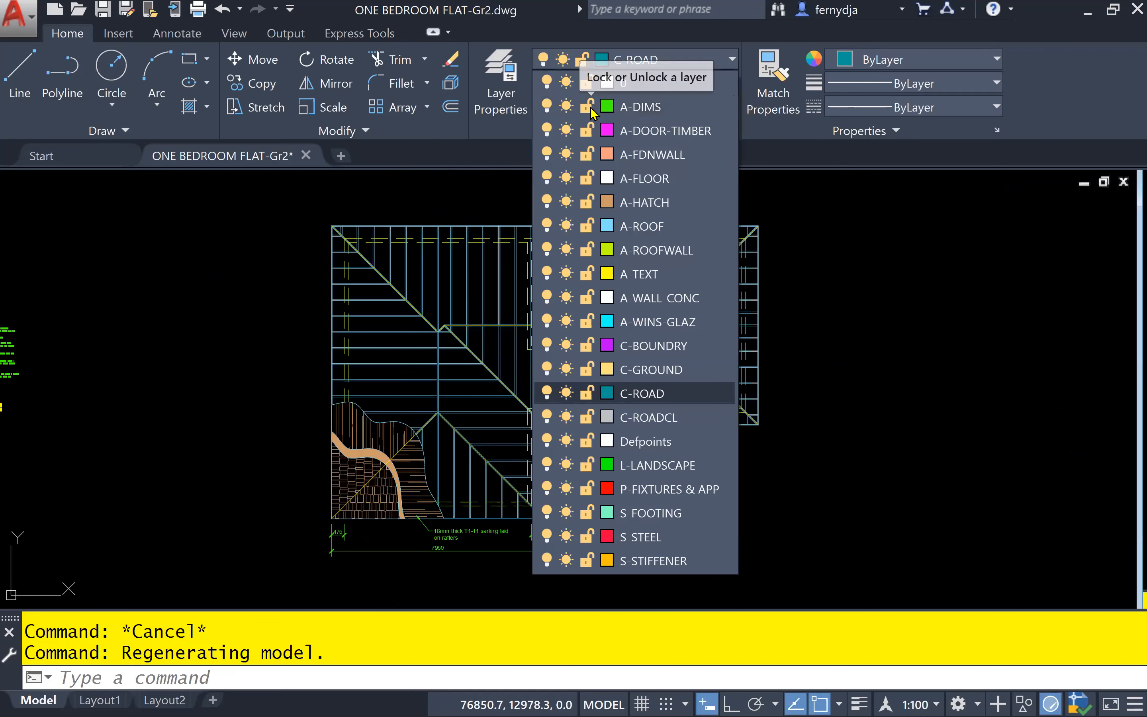
pyautogui.click(590, 107)
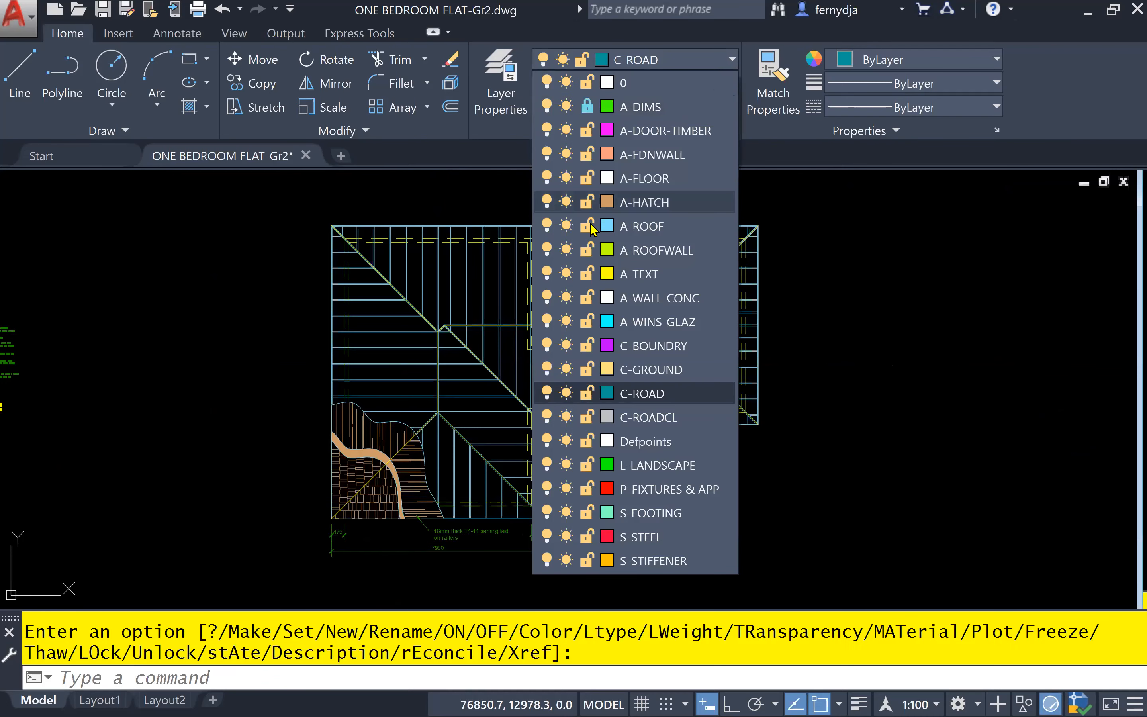
pyautogui.click(588, 273)
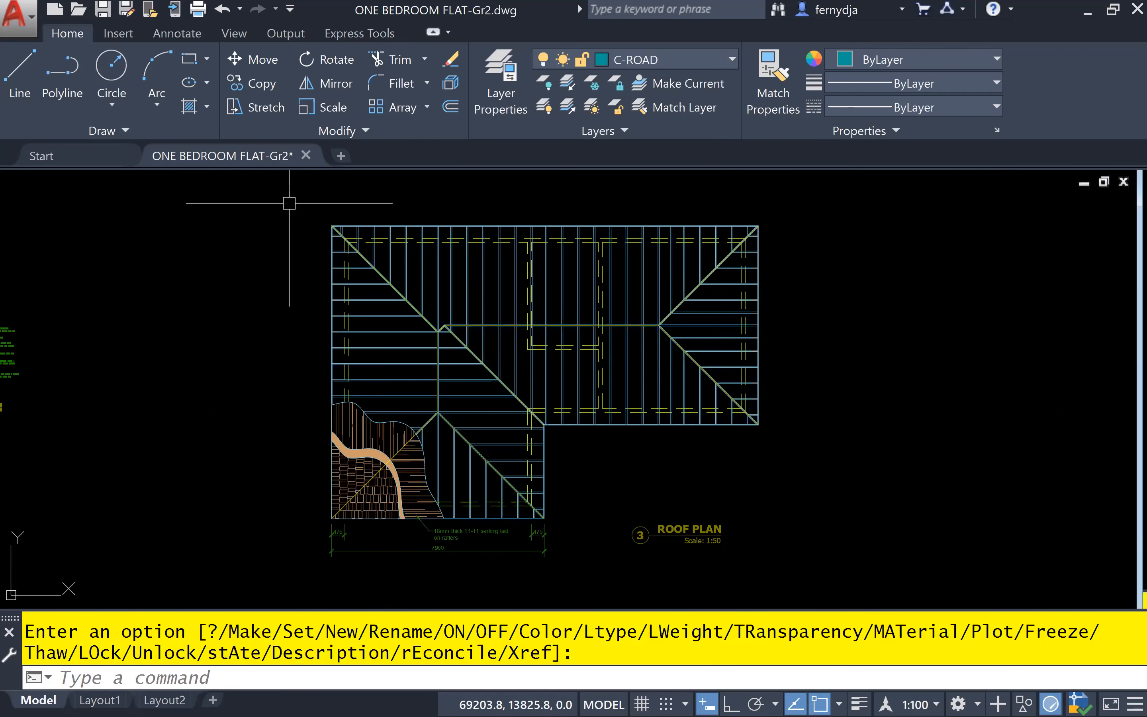
# Start copying the whole roof plan, with the outer wall corner at the lower-right of its projecting wing as base point
pyautogui.click(286, 200)
pyautogui.click(787, 569)
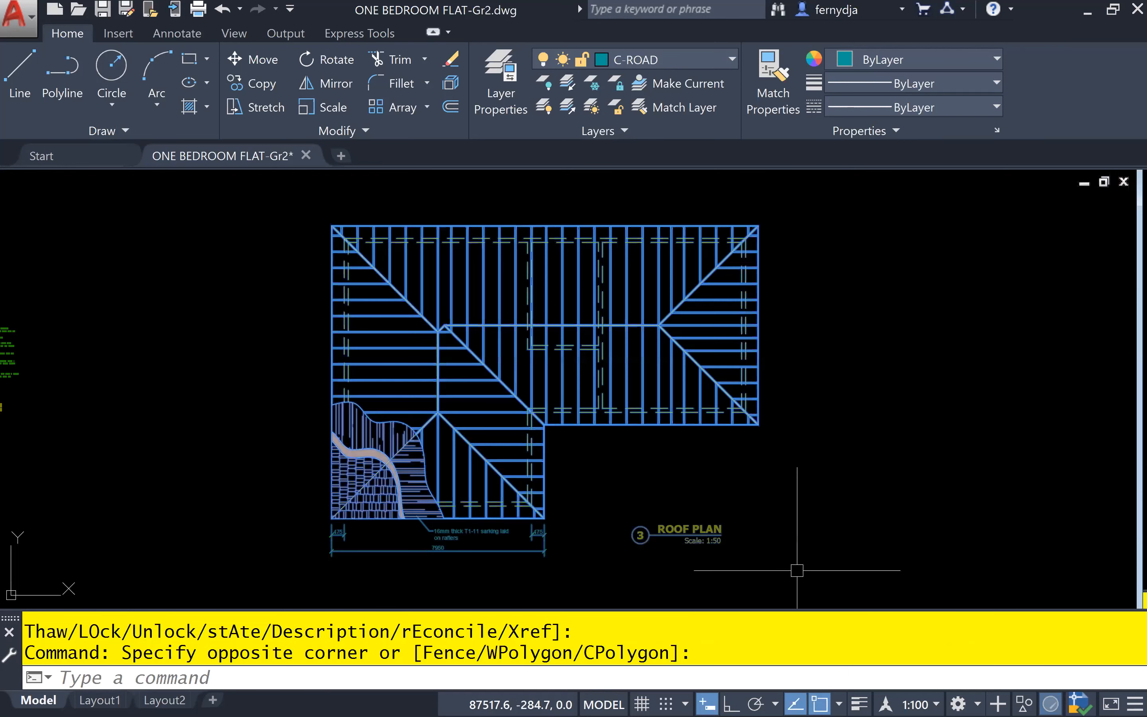
pyautogui.click(836, 475)
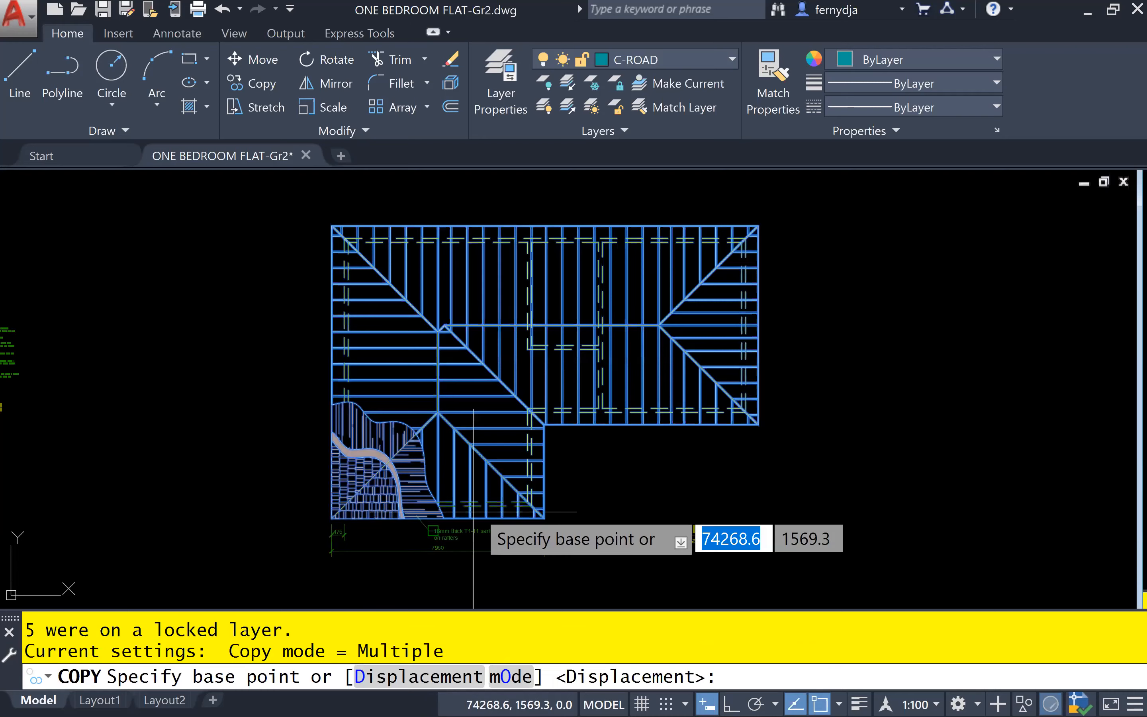
pyautogui.scroll(6, 473, 512)
pyautogui.scroll(6, 526, 507)
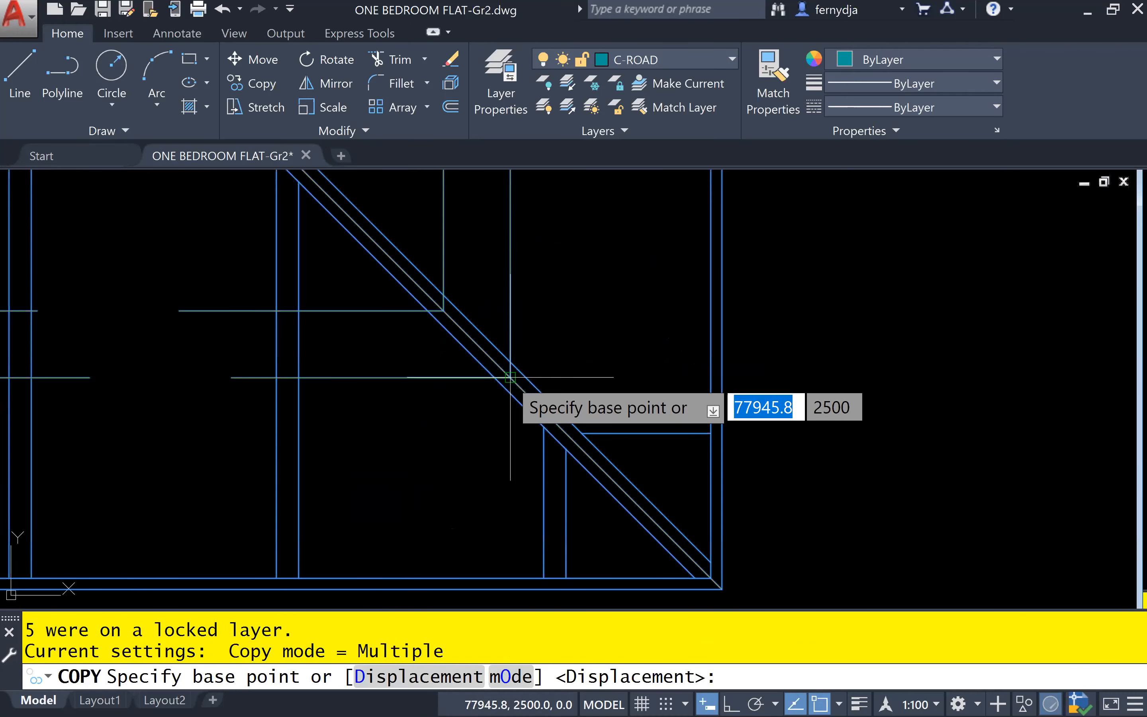
pyautogui.click(510, 377)
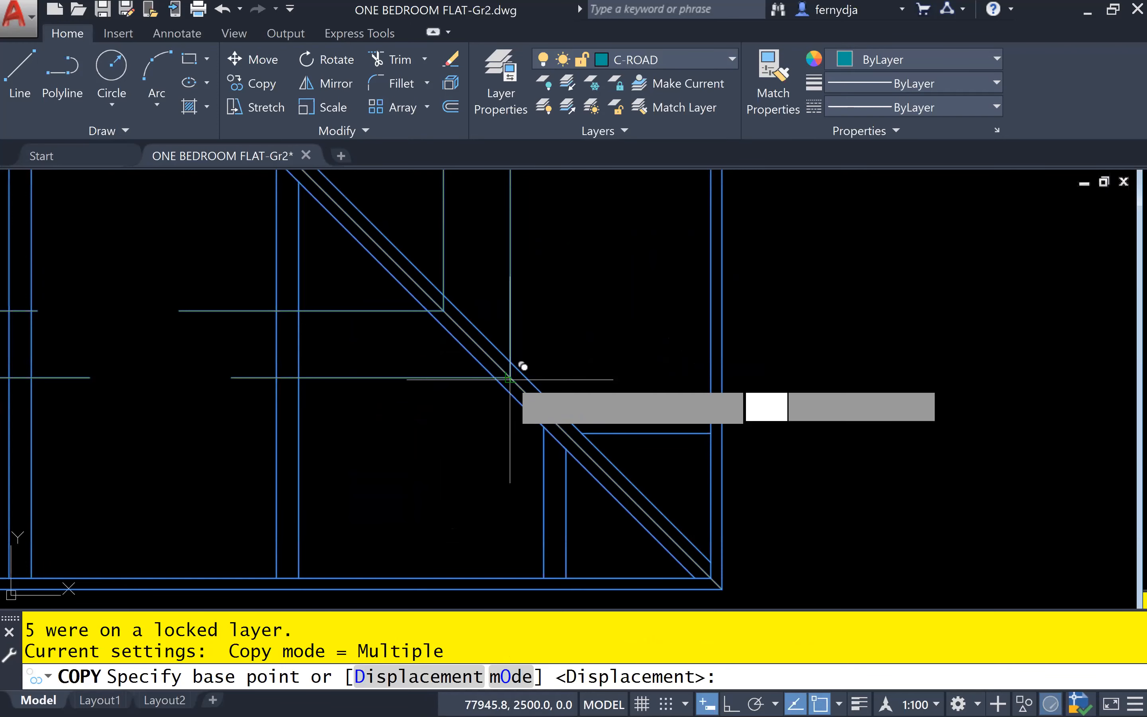
pyautogui.click(510, 378)
# Start tracking (TK) the copy's destination from the lower end of the vertical line on the horizontal road's centreline
pyautogui.scroll(-5, 510, 378)
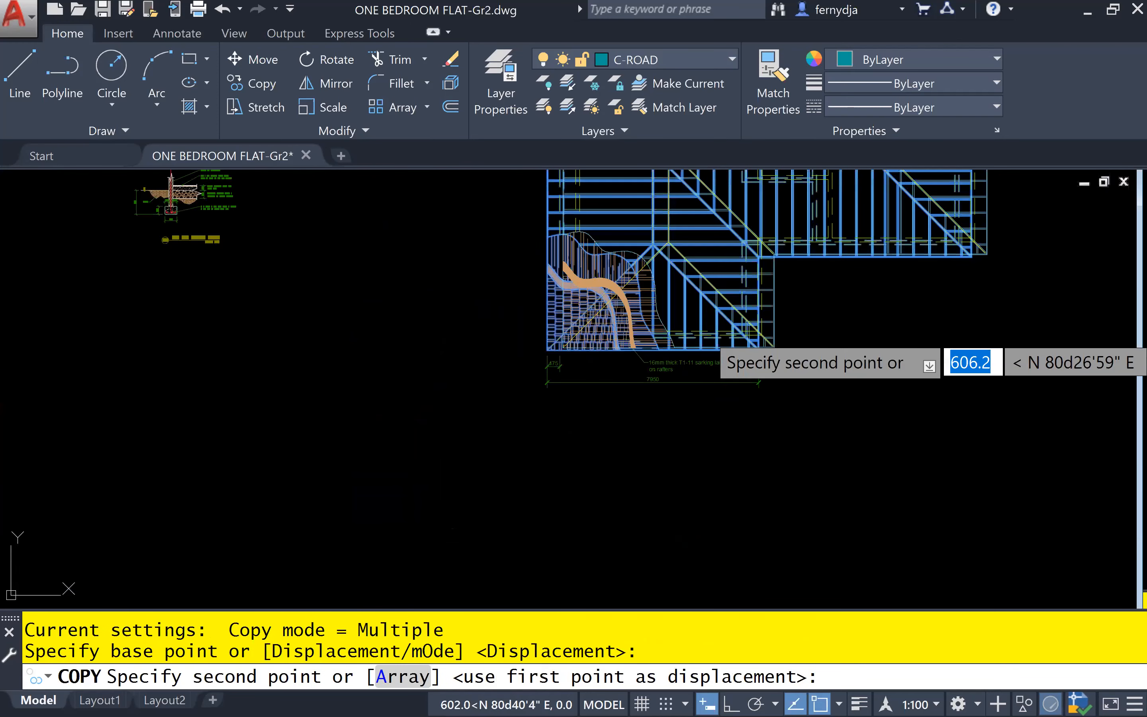
pyautogui.moveTo(758, 332); pyautogui.dragTo(168, 442, button='middle')
pyautogui.moveTo(1061, 324); pyautogui.dragTo(162, 426, button='middle')
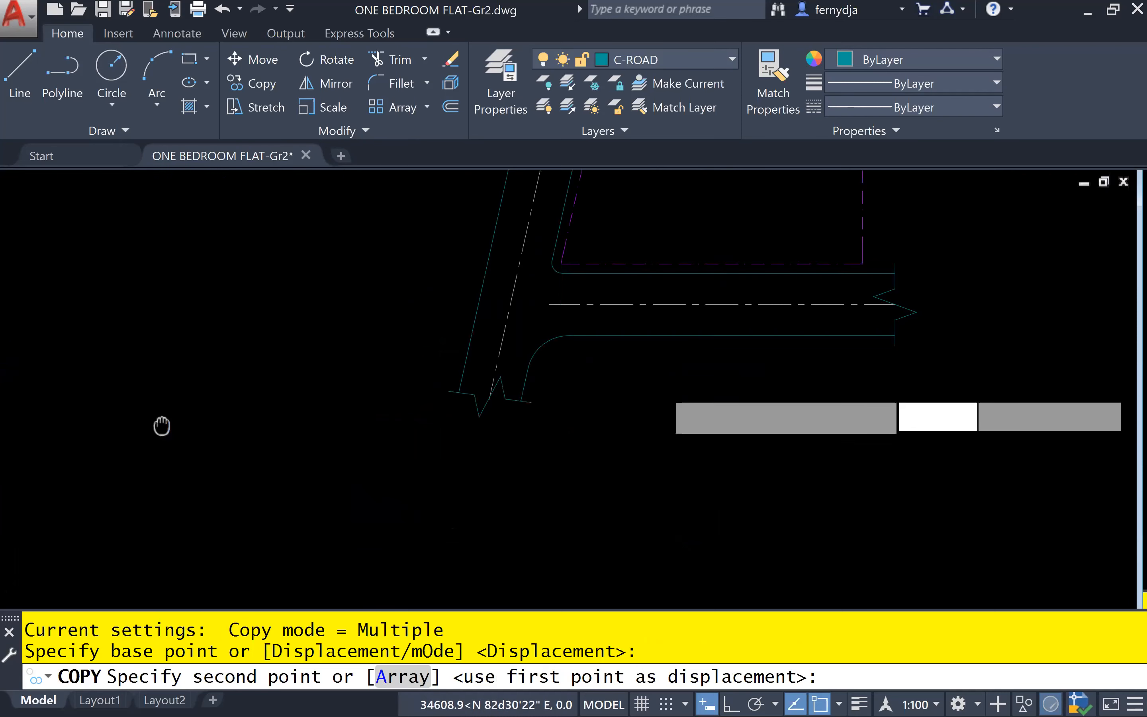
pyautogui.scroll(6, 584, 311)
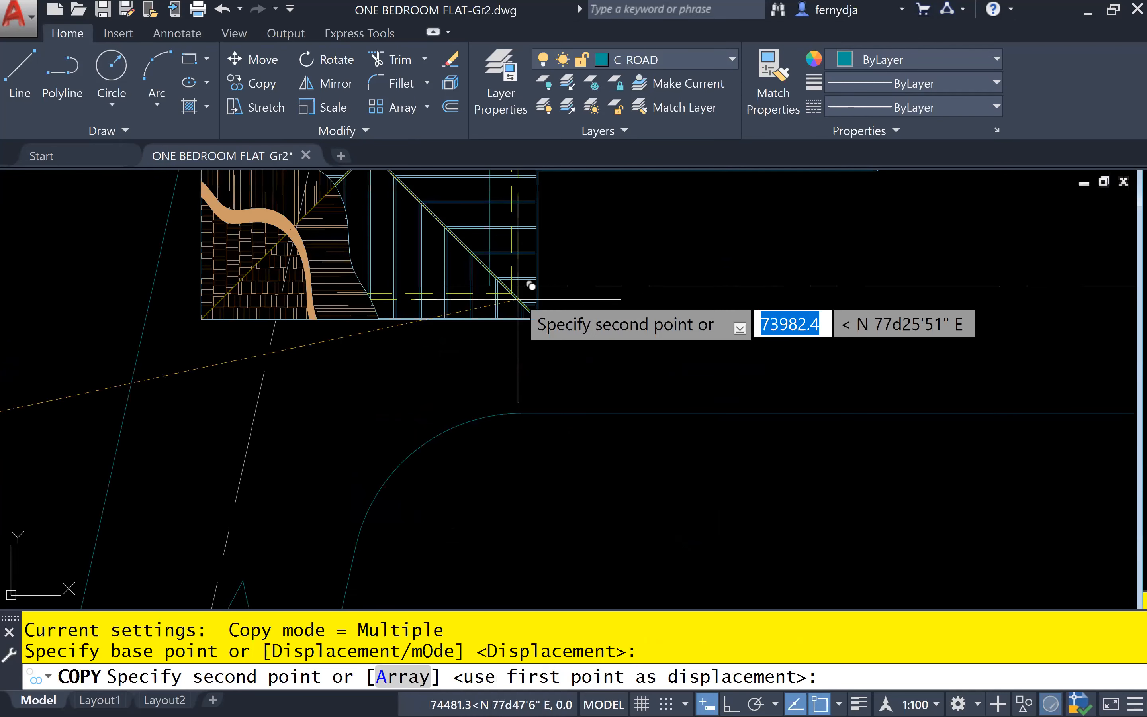
pyautogui.scroll(3, 518, 299)
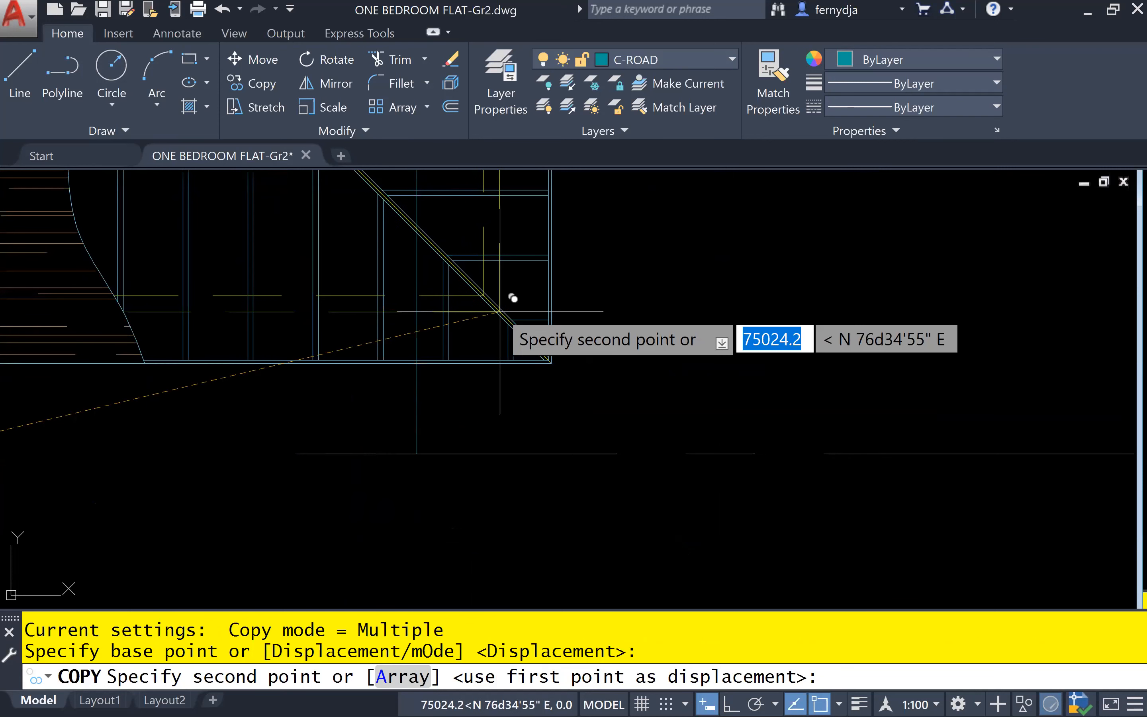
pyautogui.write('TK')
pyautogui.press('Return')
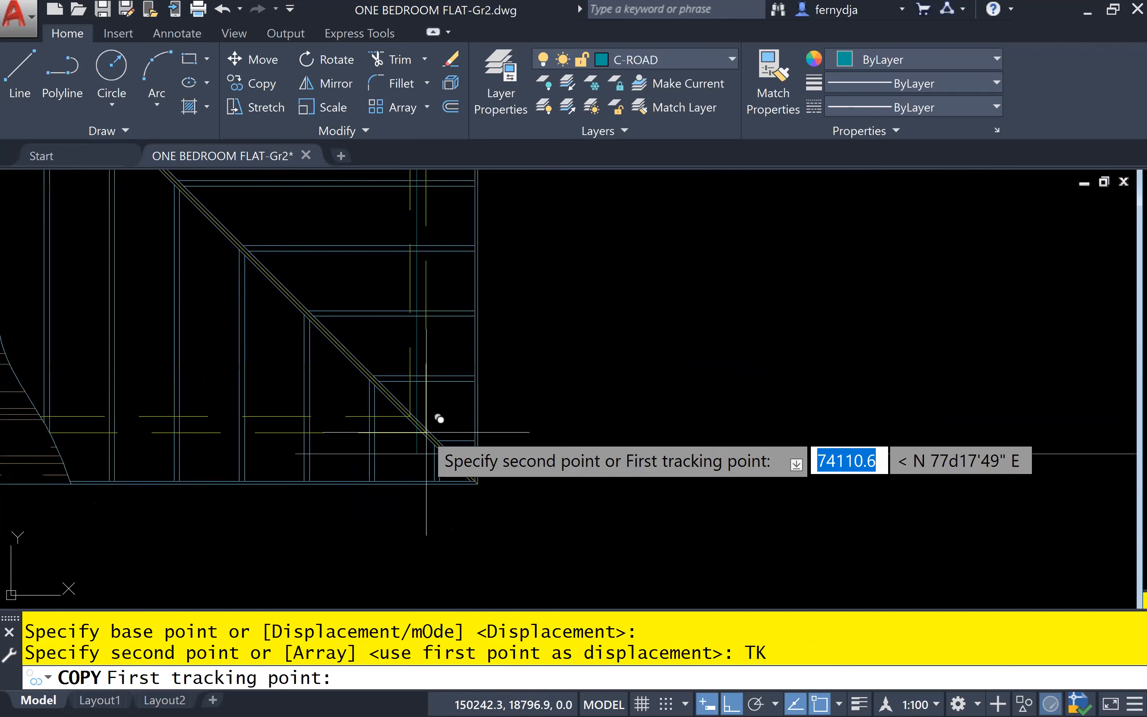
pyautogui.click(429, 439)
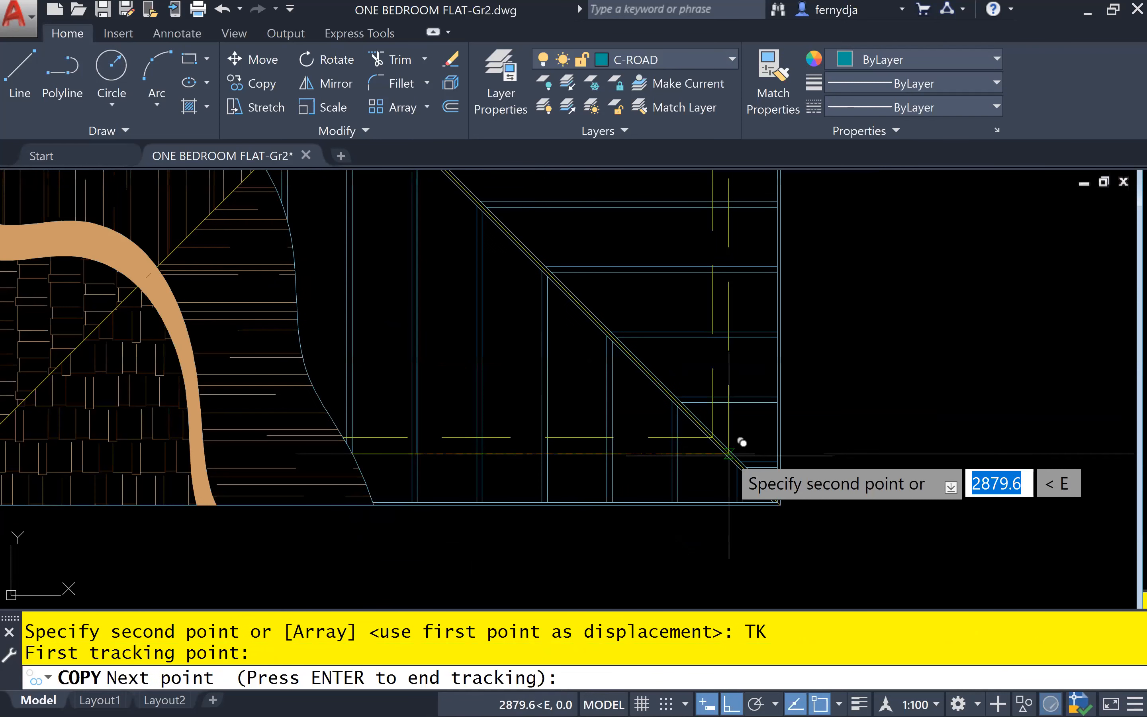
# Track 13214 east along the road centreline for the roof plan copy
pyautogui.scroll(-2, 742, 443)
pyautogui.scroll(-4, 189, 479)
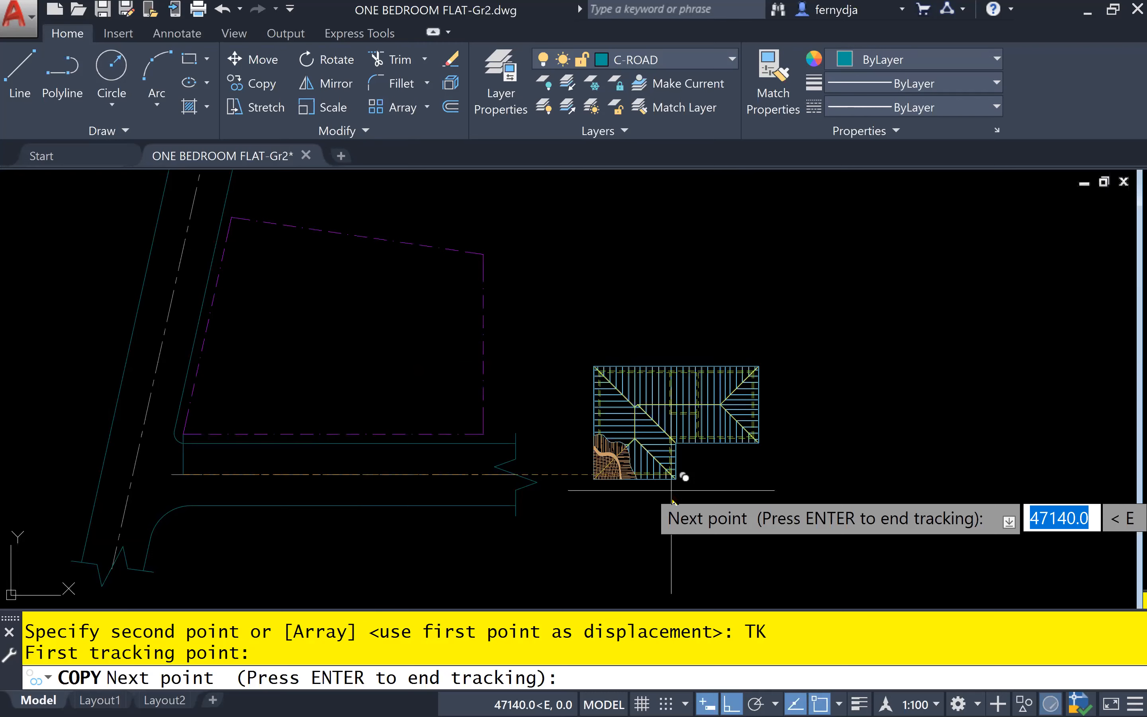
pyautogui.write('1321')
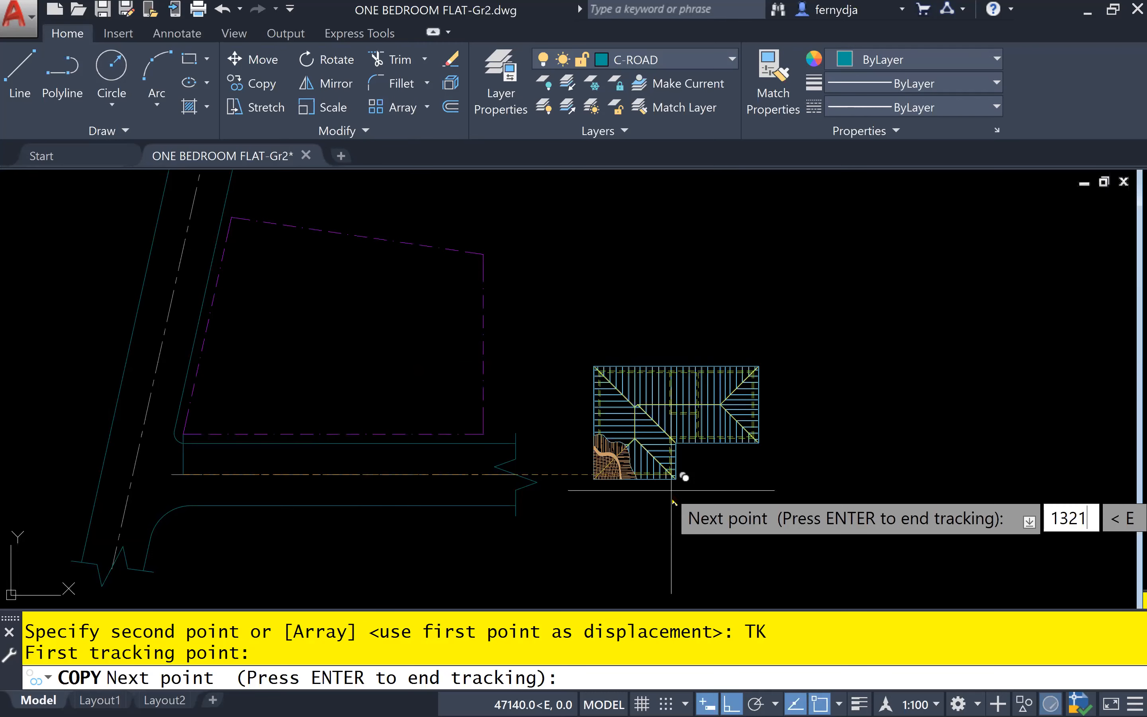
pyautogui.write('4')
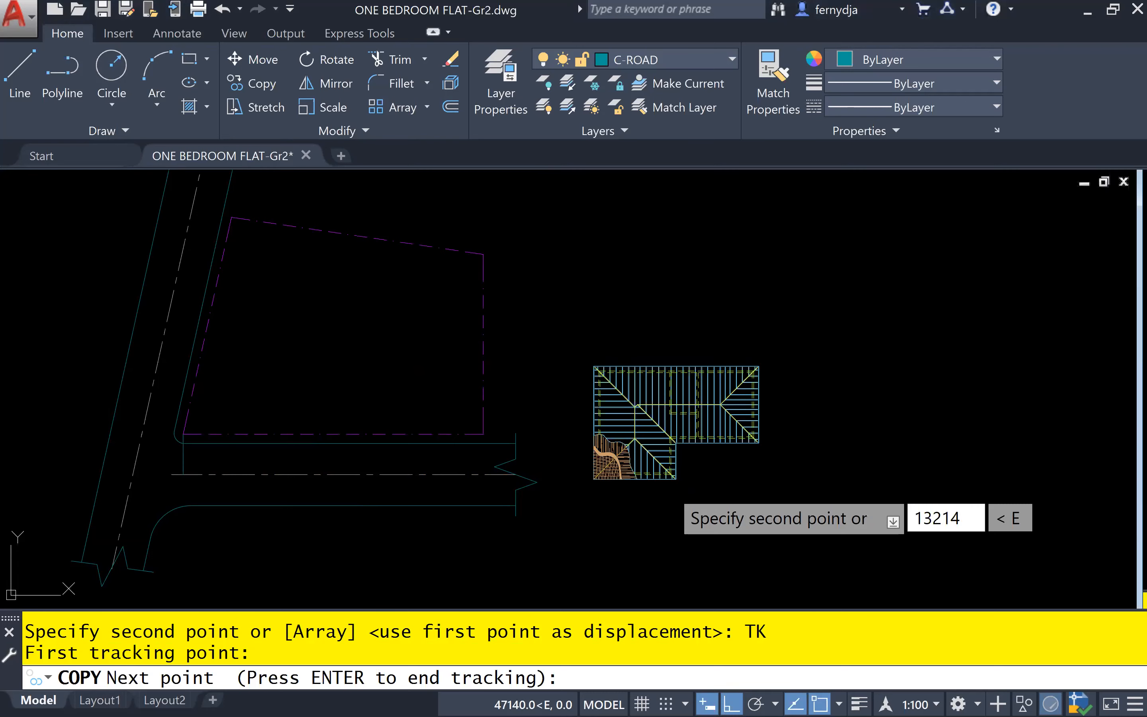
pyautogui.press('Return')
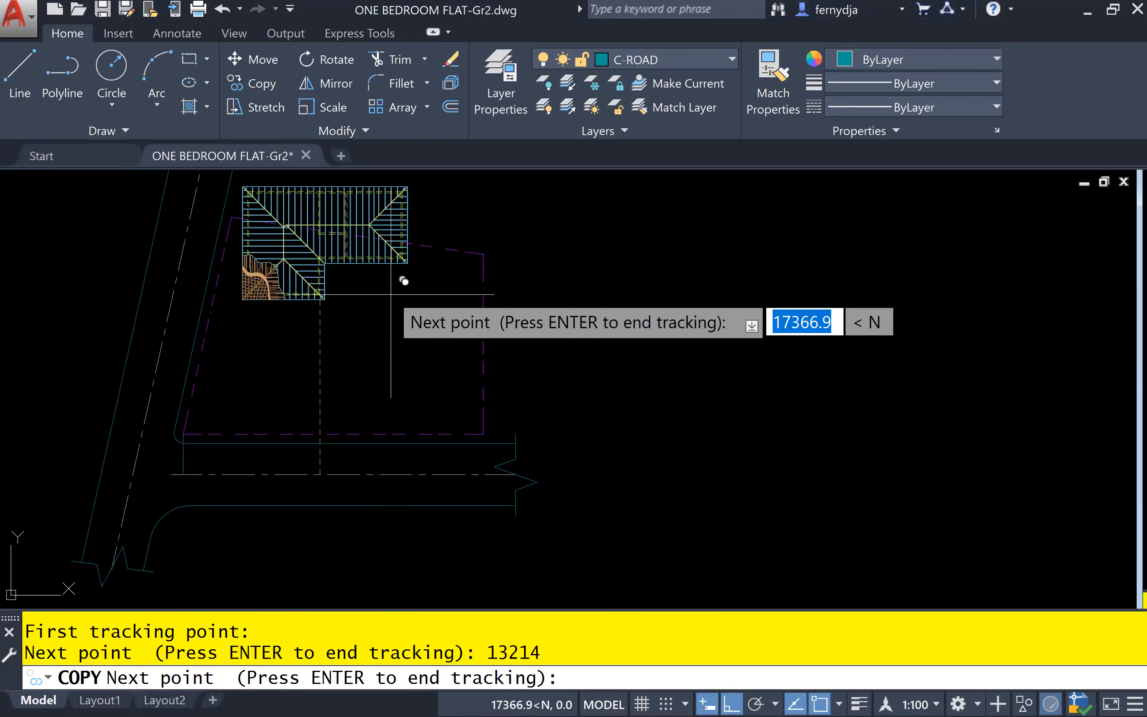
# Track 8714 north to place the roof plan copy inside the site boundary, and finish copying
pyautogui.write('871')
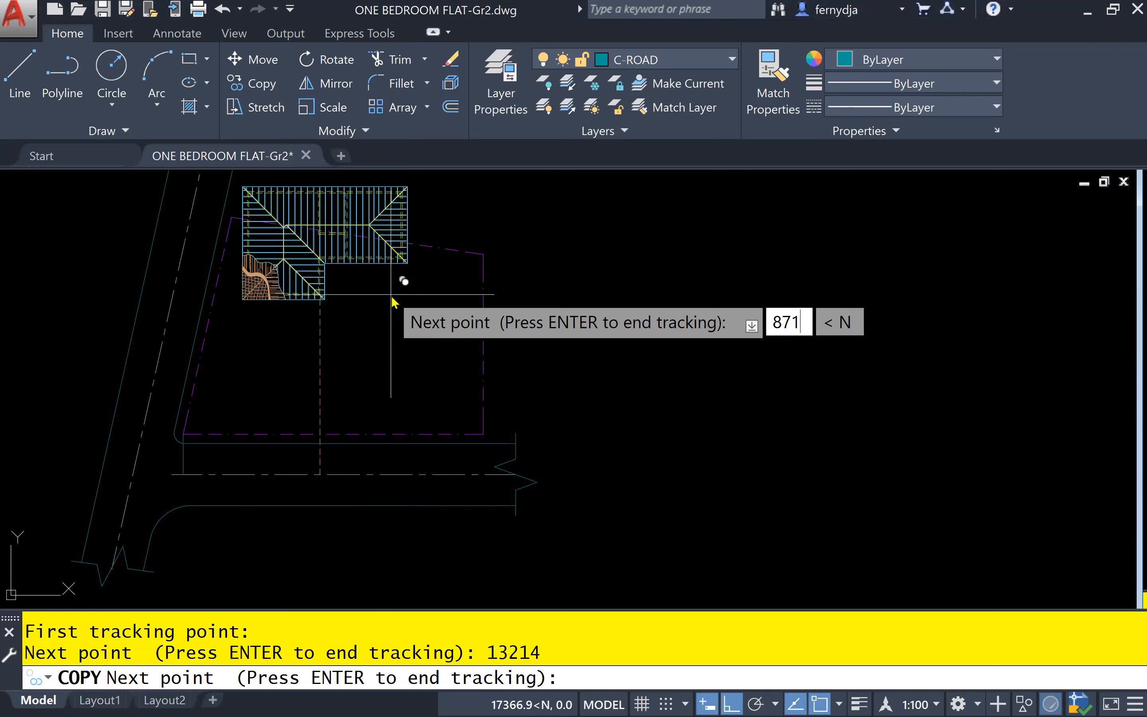
pyautogui.write('4')
pyautogui.press('Return')
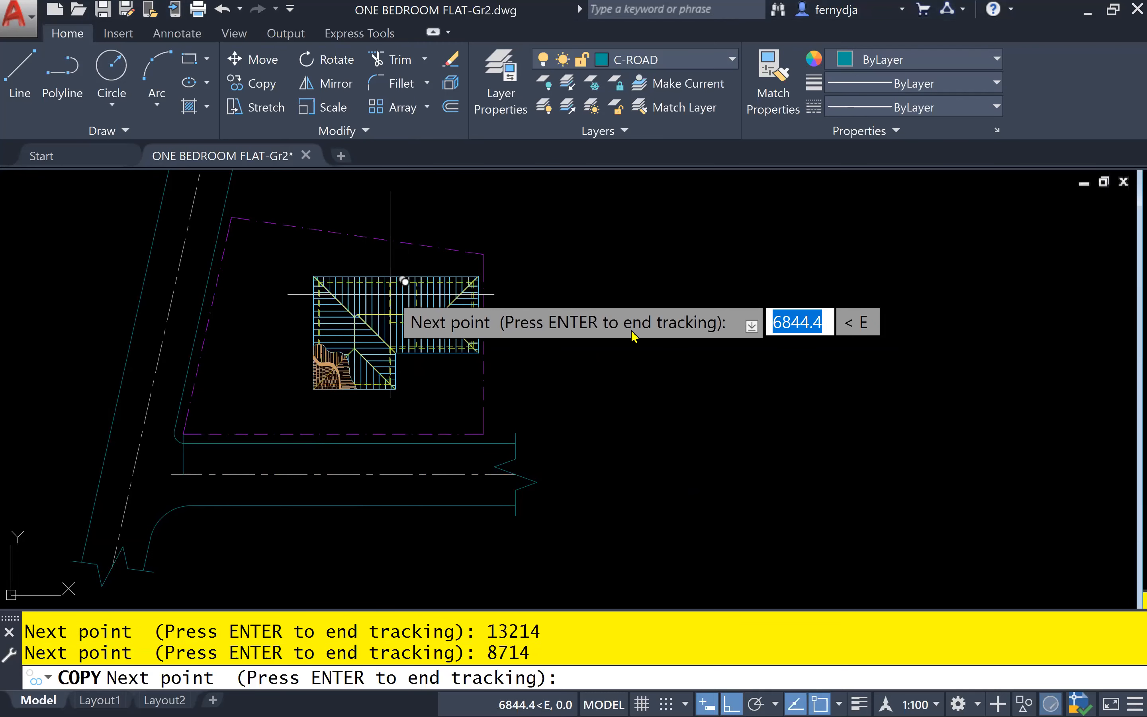
pyautogui.press('Return')
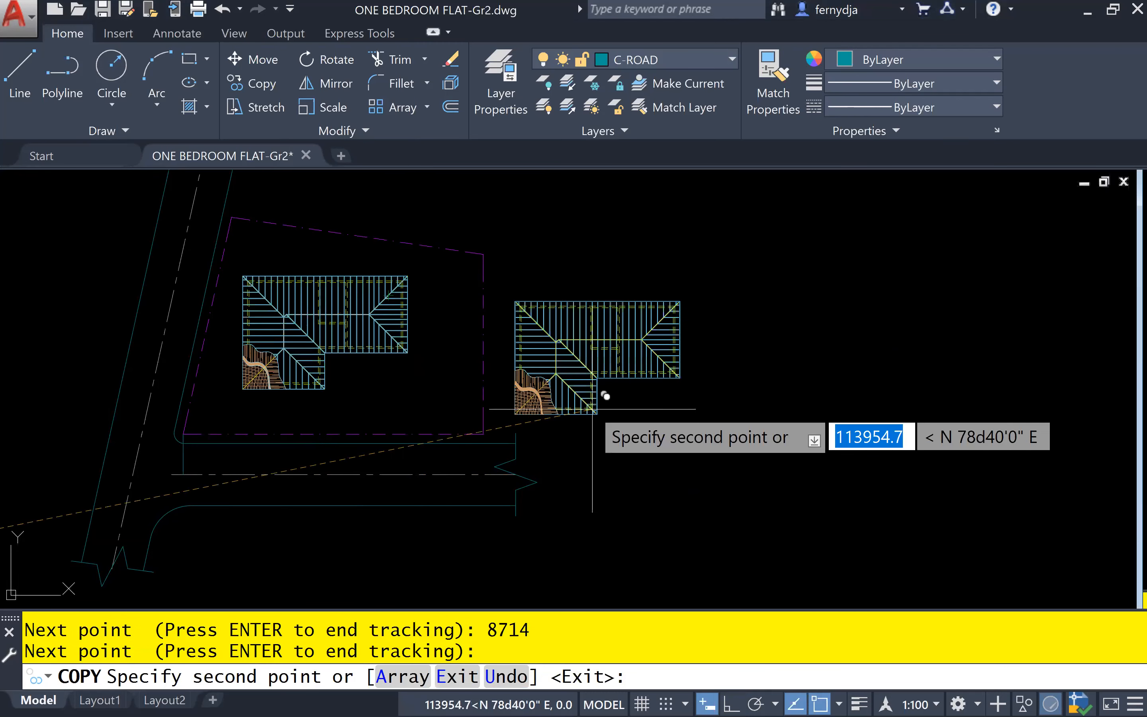
pyautogui.press('Escape')
pyautogui.moveTo(407, 437); pyautogui.dragTo(603, 469, button='middle')
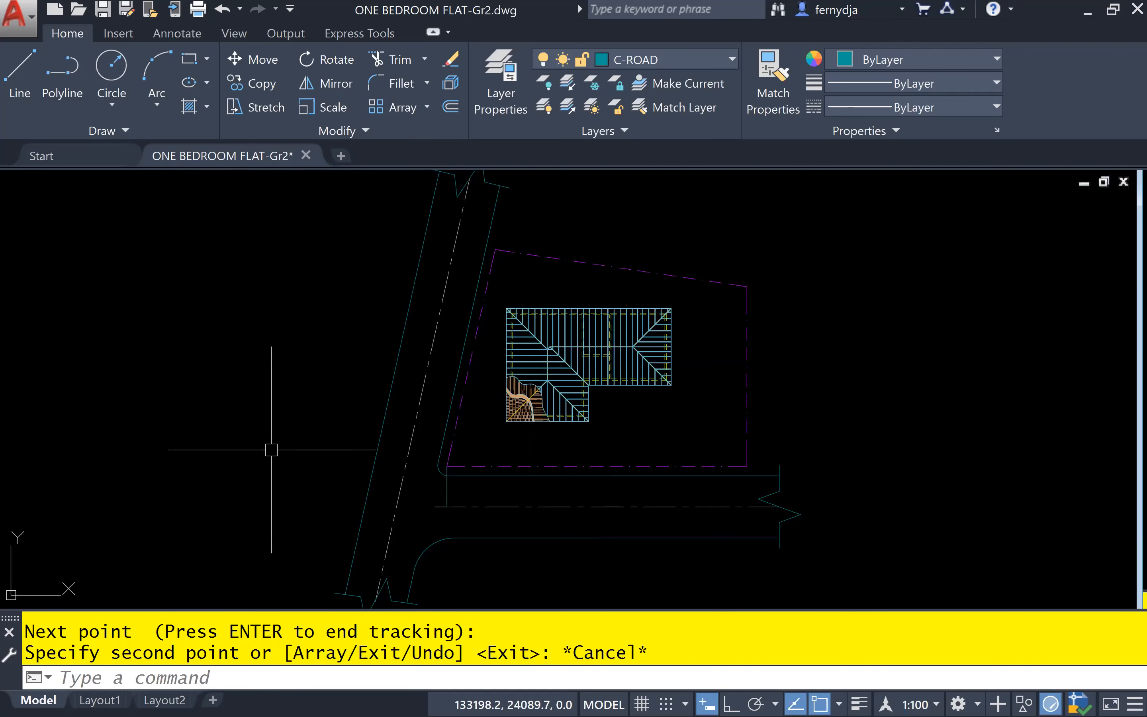
pyautogui.scroll(-2, 178, 462)
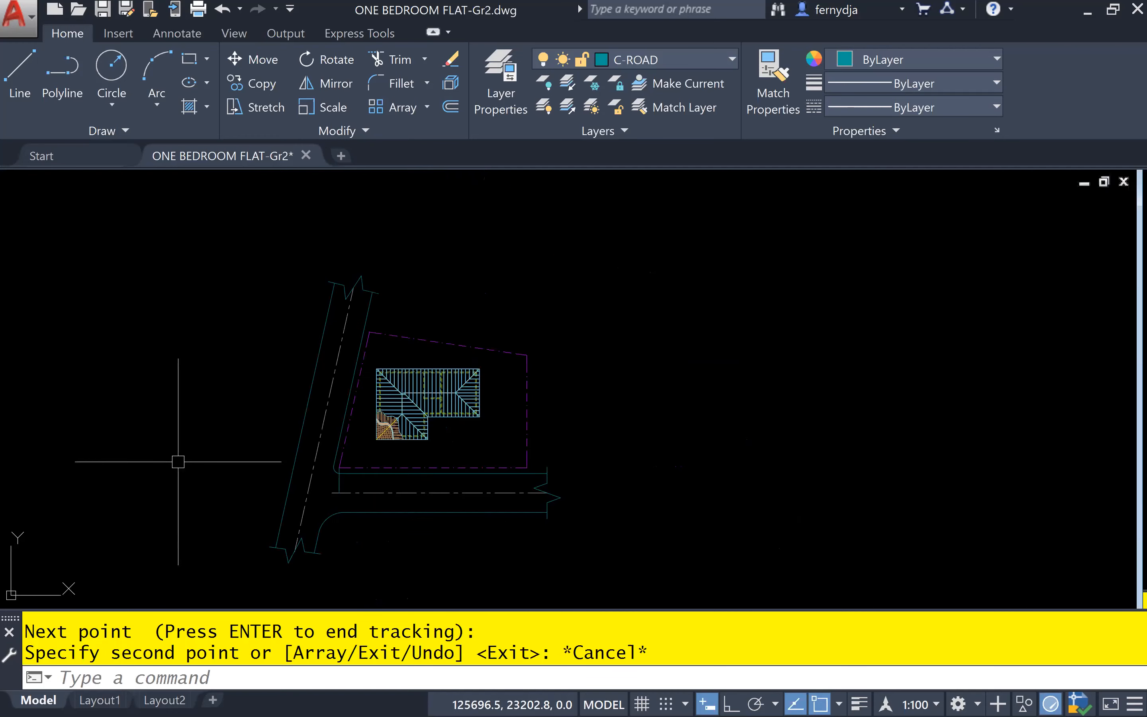
# Examine the original roof plan, including the outer corner of its projecting wing, and the copy placed inside the site boundary
pyautogui.moveTo(178, 461); pyautogui.dragTo(557, 414, button='middle')
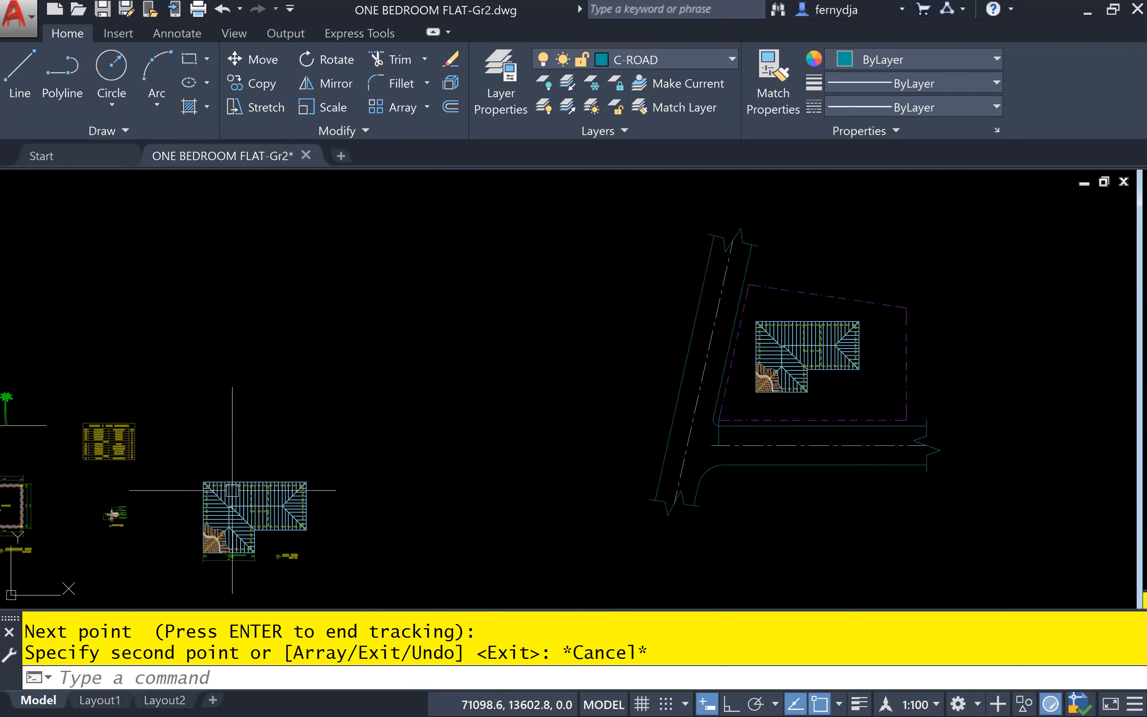
pyautogui.scroll(6, 243, 559)
pyautogui.scroll(8, 265, 530)
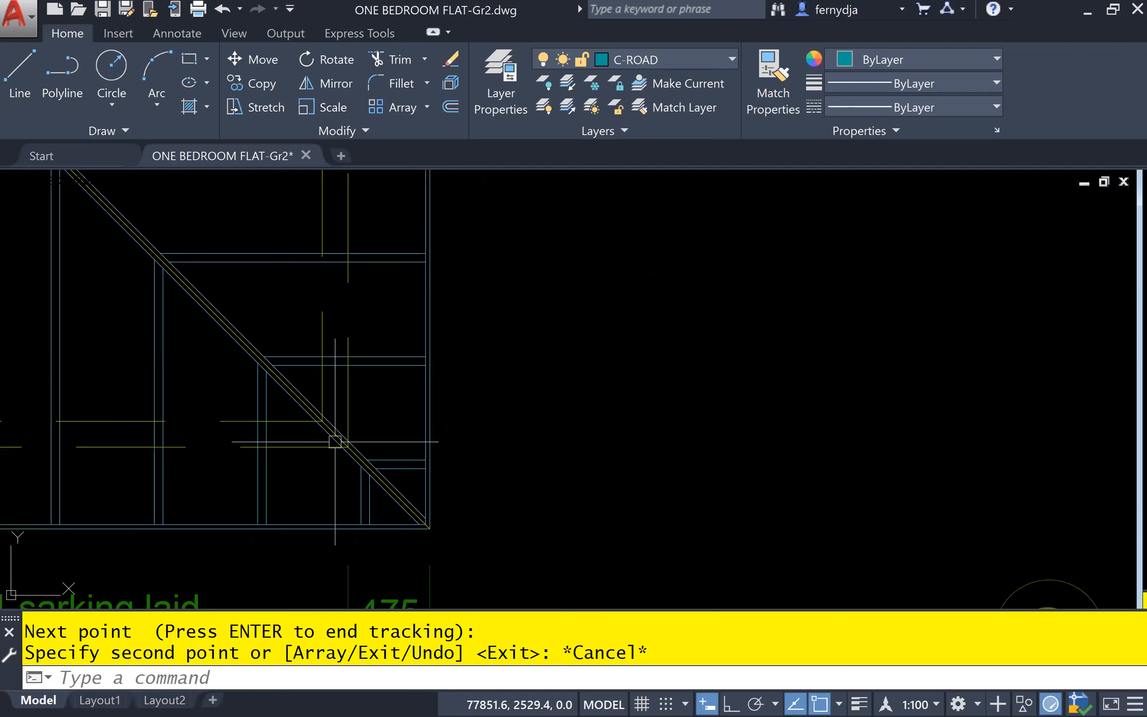
pyautogui.scroll(-10, 349, 448)
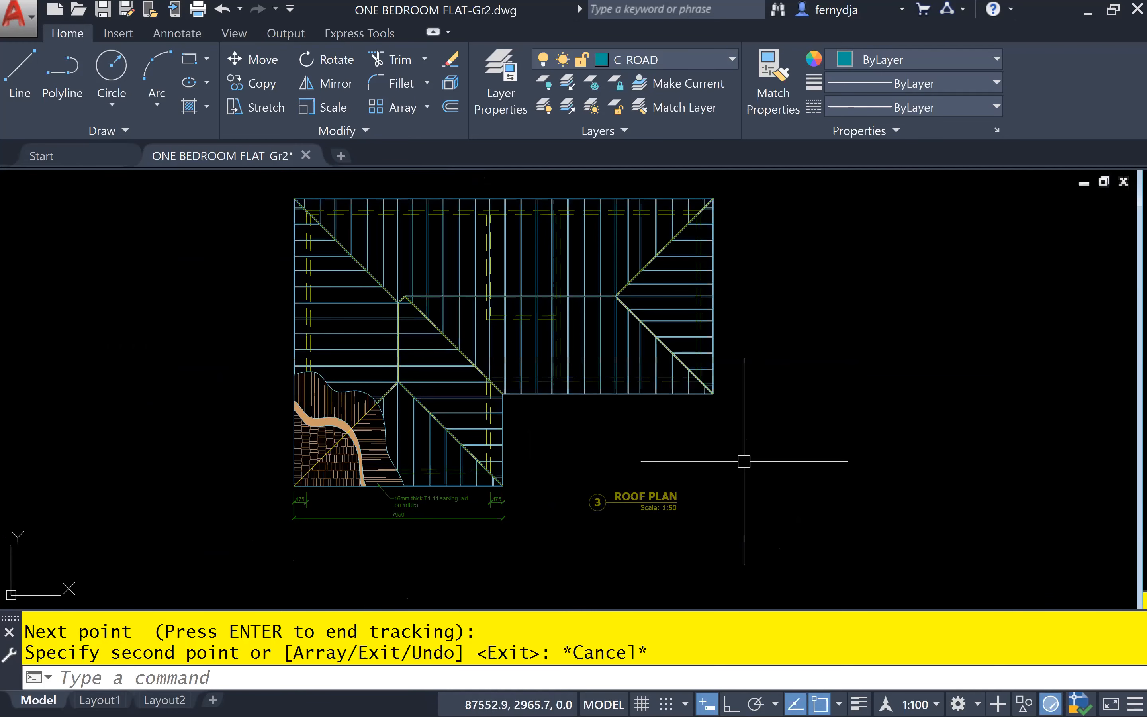
pyautogui.scroll(-4, 744, 460)
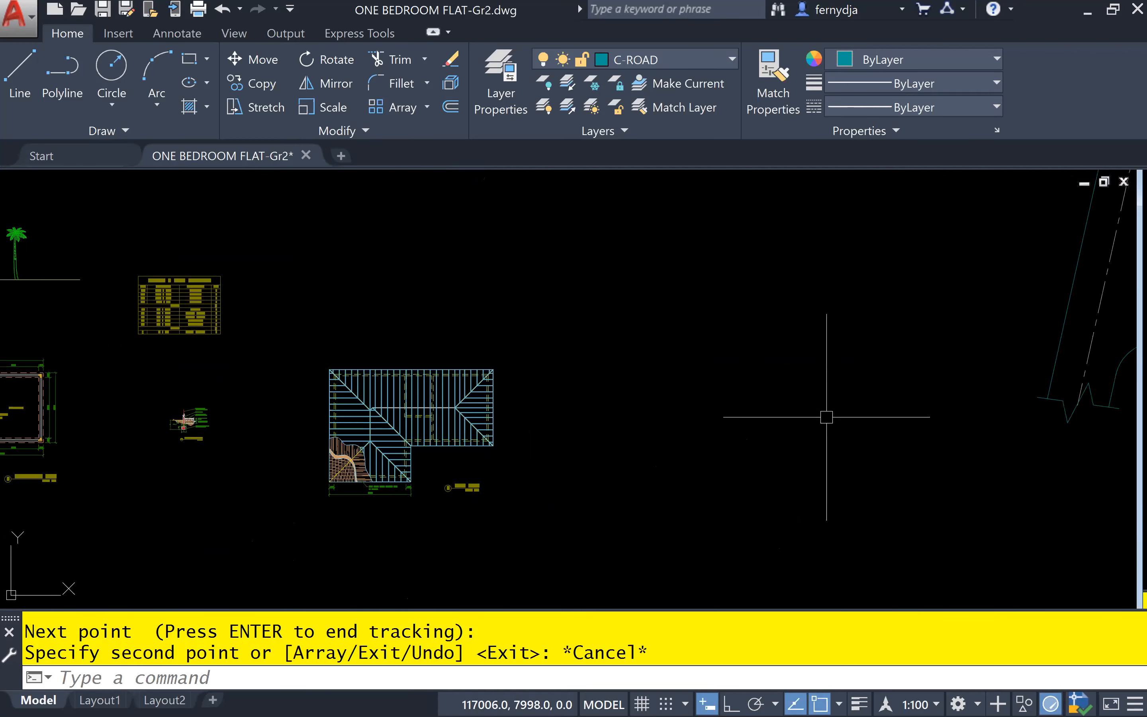
pyautogui.moveTo(1099, 353); pyautogui.dragTo(315, 462, button='middle')
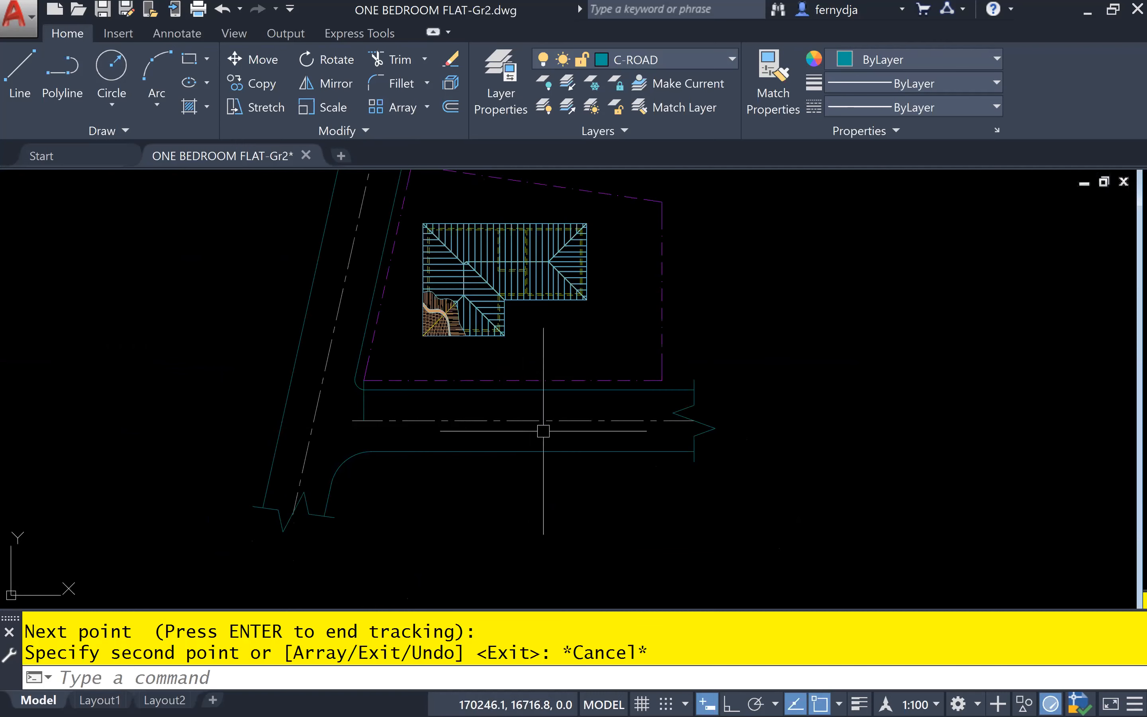
pyautogui.scroll(-6, 531, 418)
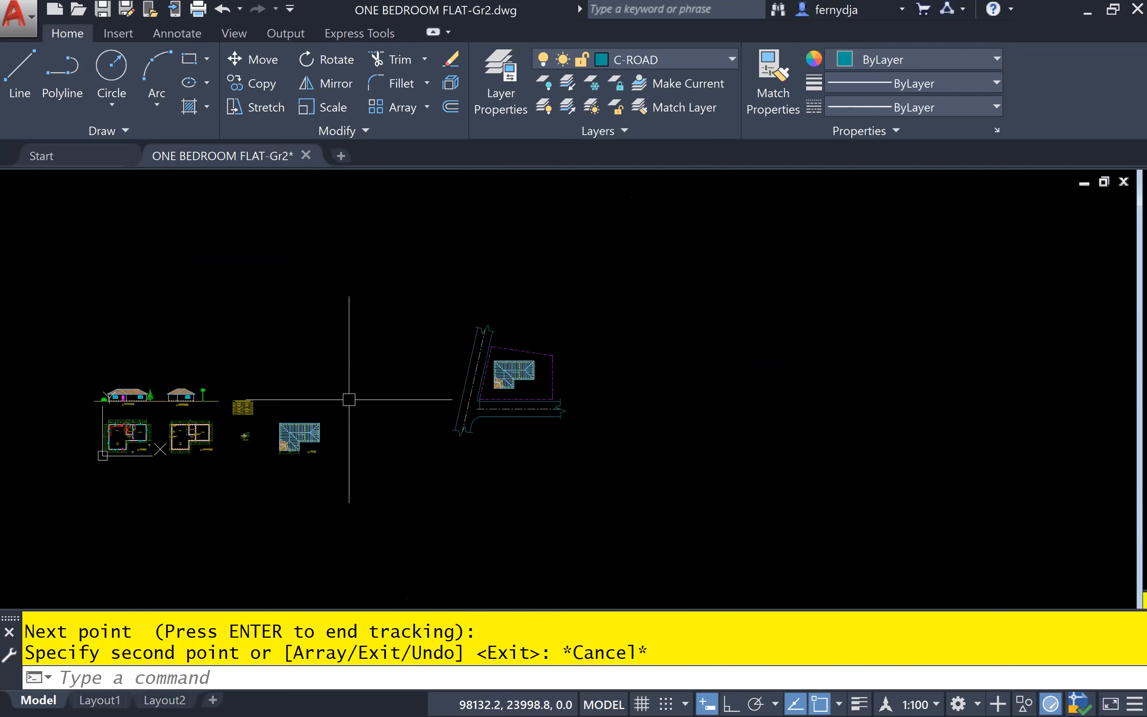
pyautogui.scroll(3, 563, 384)
pyautogui.scroll(4, 765, 363)
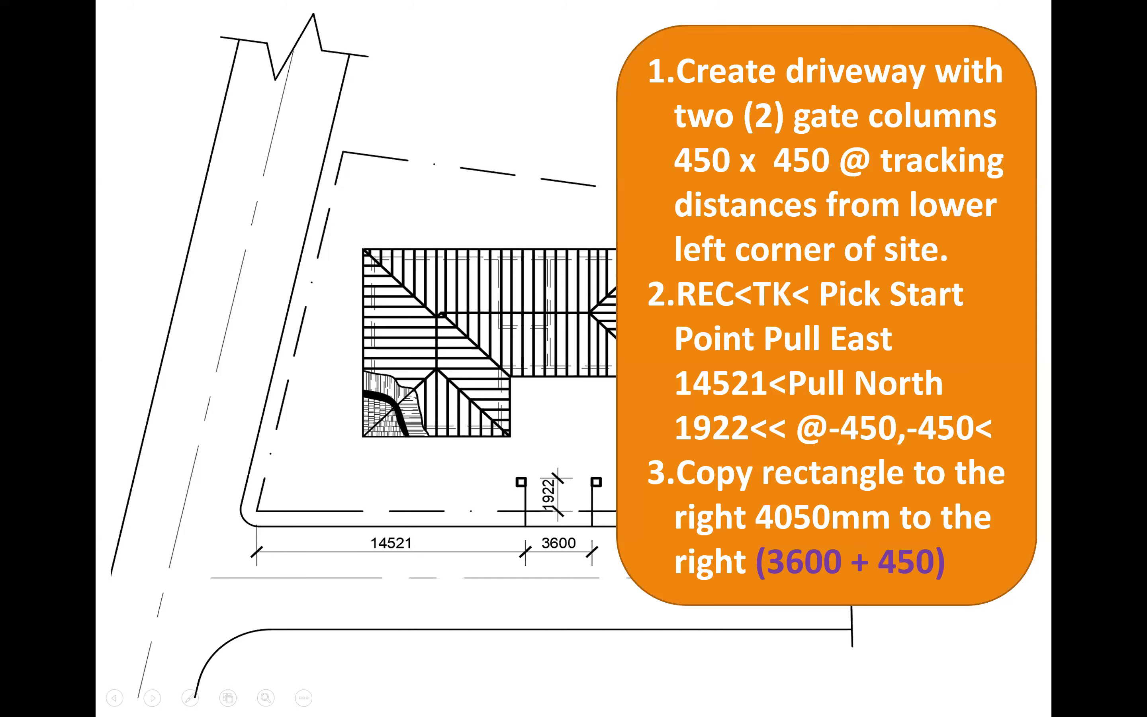
pyautogui.press('Left')
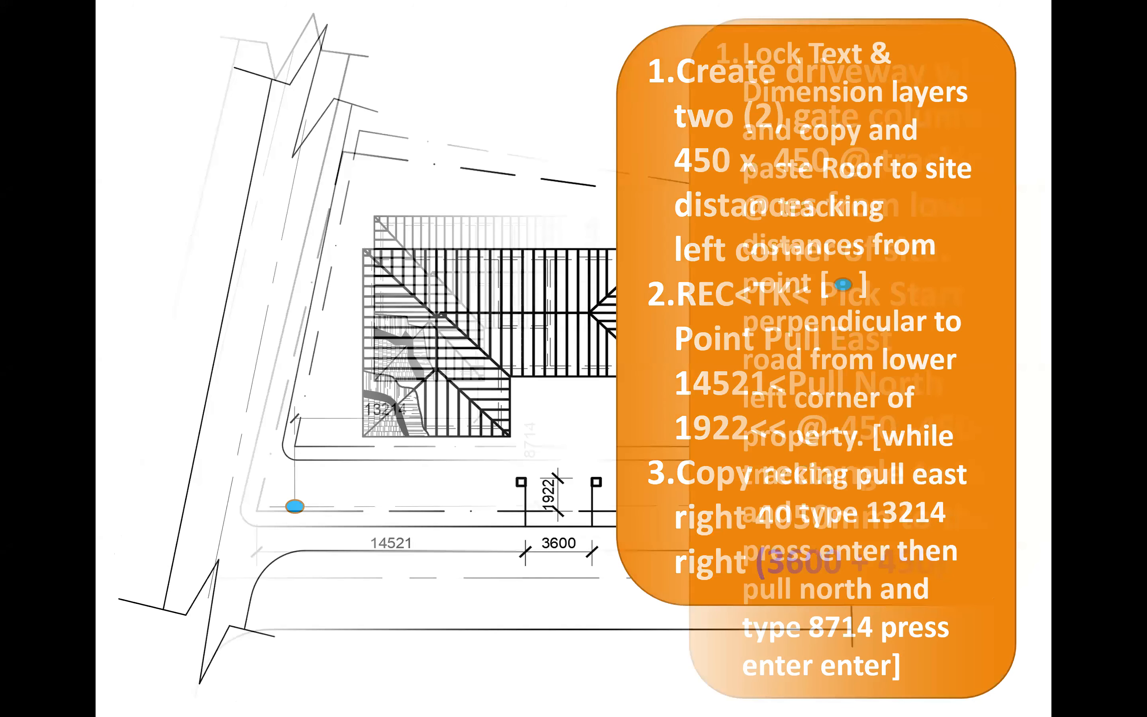
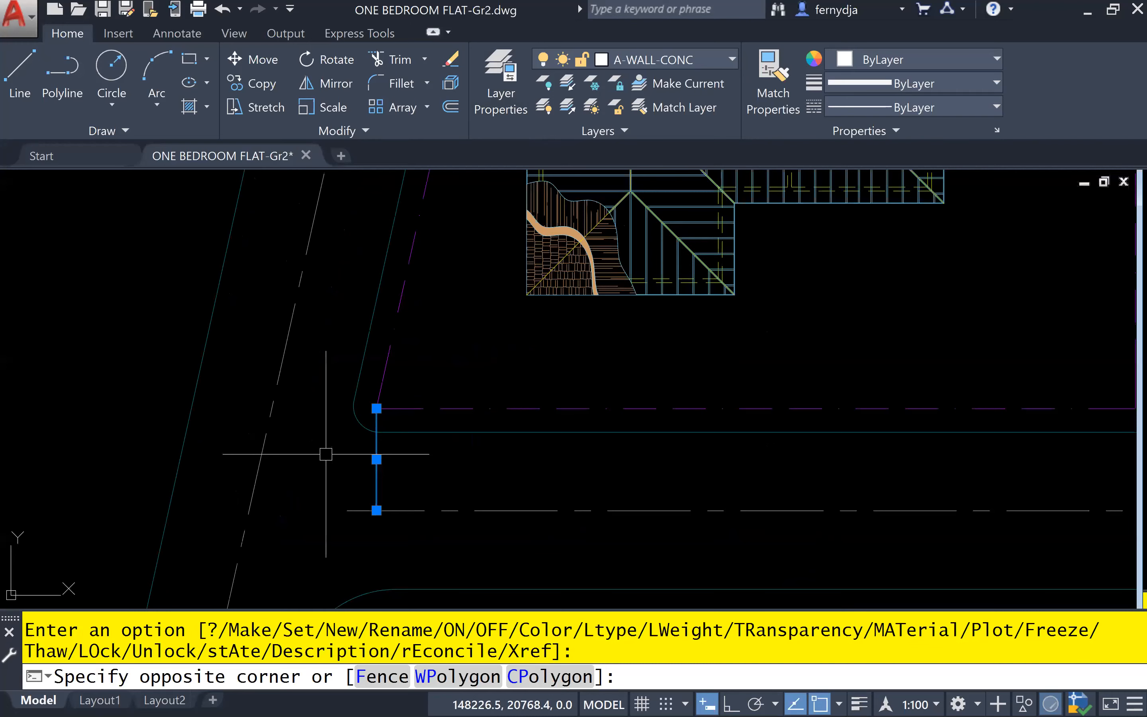
# Erase the selected vertical construction line between the boundary corner and the horizontal road's centreline
pyautogui.write('E')
pyautogui.press('Return')
pyautogui.moveTo(325, 454); pyautogui.dragTo(147, 517, button='middle')
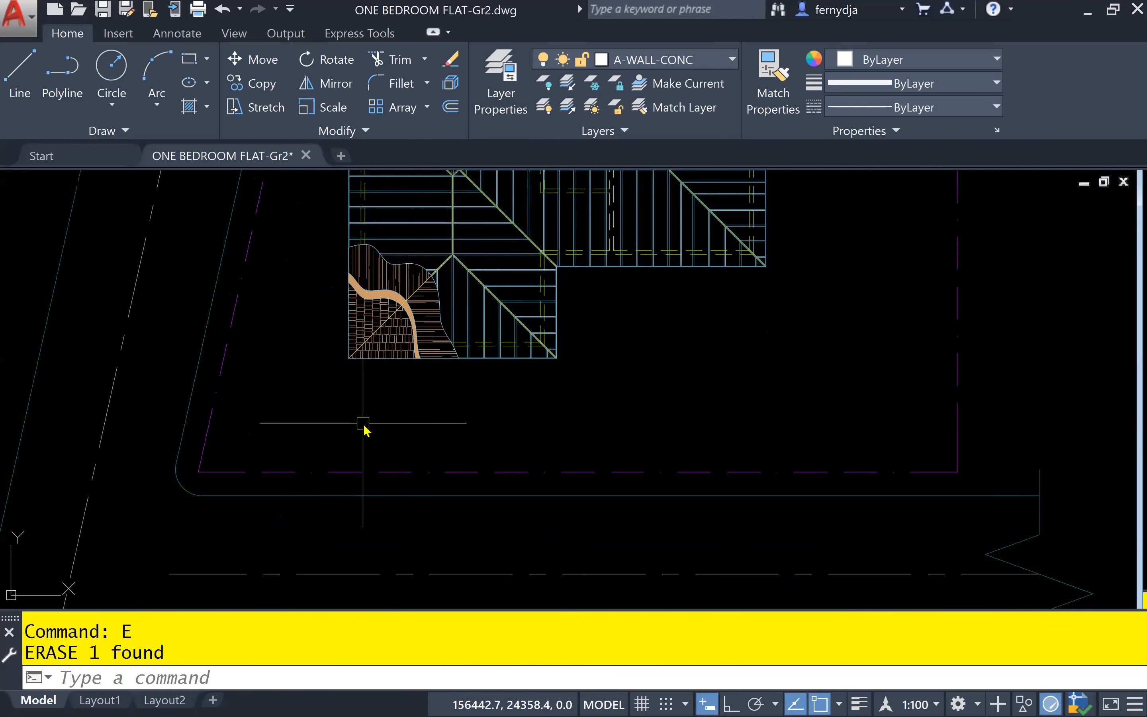
# Start a rectangle for the gate column, tracking (TK) 14521 east from the site boundary's lower-left corner
pyautogui.write('REC')
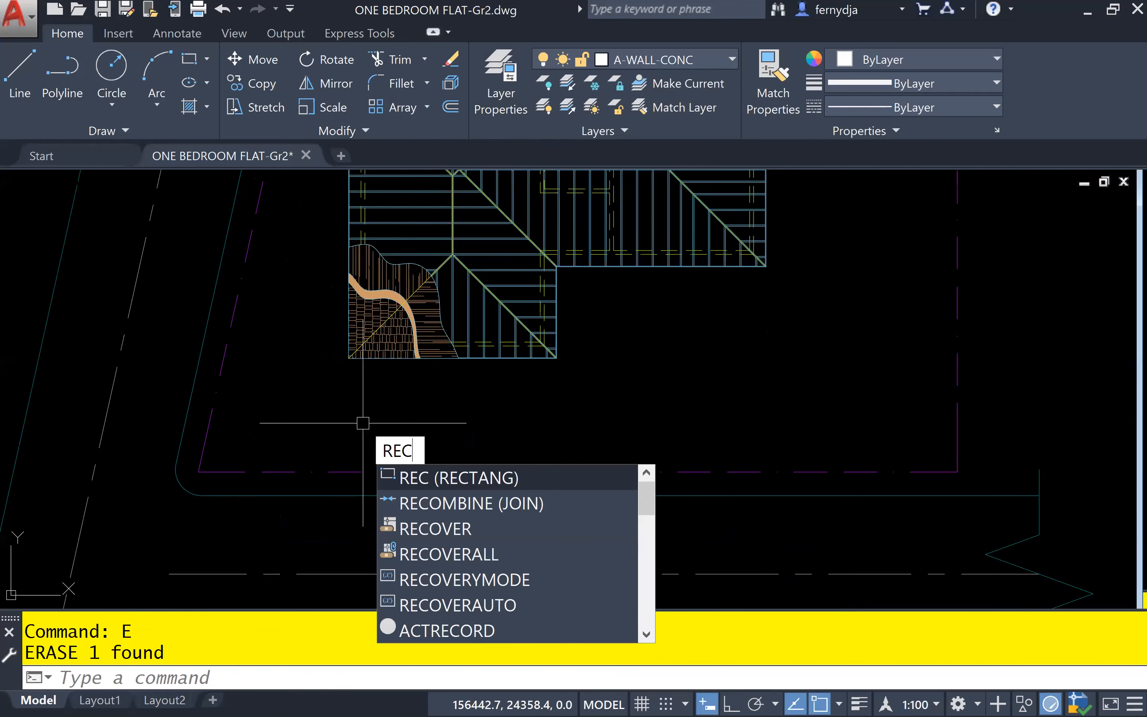
pyautogui.press('Return')
pyautogui.write('TK')
pyautogui.press('Return')
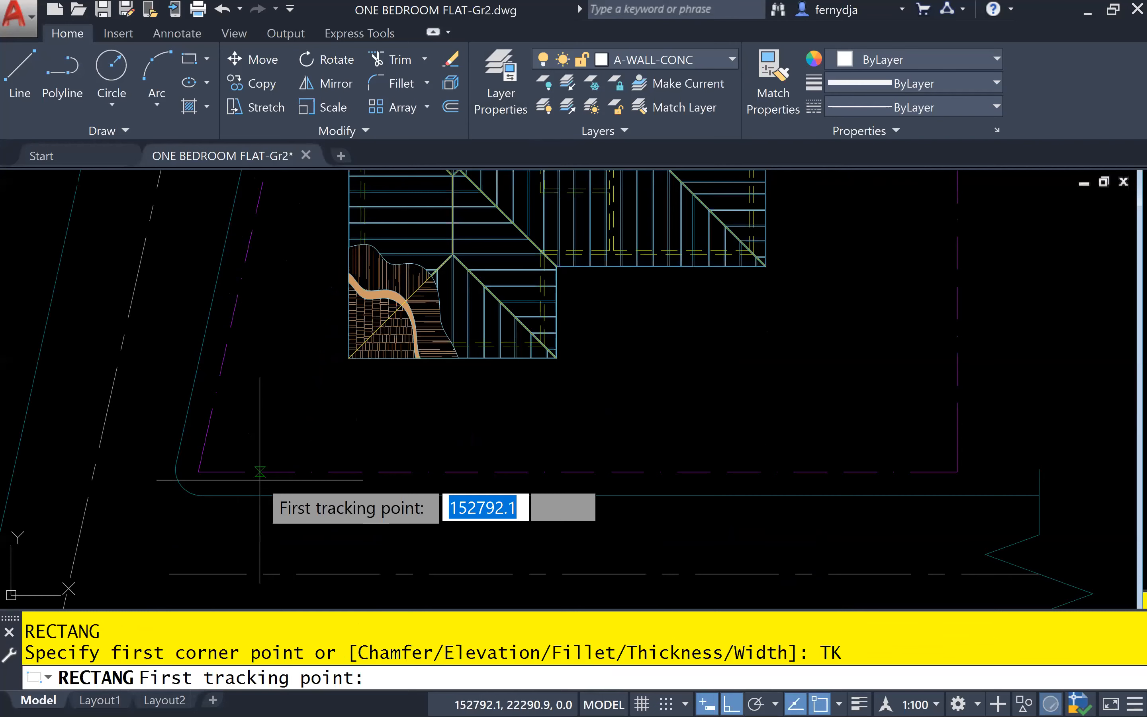
pyautogui.click(198, 469)
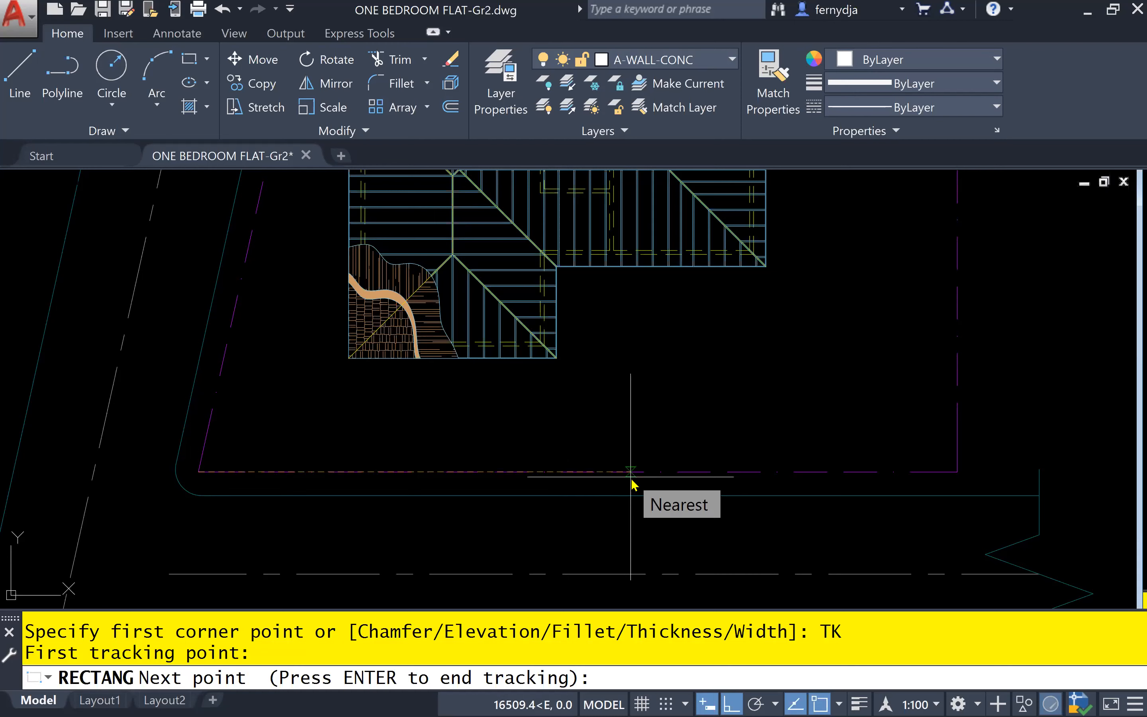
pyautogui.write('145')
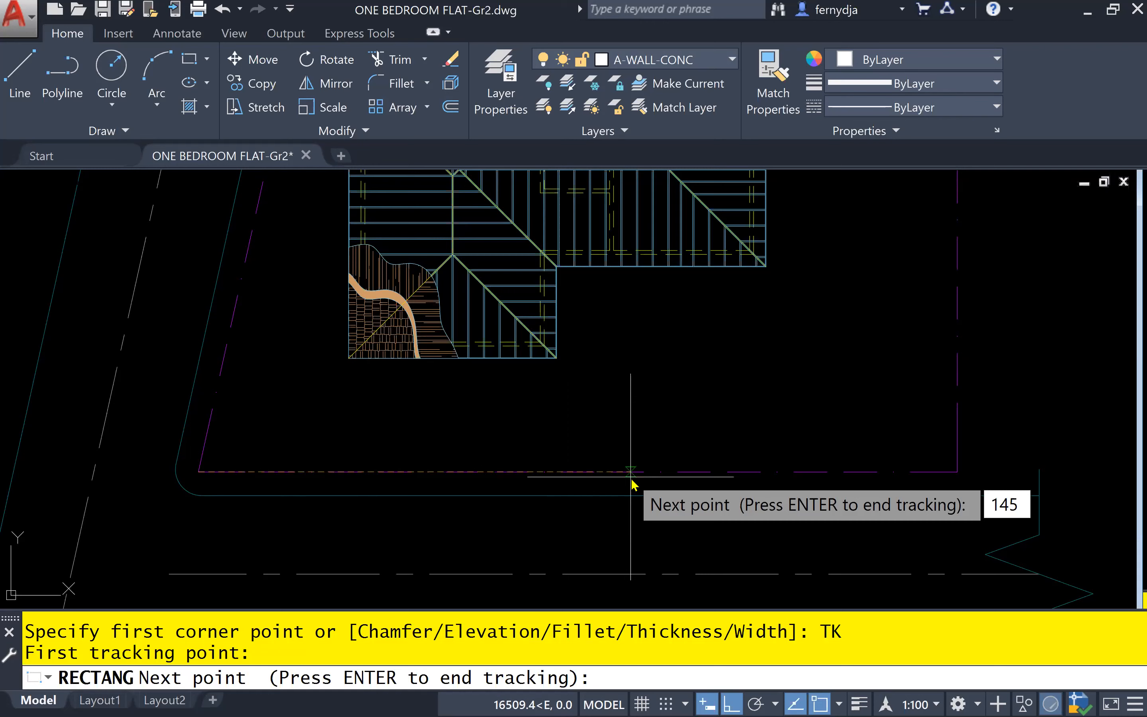
pyautogui.write('21')
pyautogui.press('Return')
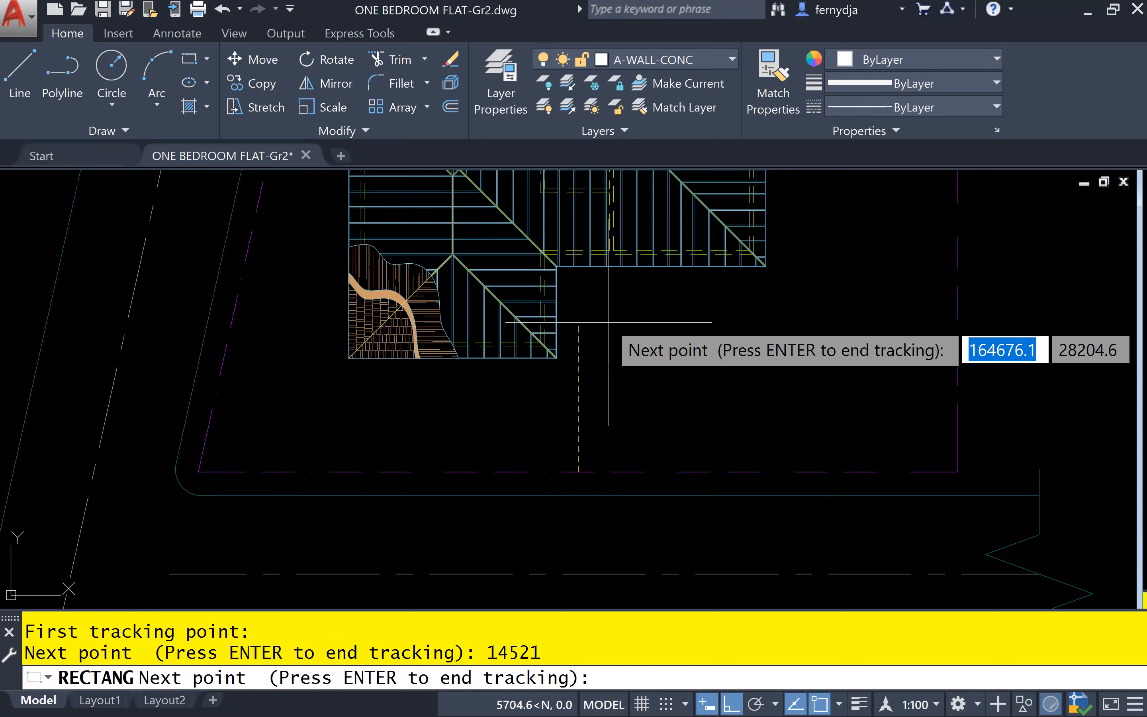
# Track 1922 north and end tracking to fix the gate column's first corner inside the boundary
pyautogui.write('1')
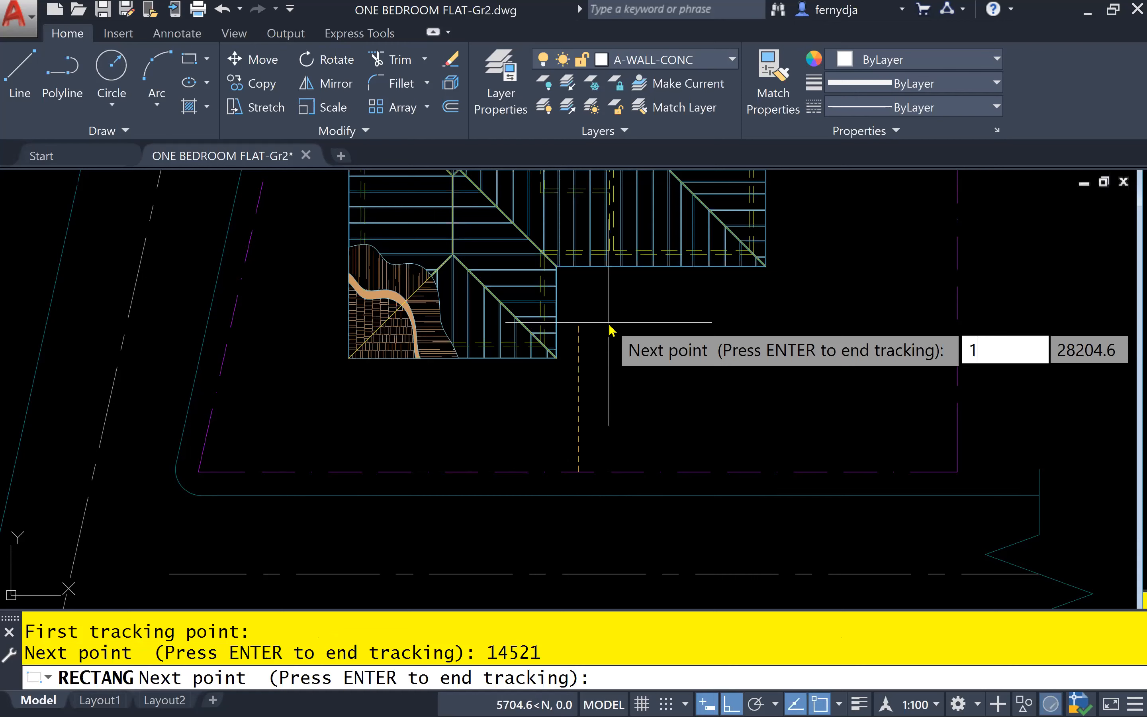
pyautogui.write('922')
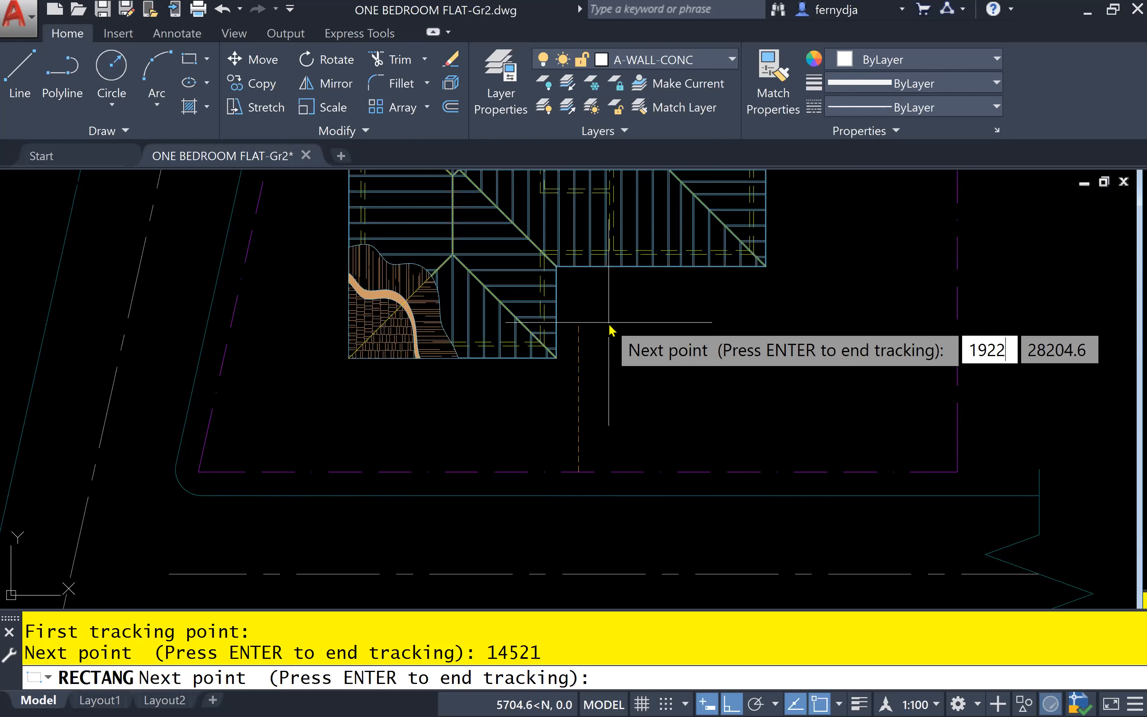
pyautogui.press('Return')
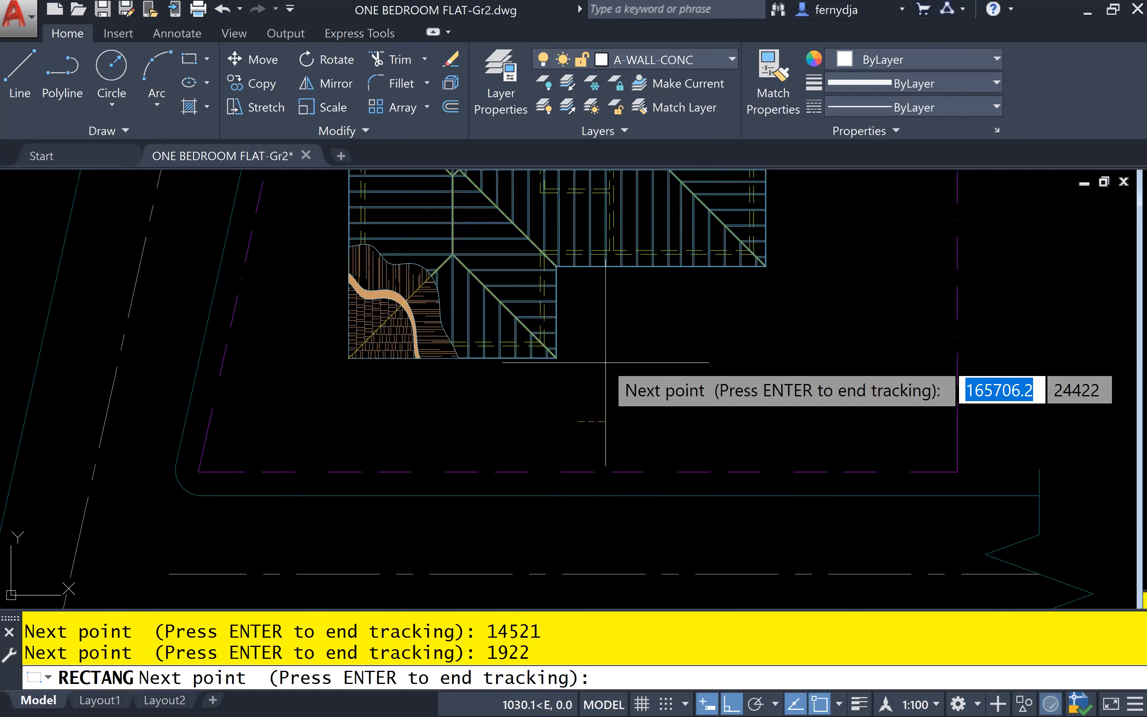
pyautogui.press('Return')
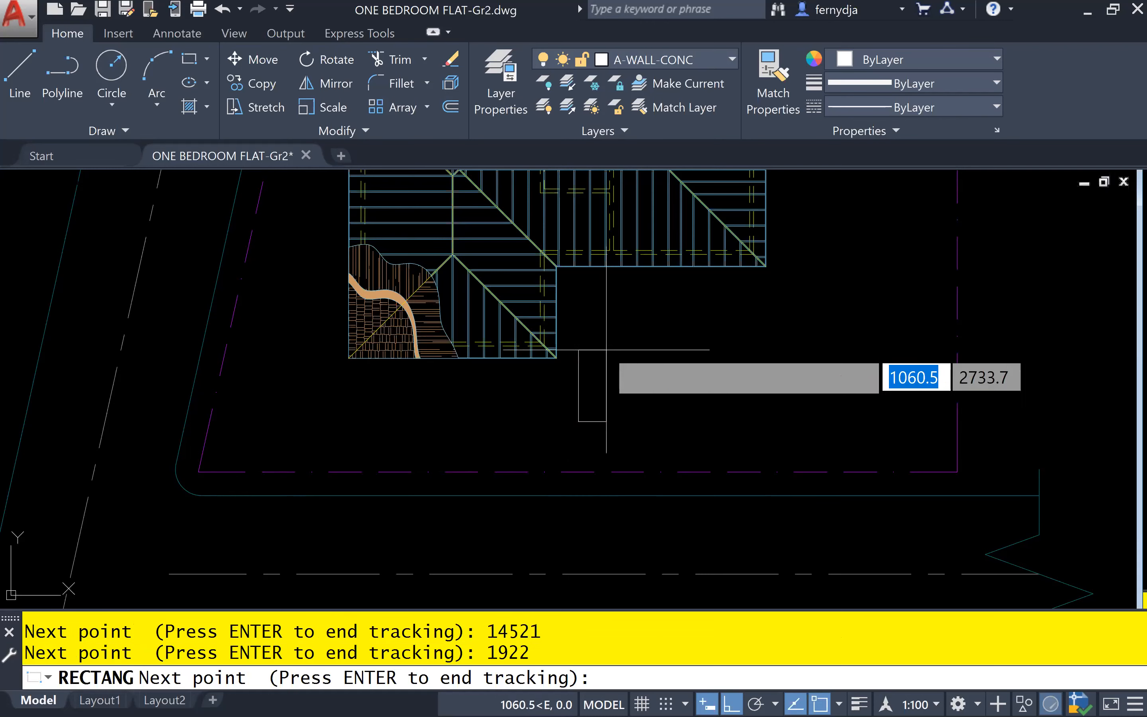
pyautogui.press('Return')
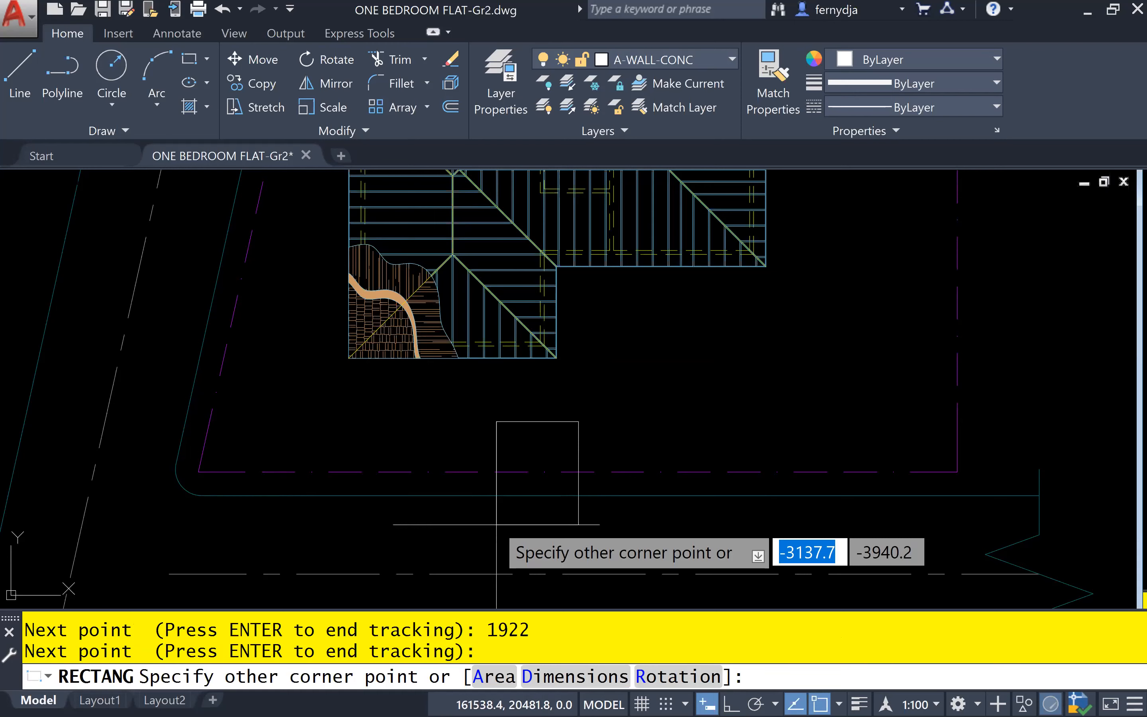
# Set the gate column rectangle's opposite corner at @-450,-450
pyautogui.write('@')
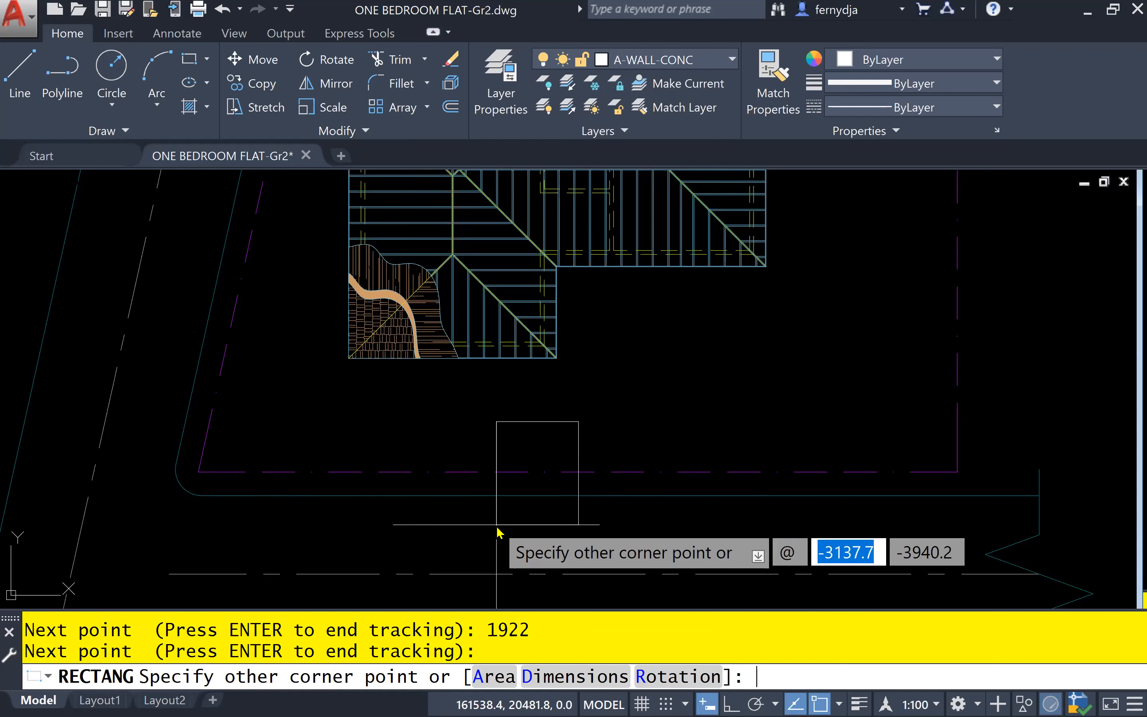
pyautogui.write('-450')
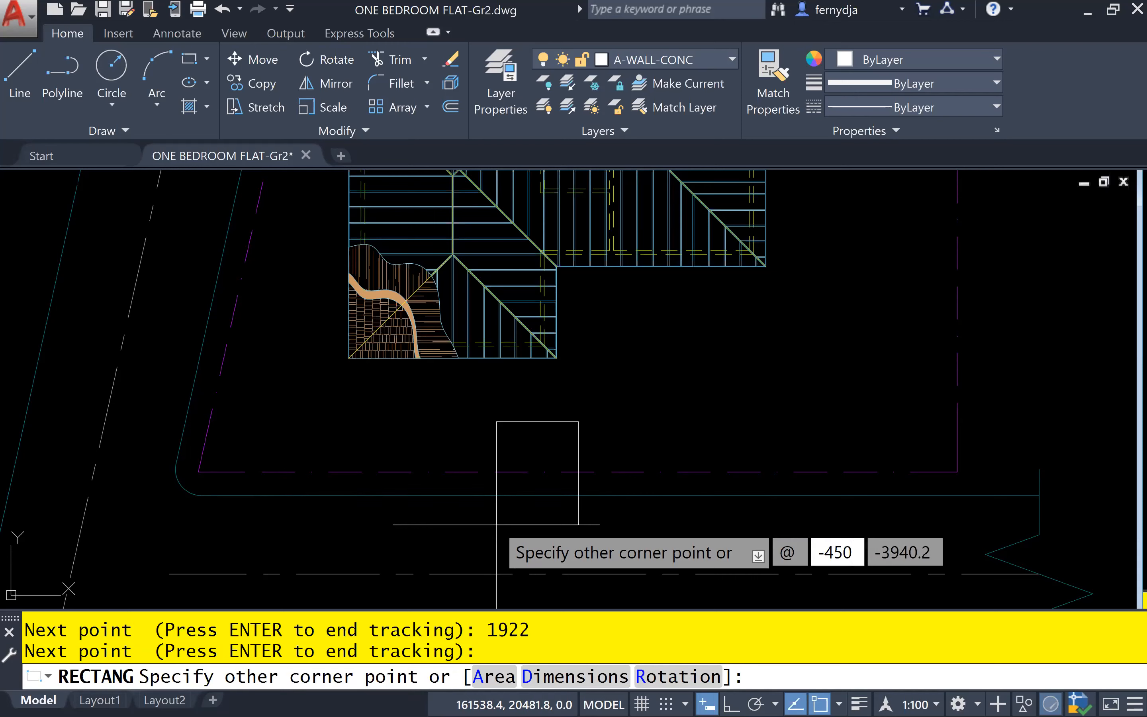
pyautogui.press('Tab')
pyautogui.write('-45')
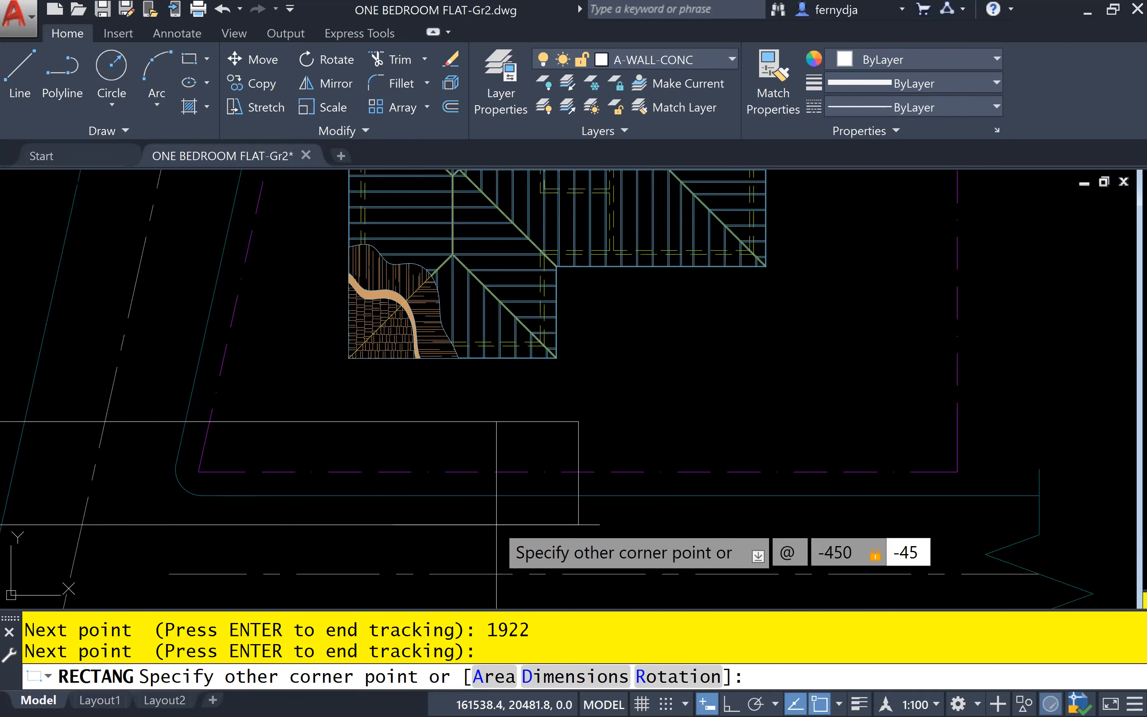
pyautogui.write('0')
pyautogui.press('Return')
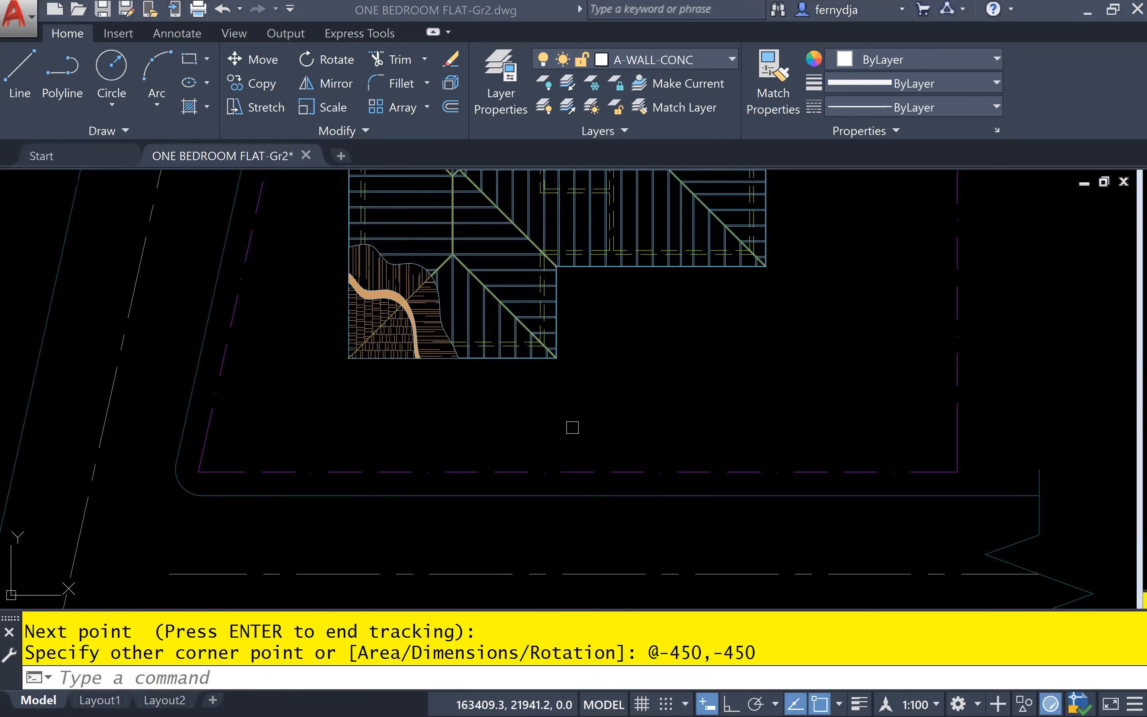
# Review the rectangle's tracking entries in the command history text window, and close it
pyautogui.click(402, 615)
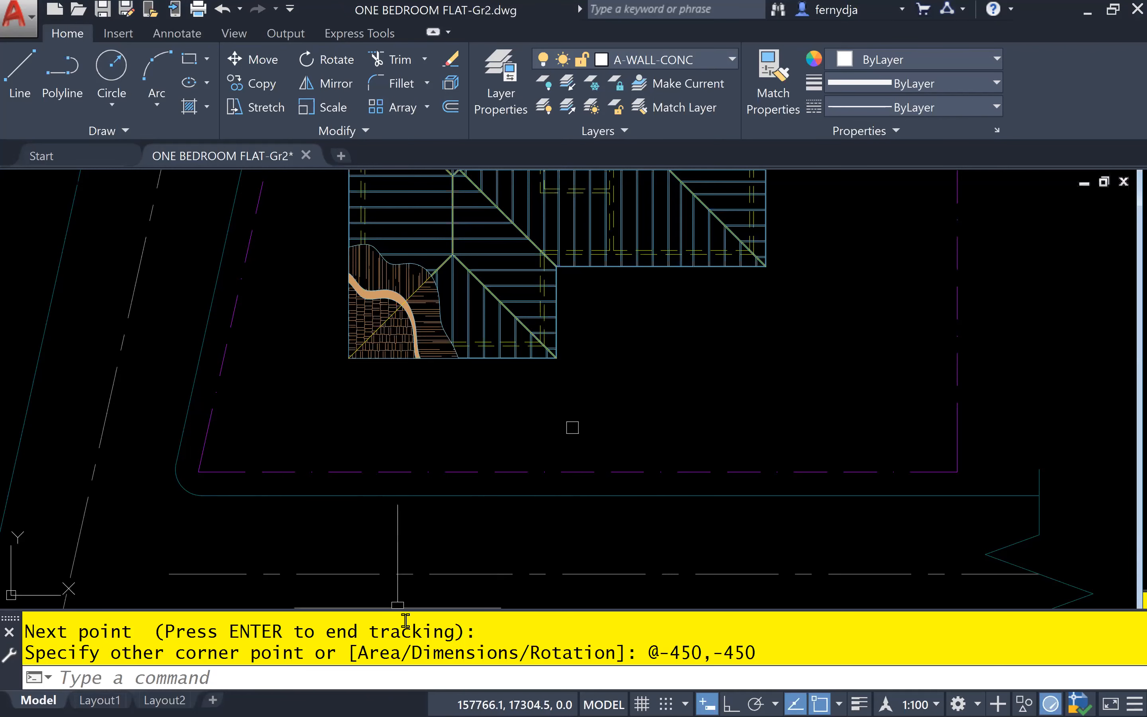
pyautogui.click(445, 417)
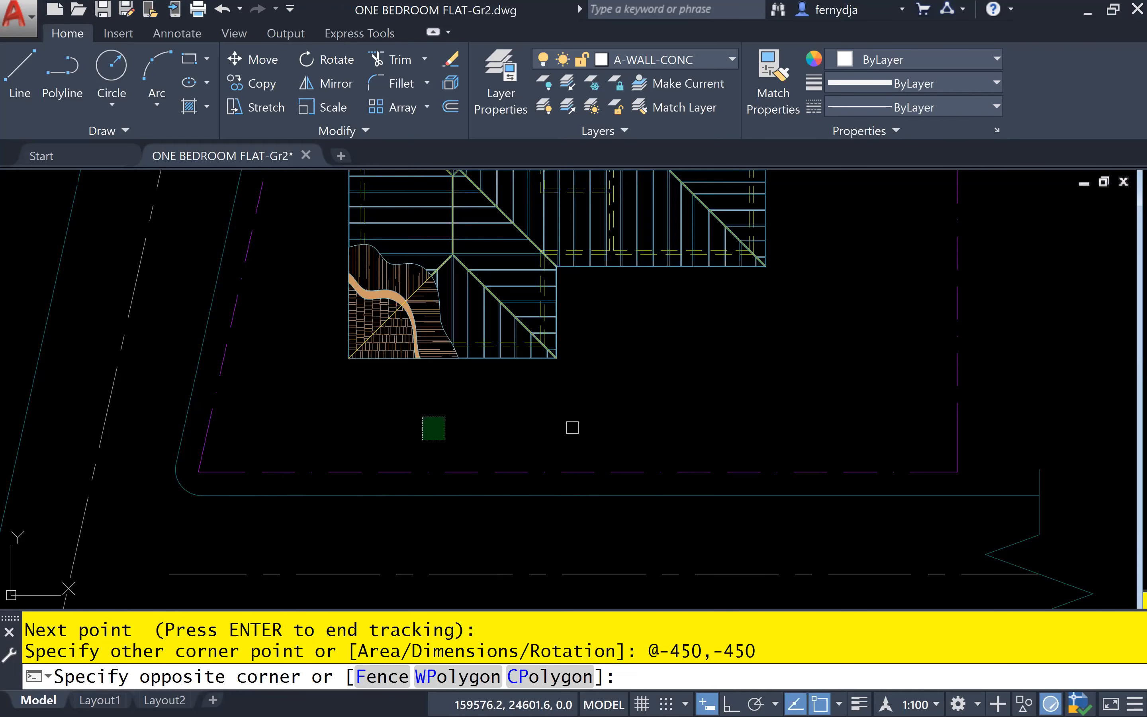
pyautogui.click(421, 440)
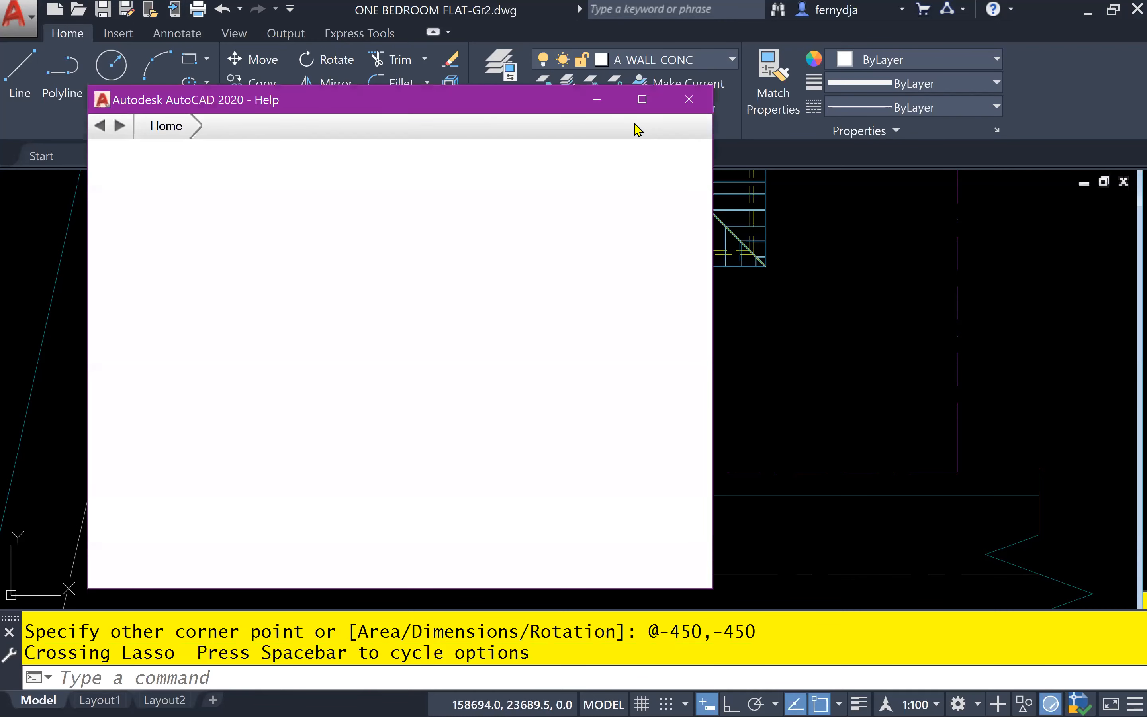
pyautogui.click(688, 100)
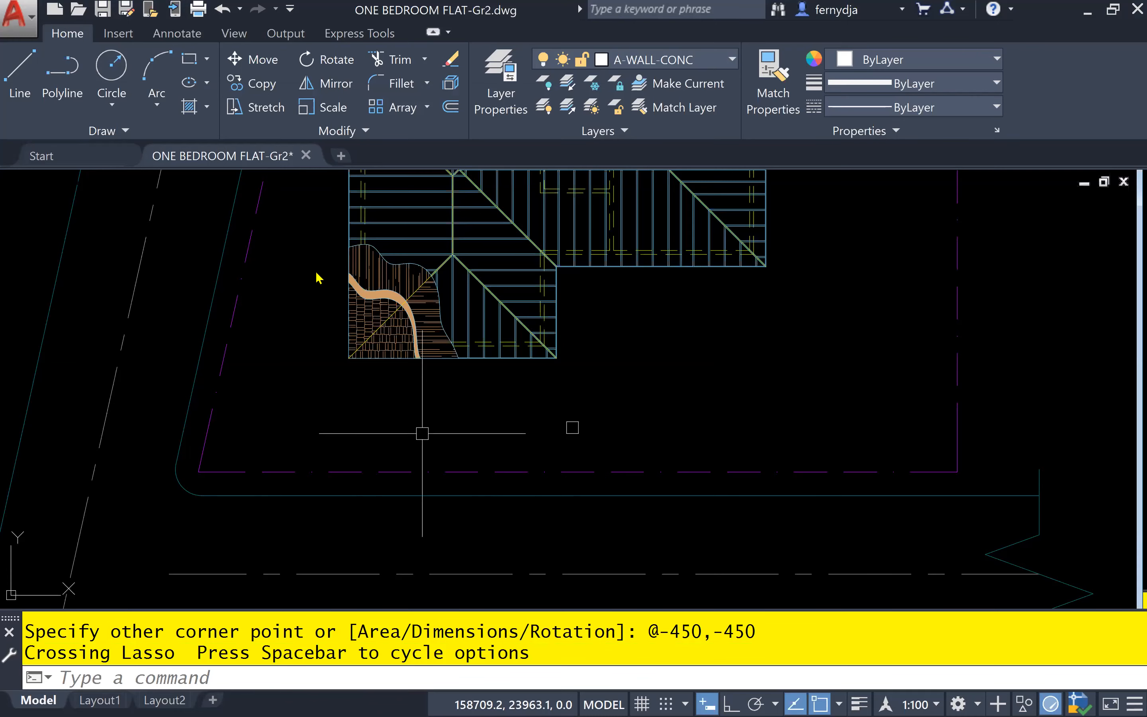
pyautogui.press('F2')
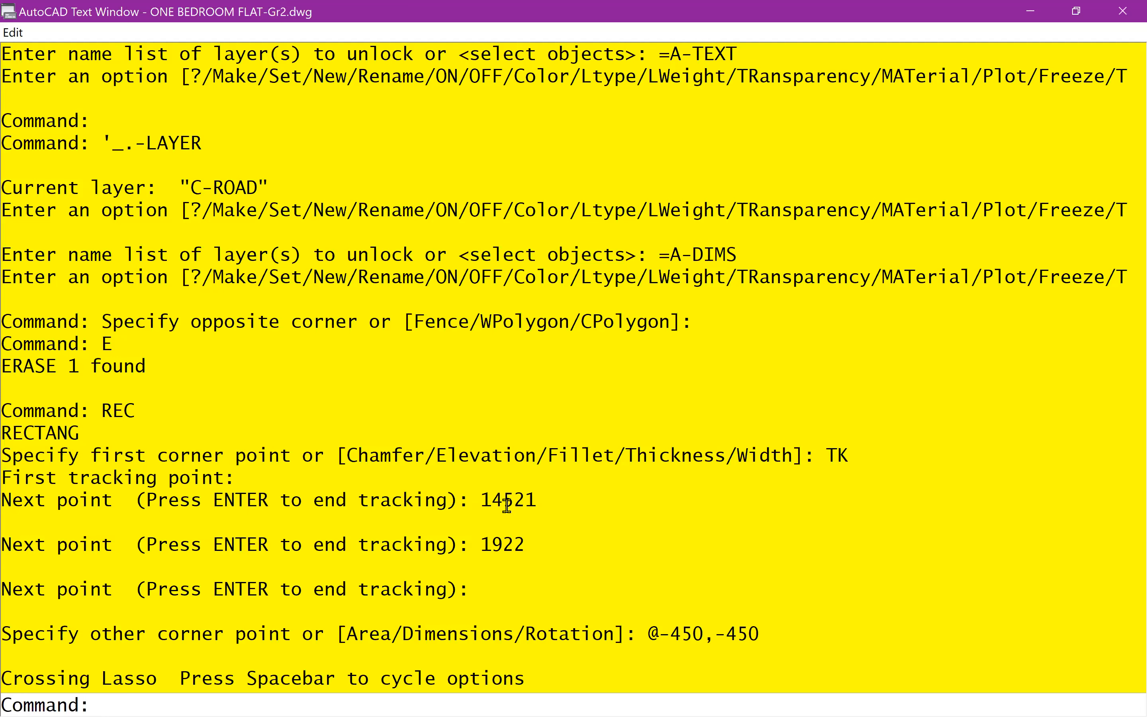
pyautogui.click(1122, 10)
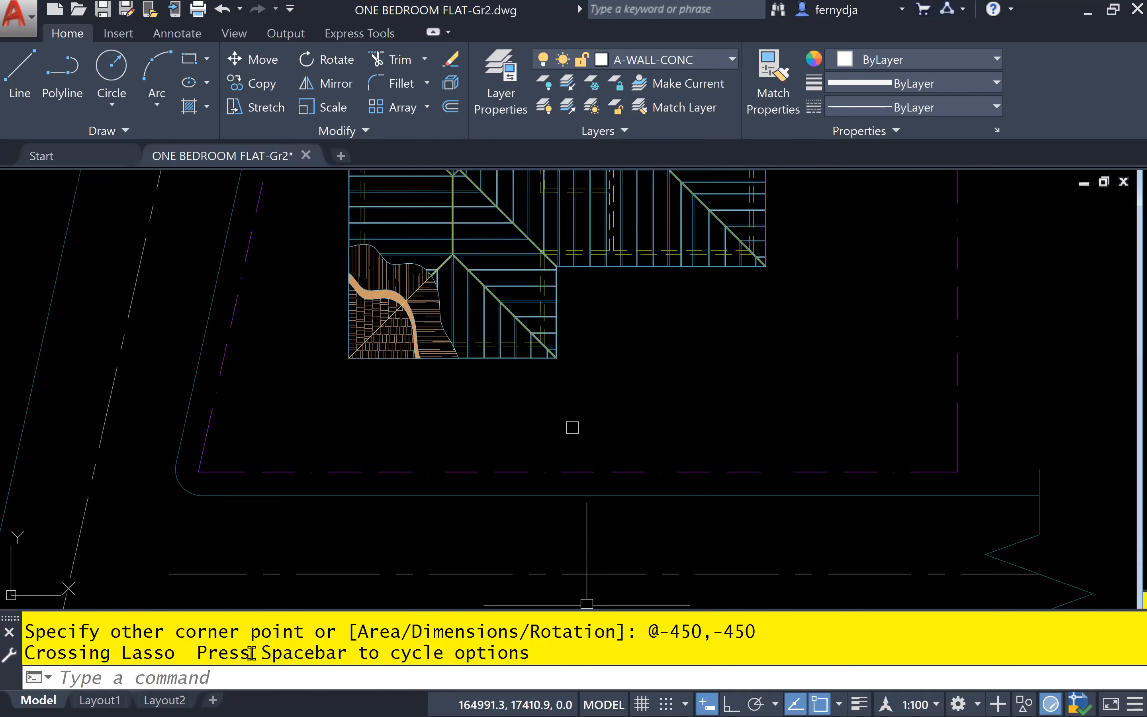
# Undock the command line into a floating bar and dock it back below the drawing
pyautogui.moveTo(2, 618)
pyautogui.mouseDown()
pyautogui.moveTo(222, 603)
pyautogui.moveTo(247, 583)
pyautogui.mouseUp()
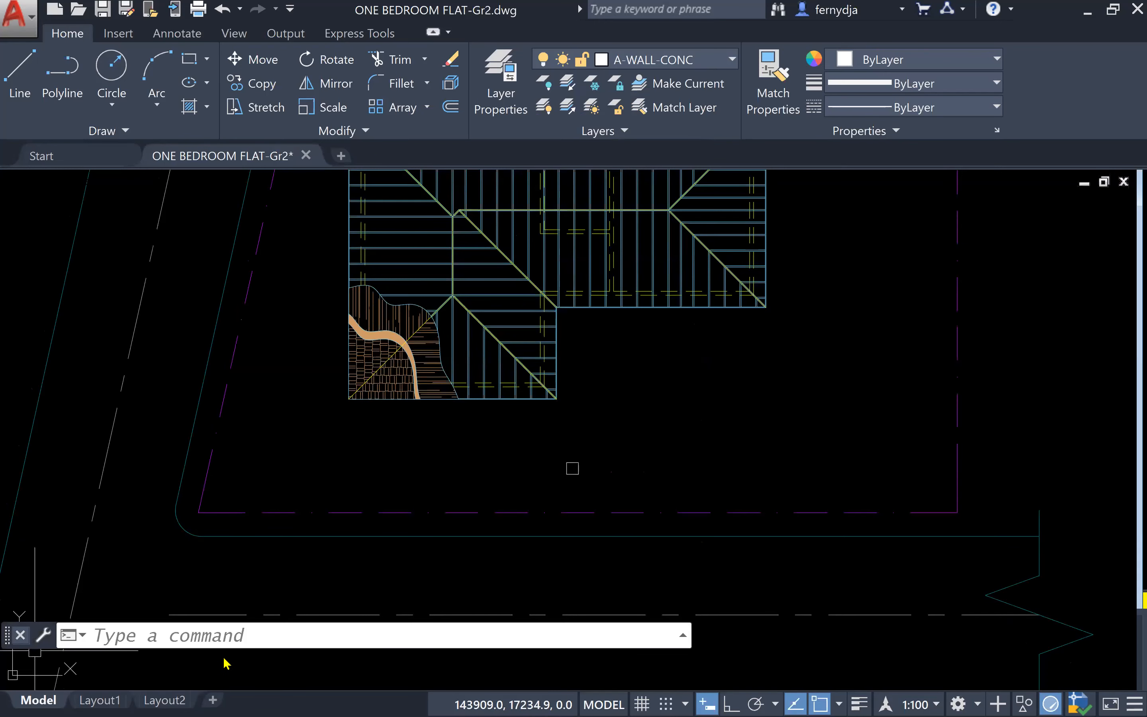
pyautogui.moveTo(8, 629); pyautogui.dragTo(224, 657)
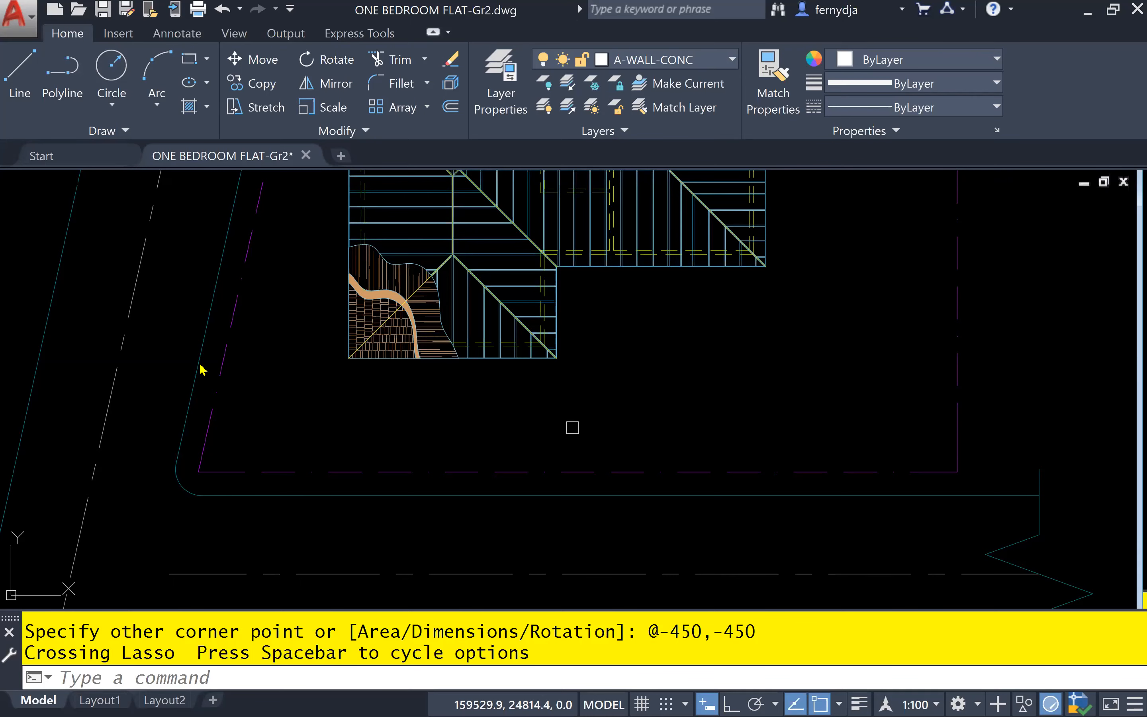
# Examine the Command line context's colours in the drawing window colour options, and close the options
pyautogui.write('OP')
pyautogui.press('Return')
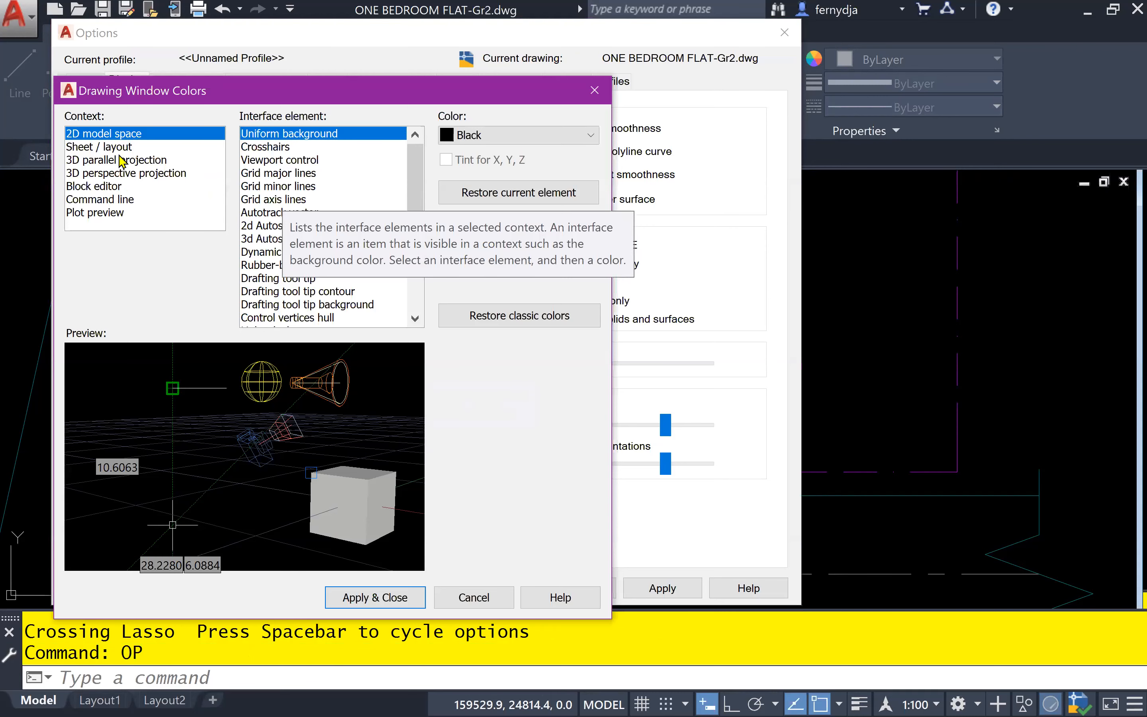
pyautogui.click(152, 202)
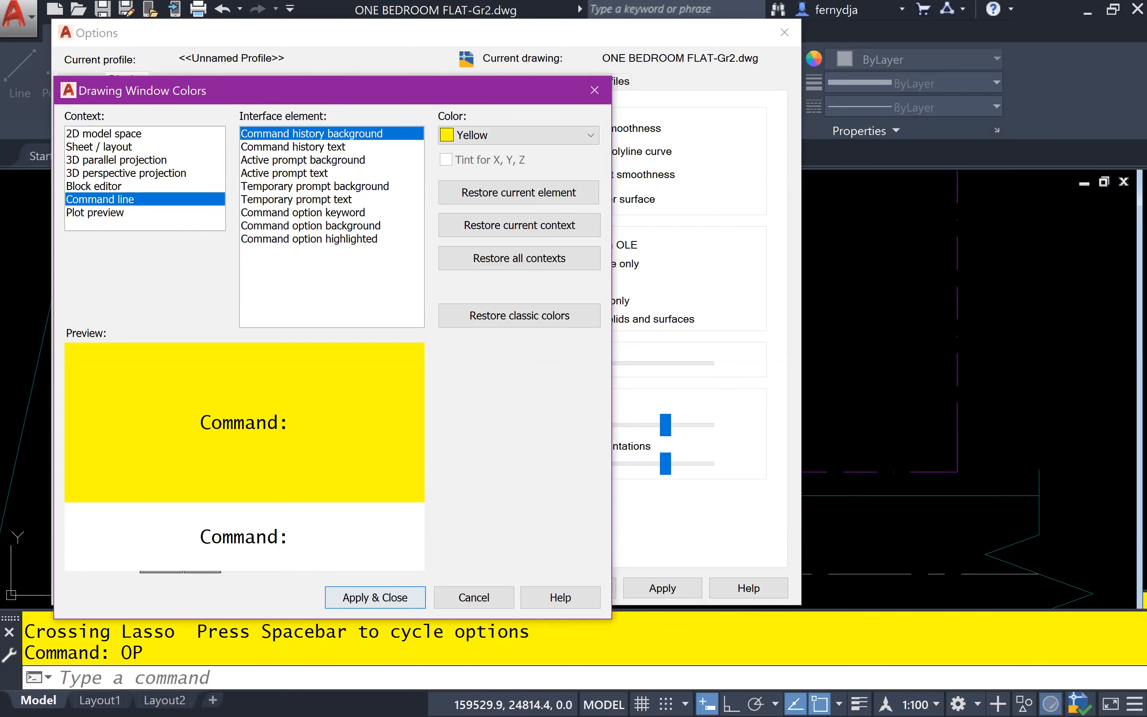
pyautogui.click(786, 366)
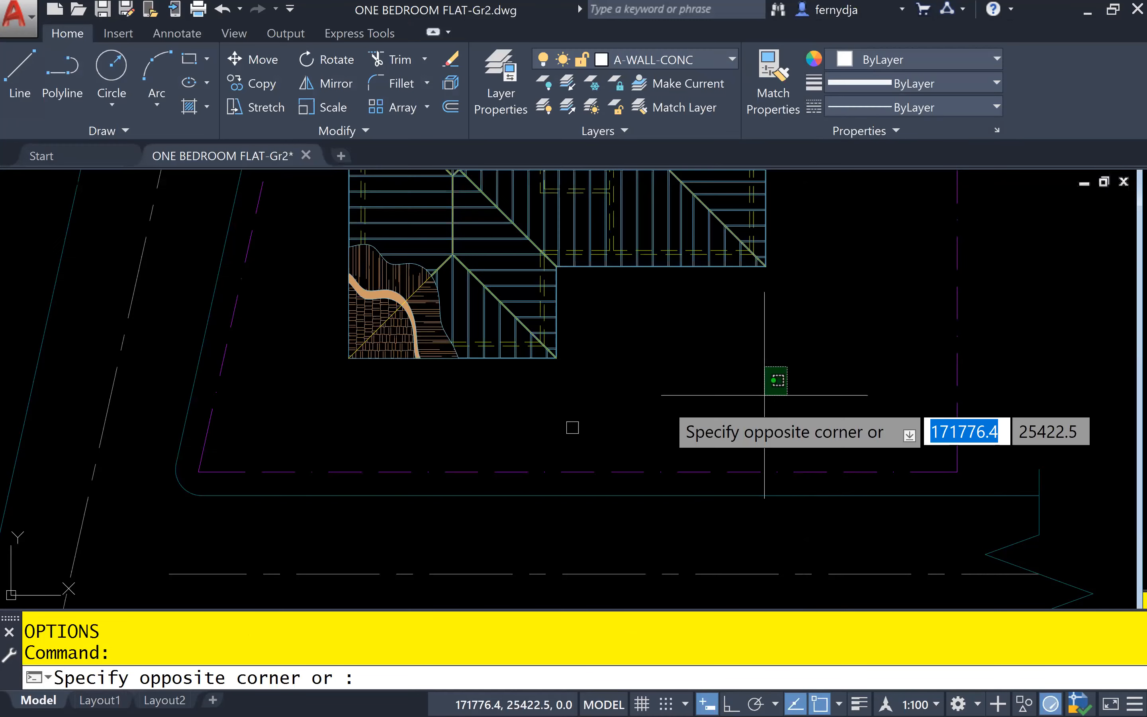
pyautogui.click(727, 355)
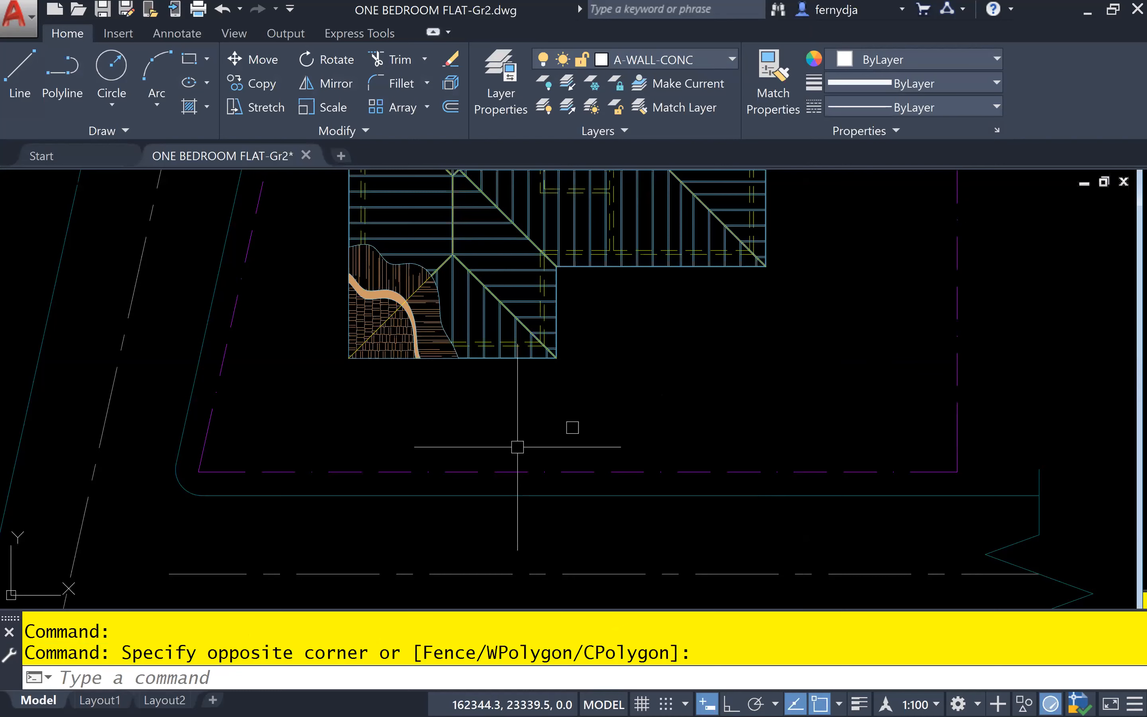
# Start copying the square gate column, using its upper-right corner as the base point
pyautogui.click(551, 396)
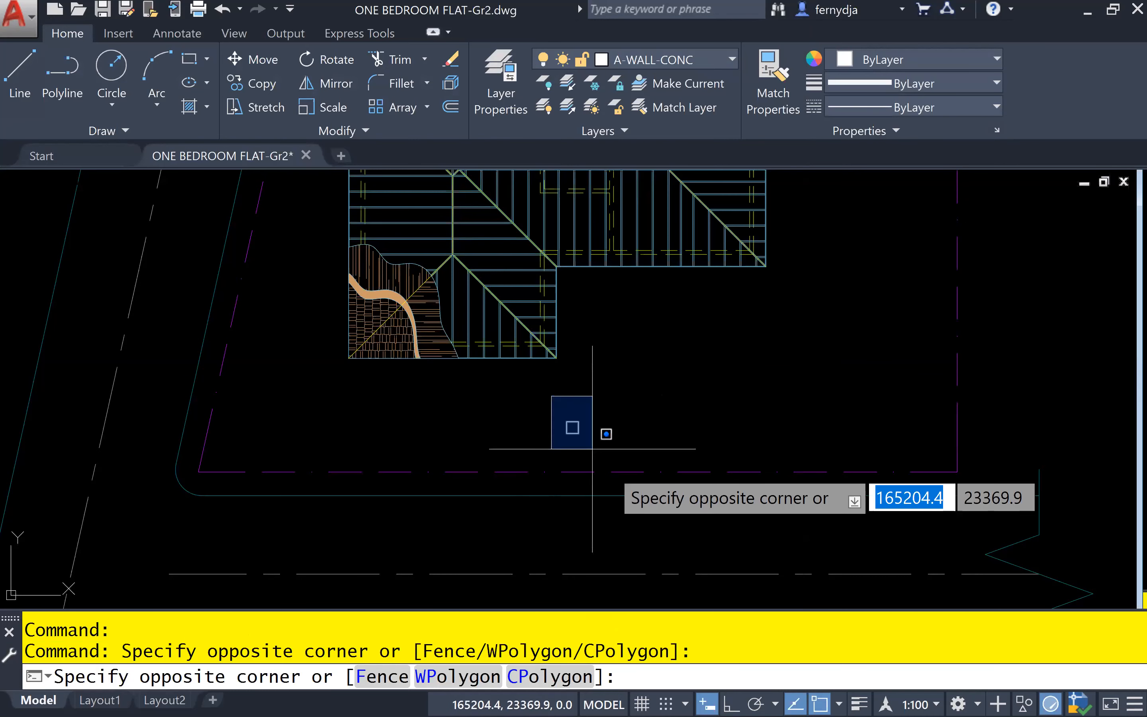
pyautogui.click(636, 447)
pyautogui.scroll(2, 599, 438)
pyautogui.scroll(3, 600, 438)
pyautogui.moveTo(599, 438); pyautogui.dragTo(379, 456, button='middle')
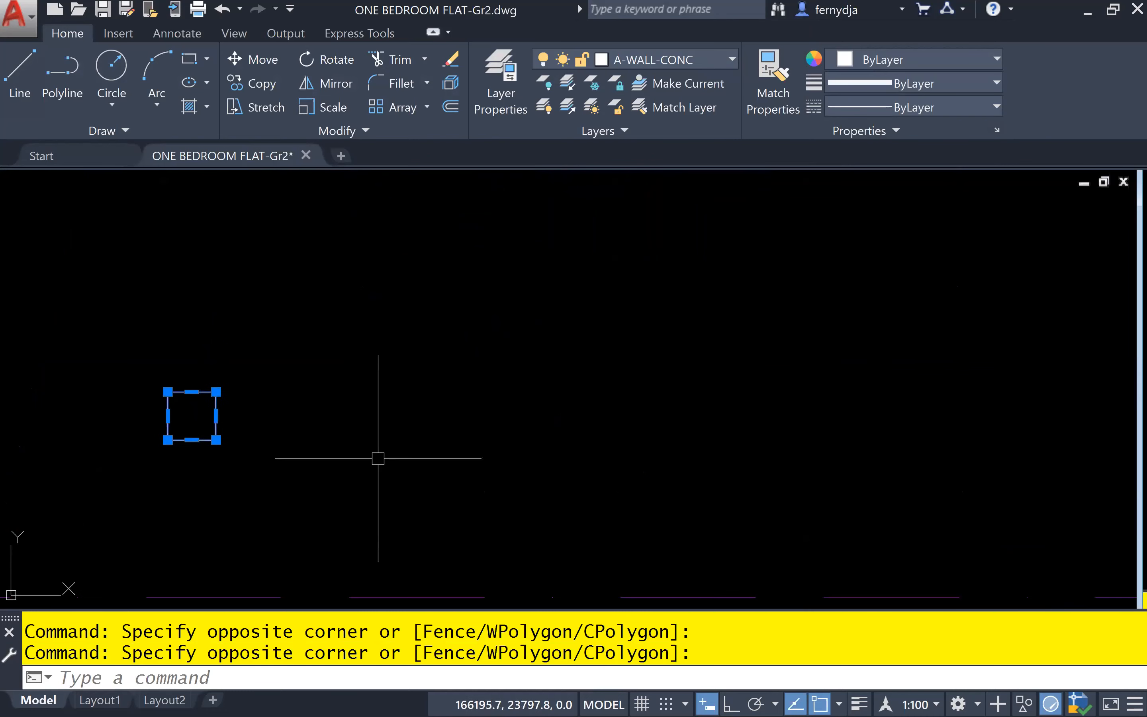
pyautogui.scroll(-2, 276, 457)
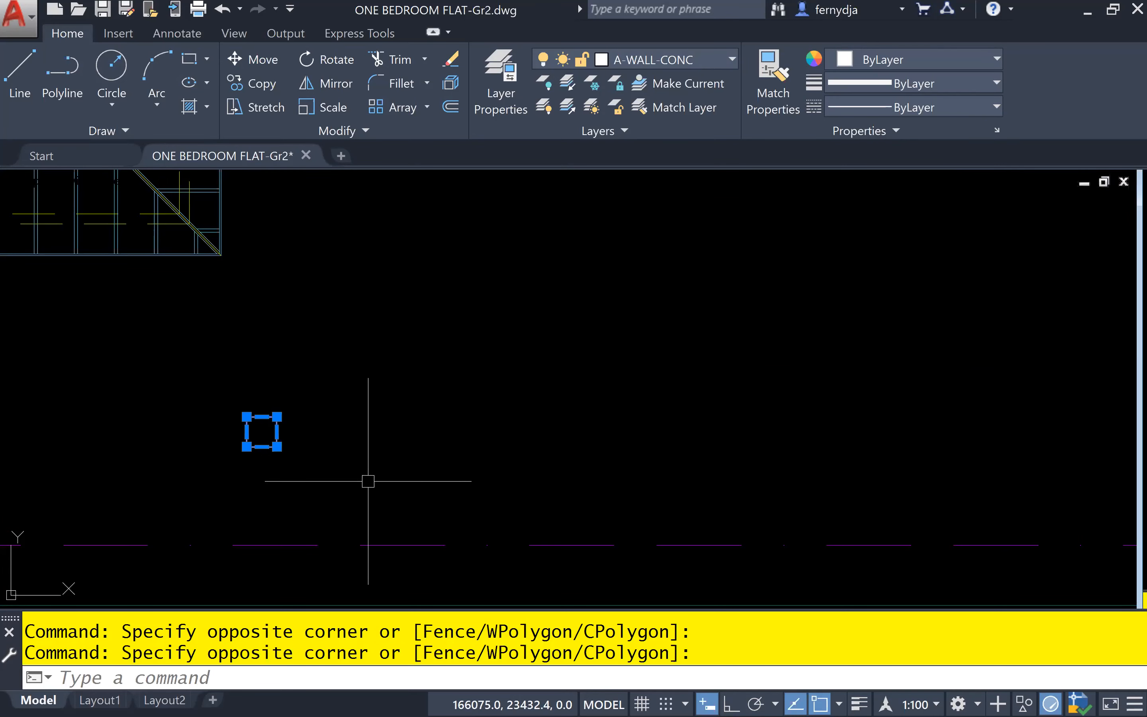
pyautogui.write('co')
pyautogui.press('Return')
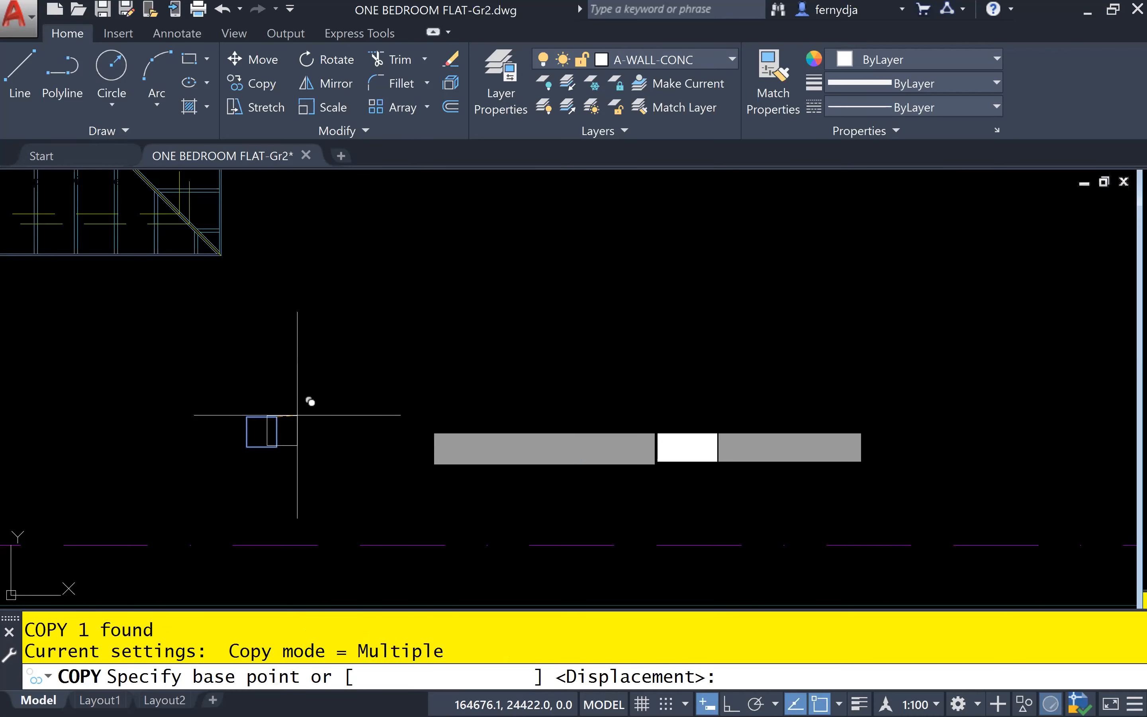
pyautogui.click(280, 416)
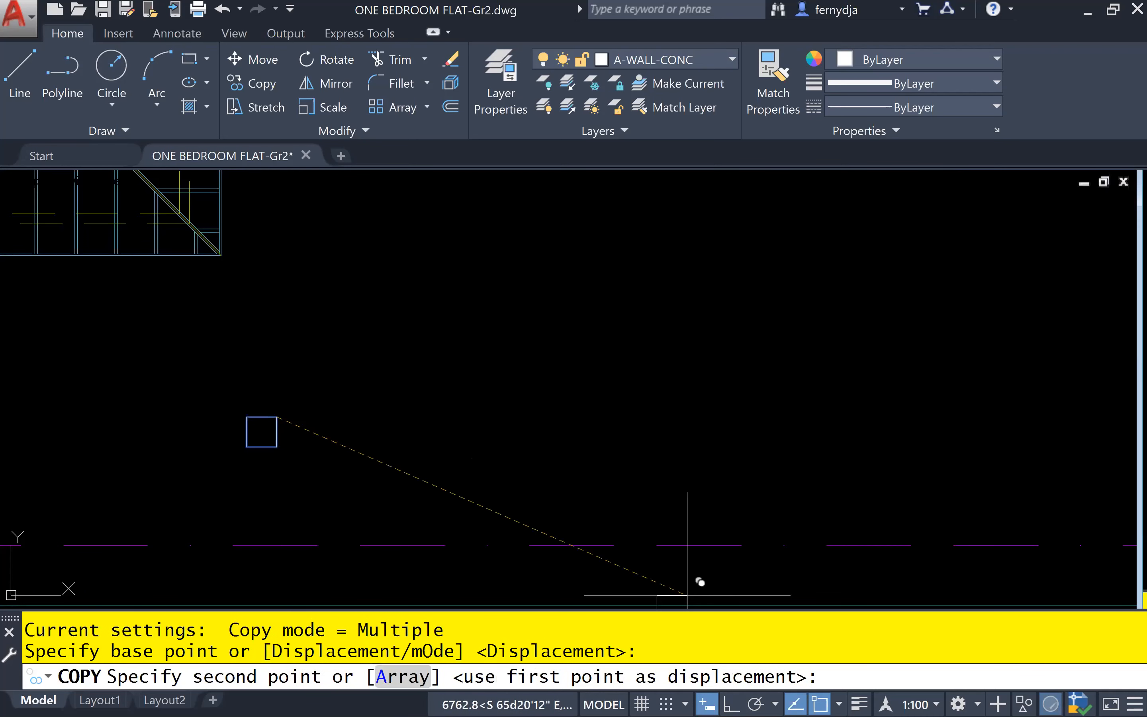
# Place the gate column's copy 4050 to the east with Ortho on, and finish copying
pyautogui.press('F8')
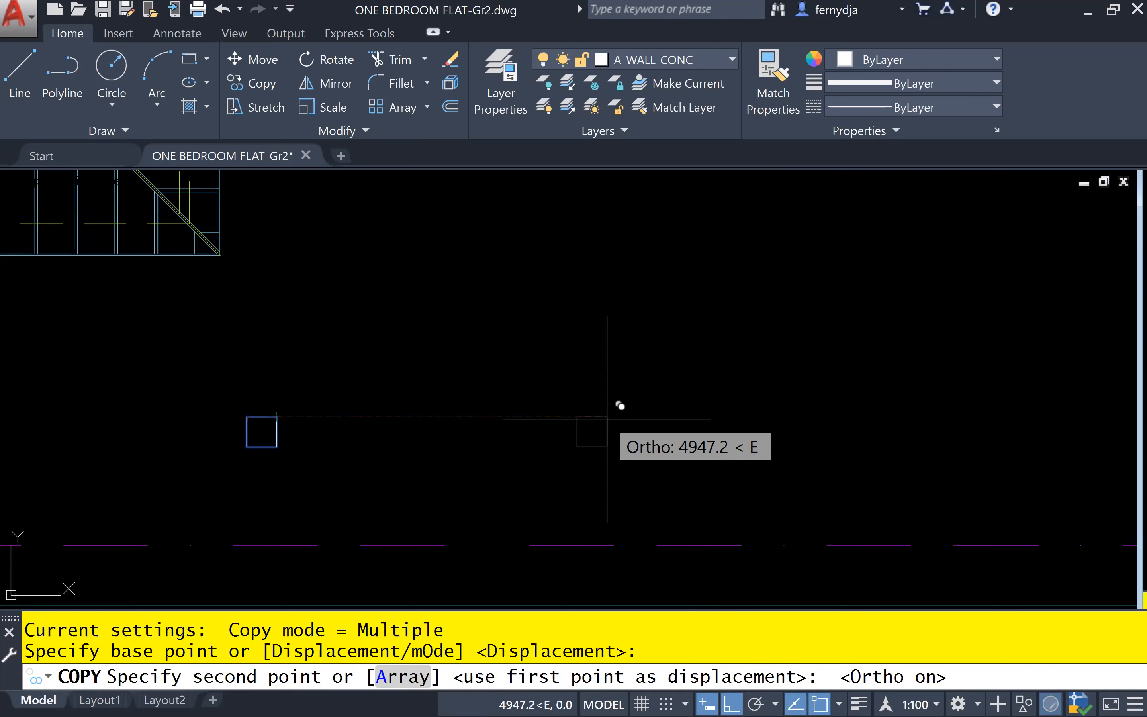
pyautogui.write('40')
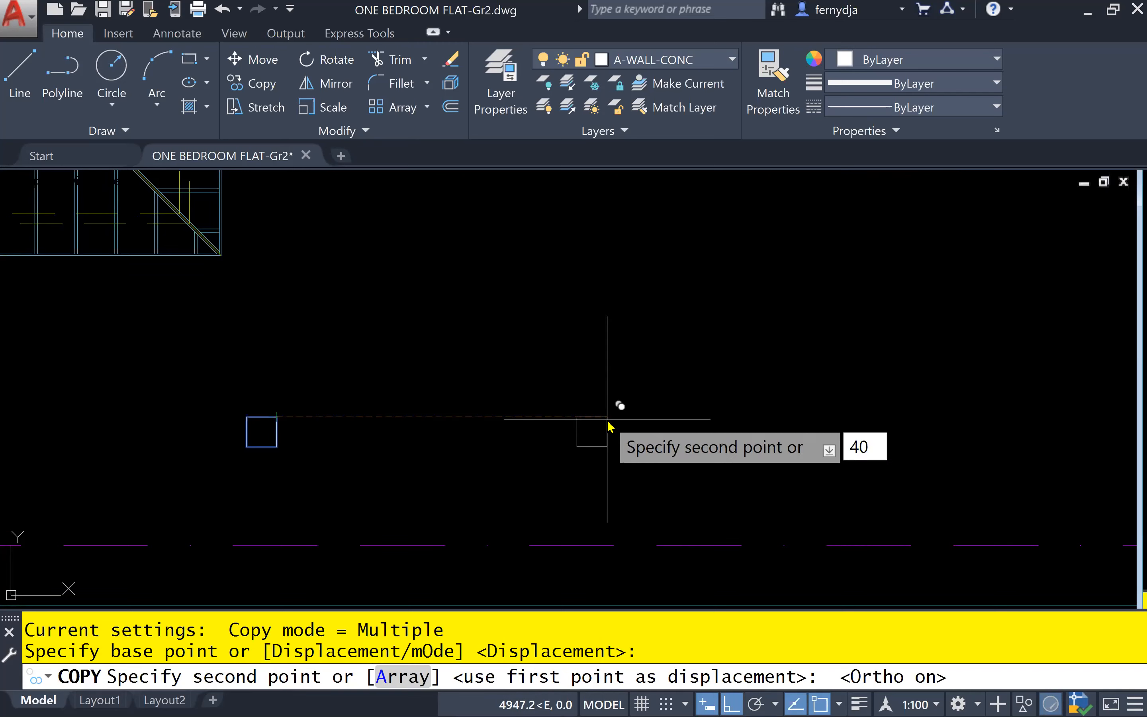
pyautogui.write('50')
pyautogui.press('Return')
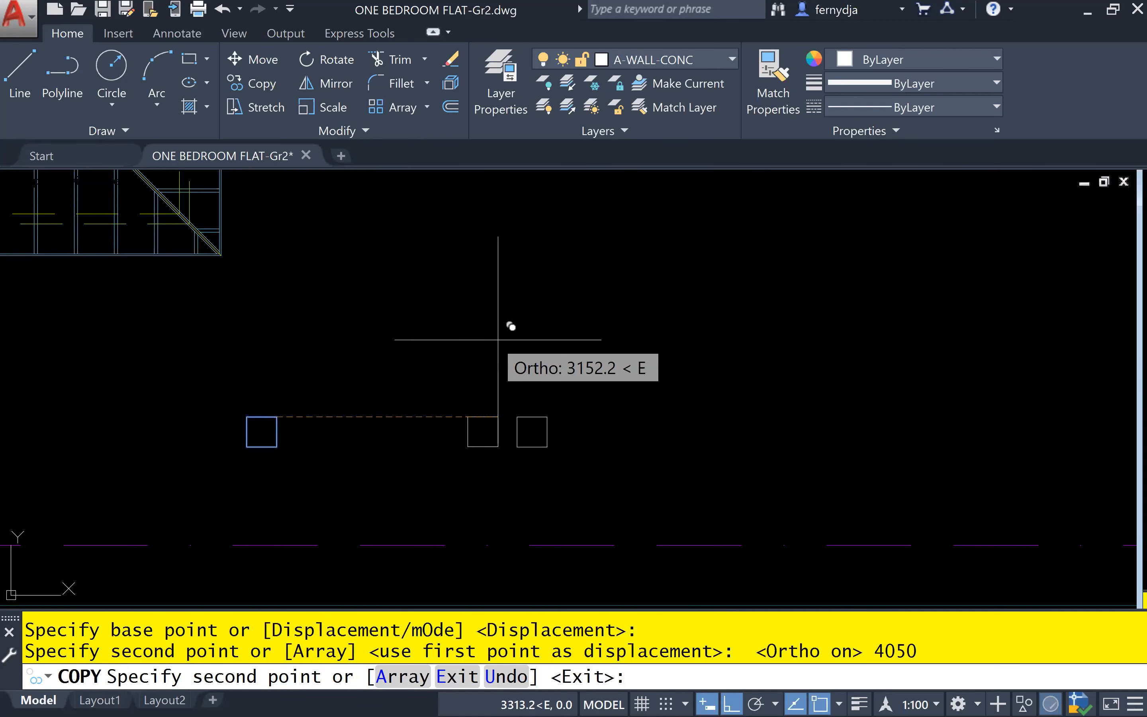
pyautogui.press('Escape')
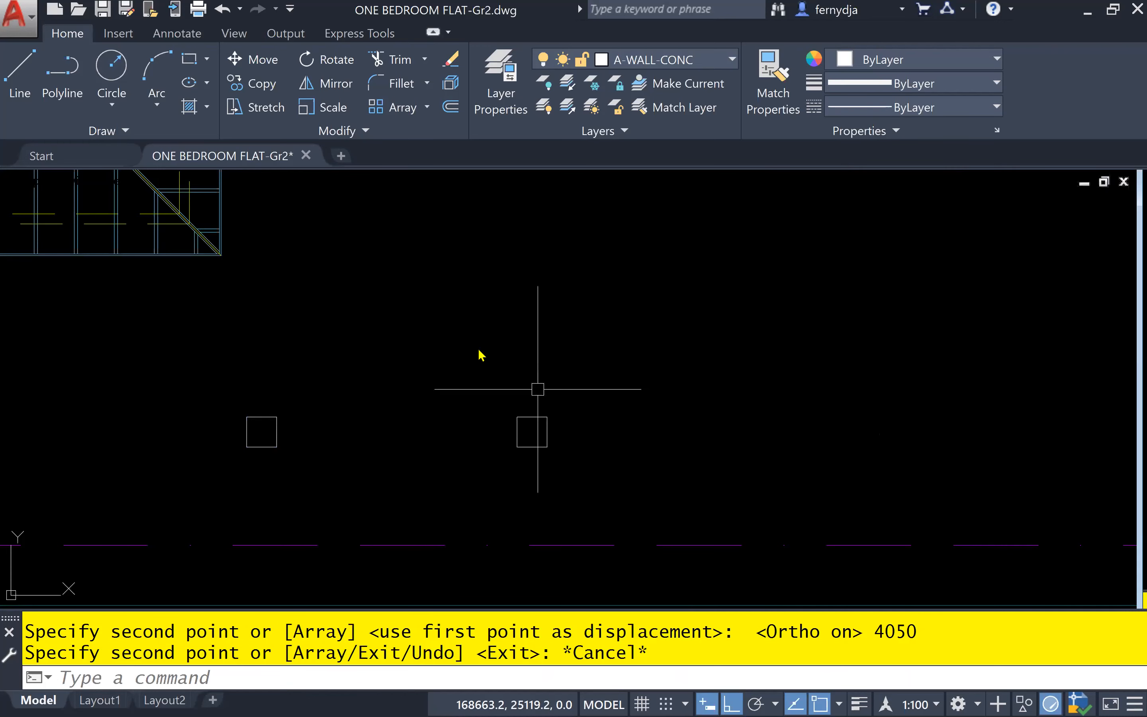
# Measure the distance (DIST) from the first gate column's upper-right corner towards the second column, and leave the command
pyautogui.write('DI')
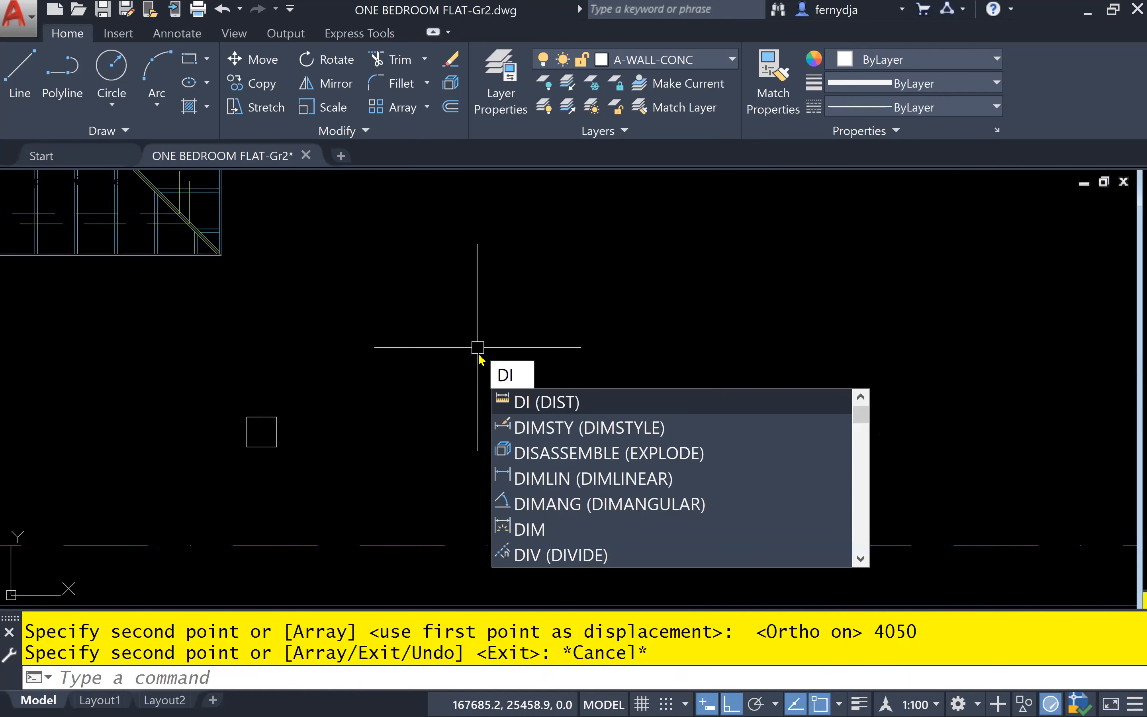
pyautogui.press('Return')
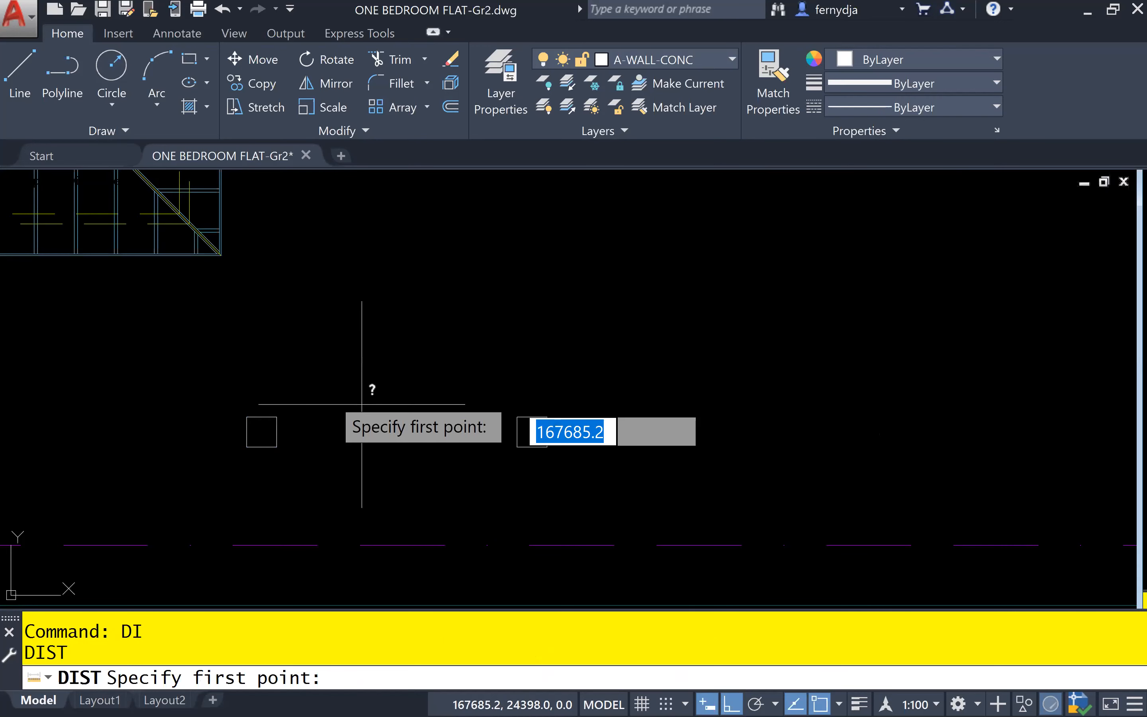
pyautogui.click(278, 414)
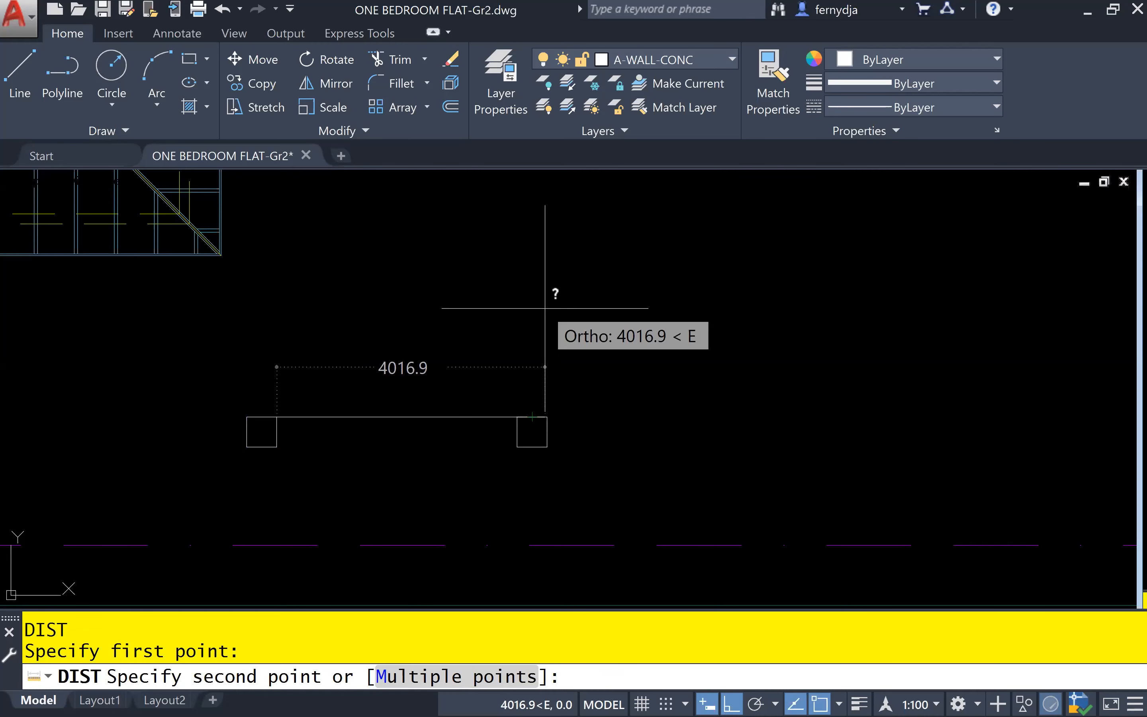
pyautogui.press('Escape')
pyautogui.press('Escape')
pyautogui.scroll(-2, 547, 323)
pyautogui.scroll(-2, 536, 338)
pyautogui.moveTo(537, 338); pyautogui.dragTo(641, 323, button='middle')
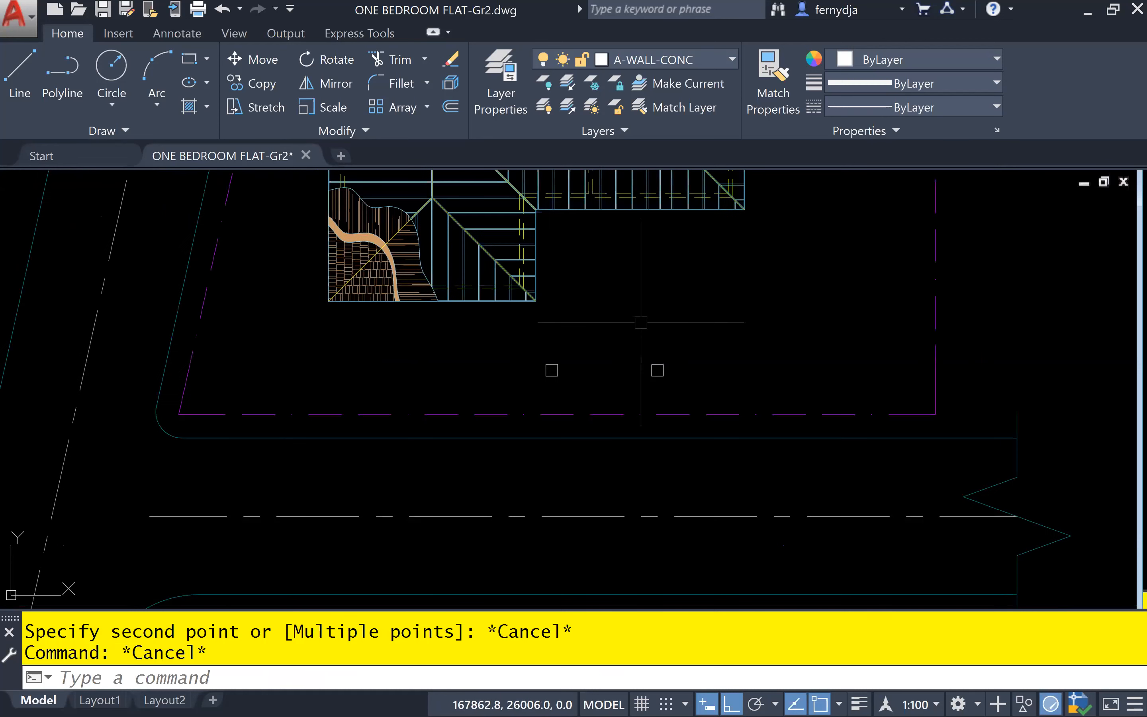
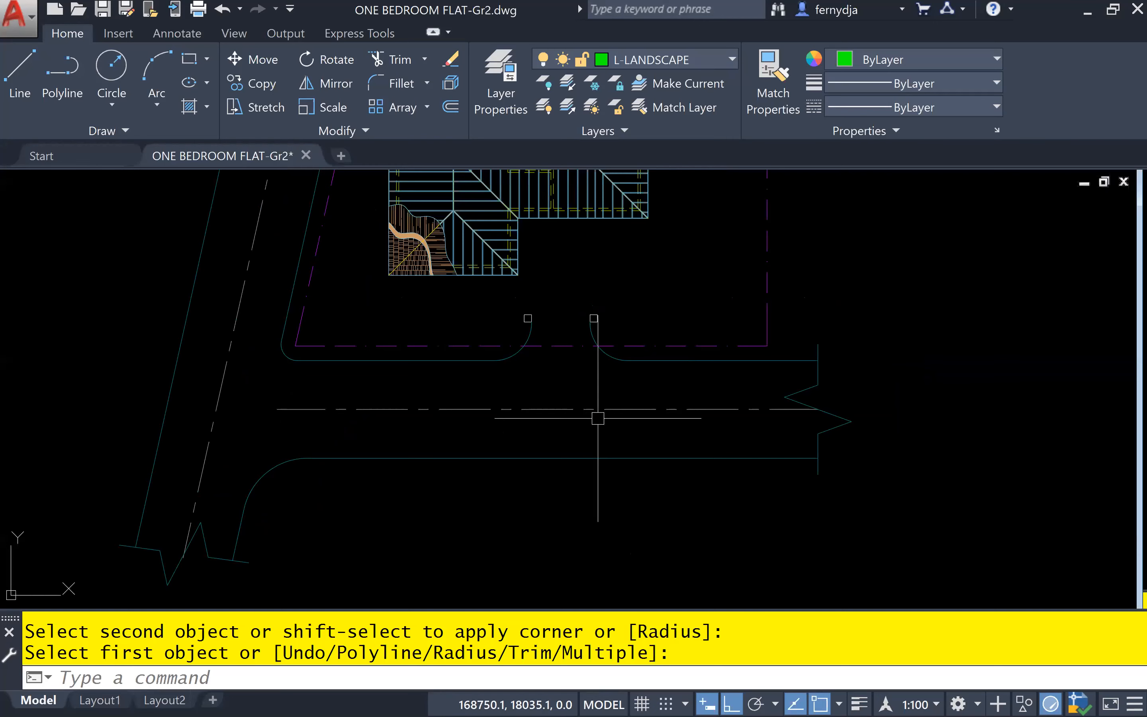
# Open the Tool Palettes and move them east, clear of the site plan
pyautogui.press('Escape')
pyautogui.write('TP')
pyautogui.press('Return')
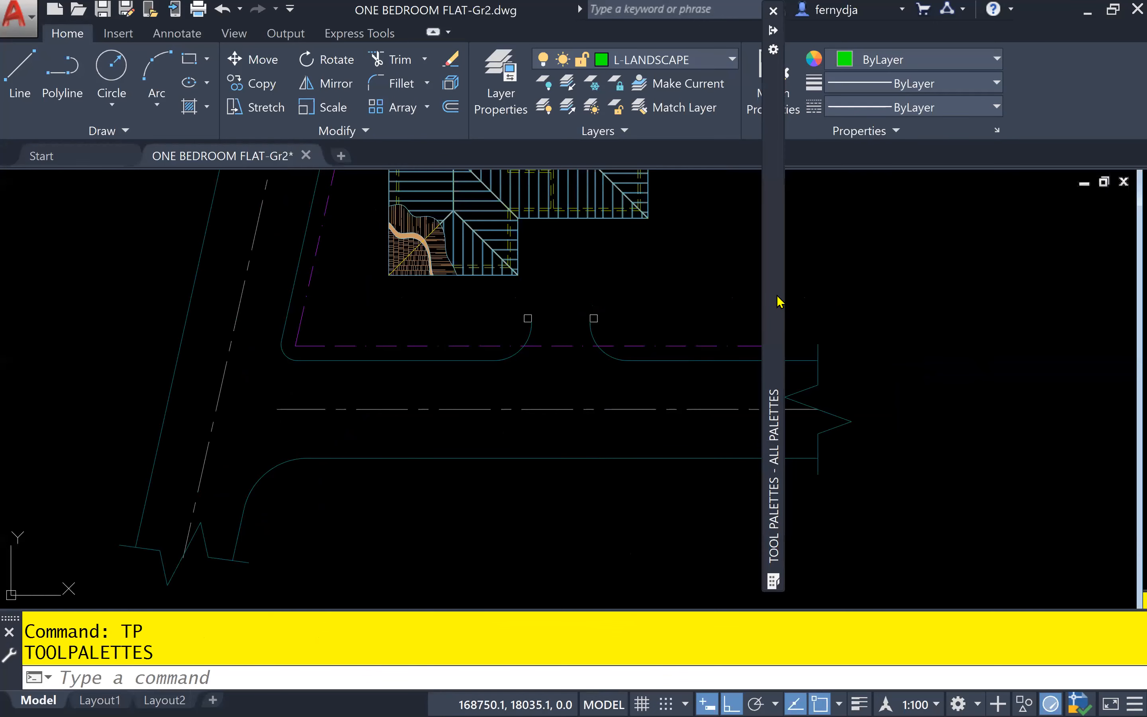
pyautogui.moveTo(982, 301); pyautogui.dragTo(992, 296)
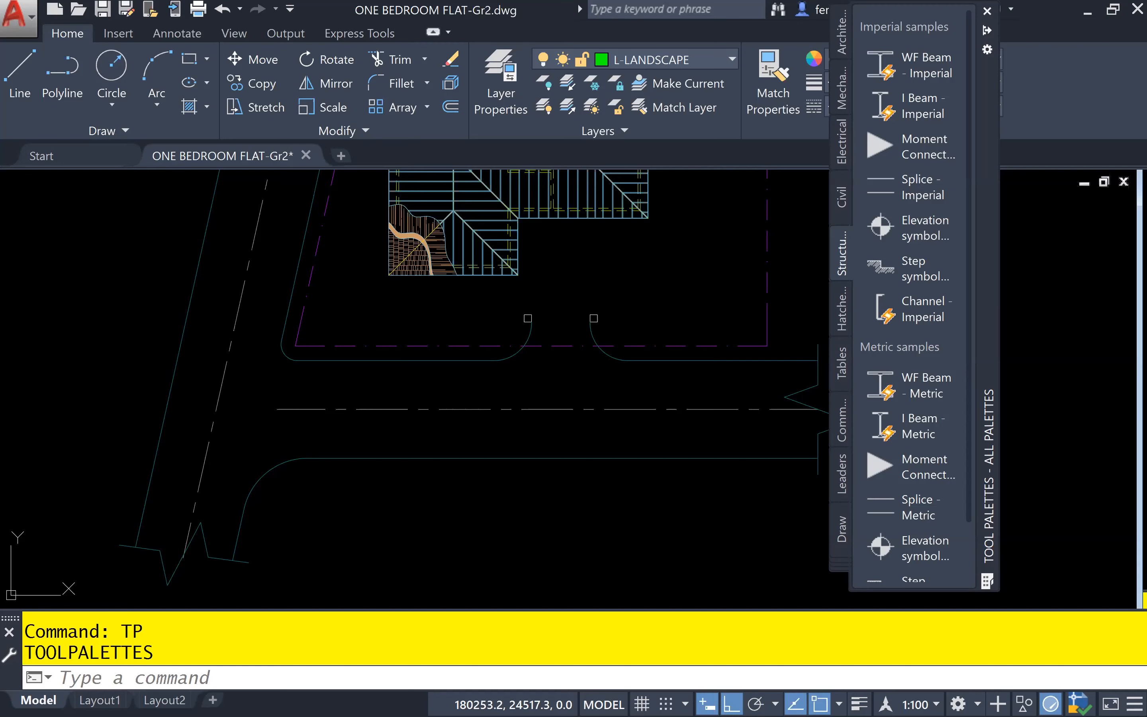
pyautogui.click(578, 521)
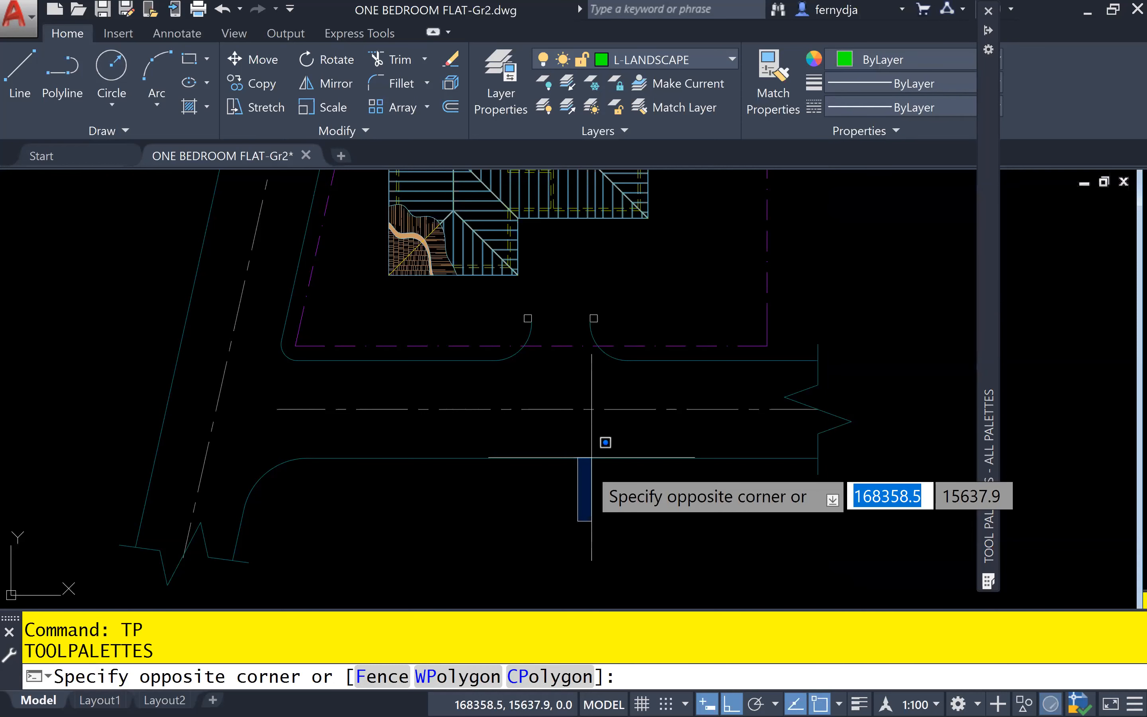
pyautogui.click(591, 458)
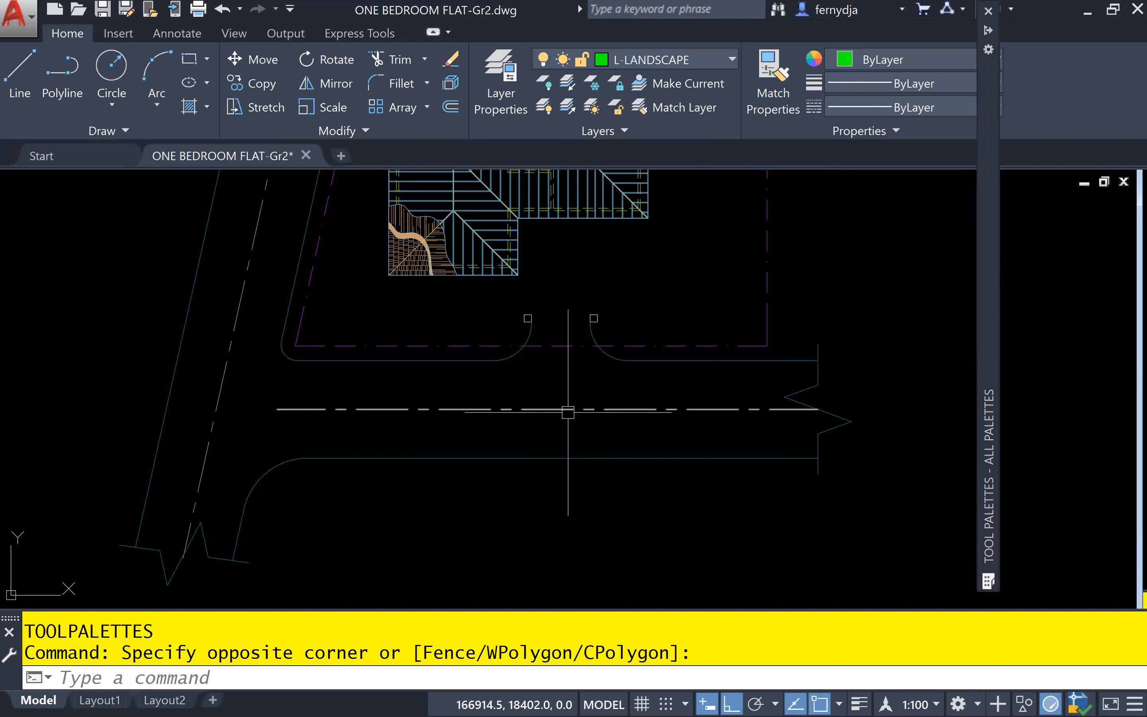
# Insert the Trees - Metric block from the Architectural palette just south of the road, beside the rounded junction corner
pyautogui.moveTo(987, 488)
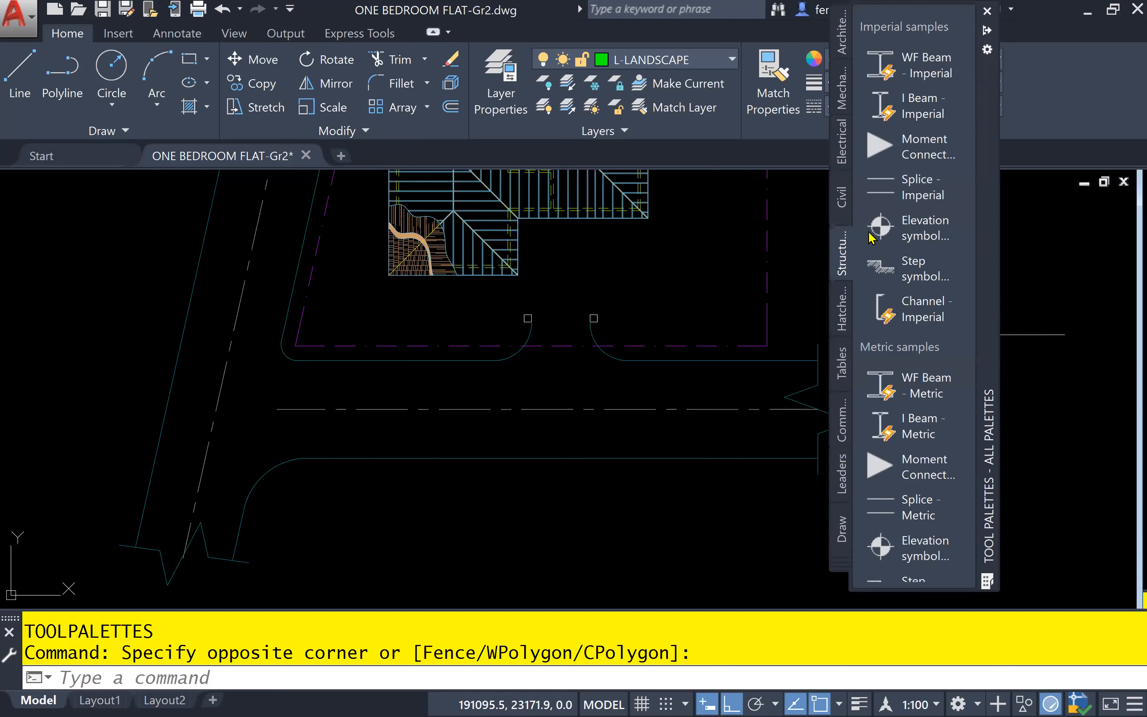
pyautogui.click(843, 42)
pyautogui.scroll(-5, 933, 472)
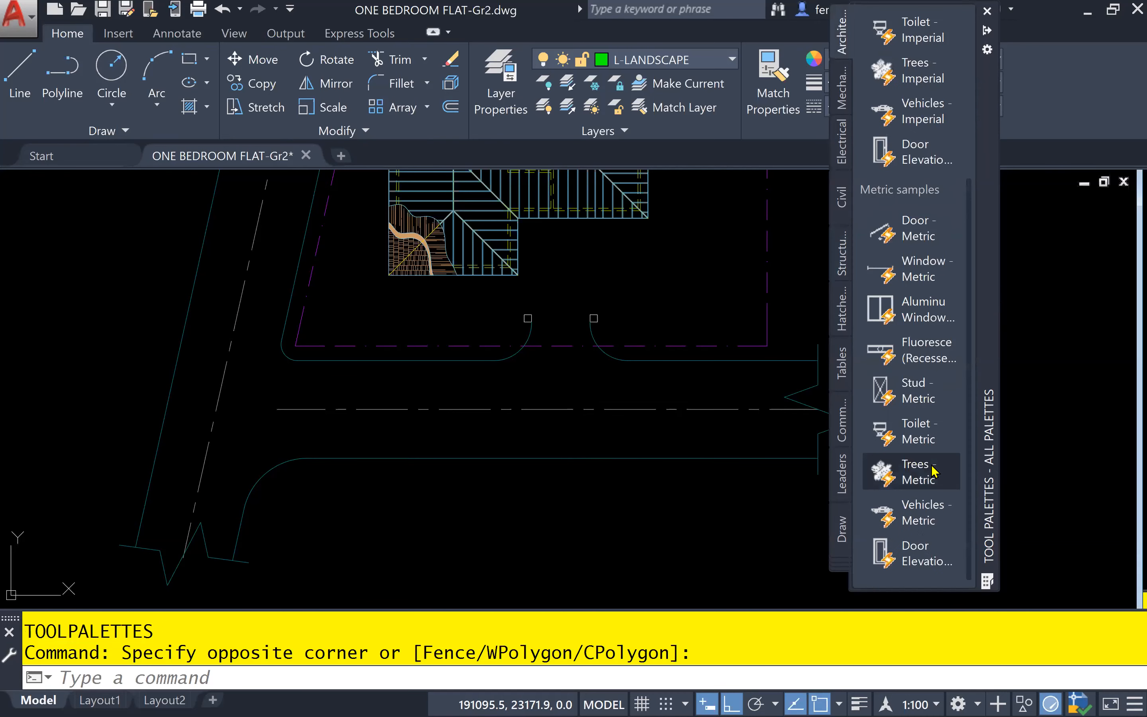
pyautogui.click(903, 472)
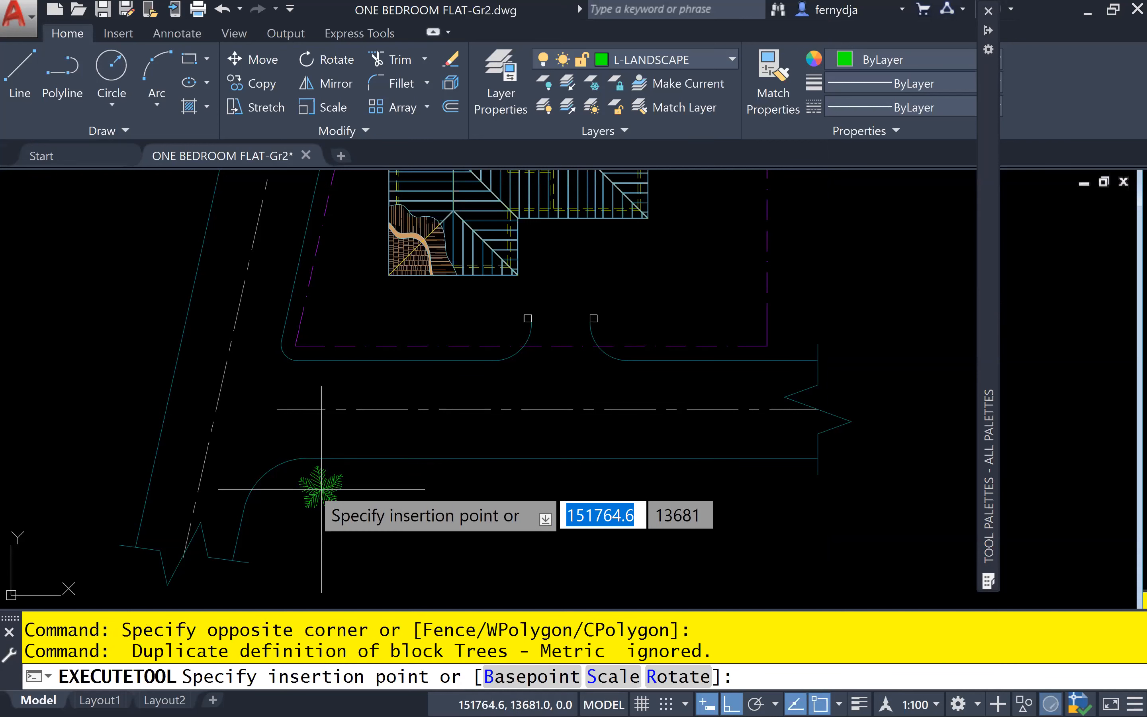
pyautogui.click(294, 494)
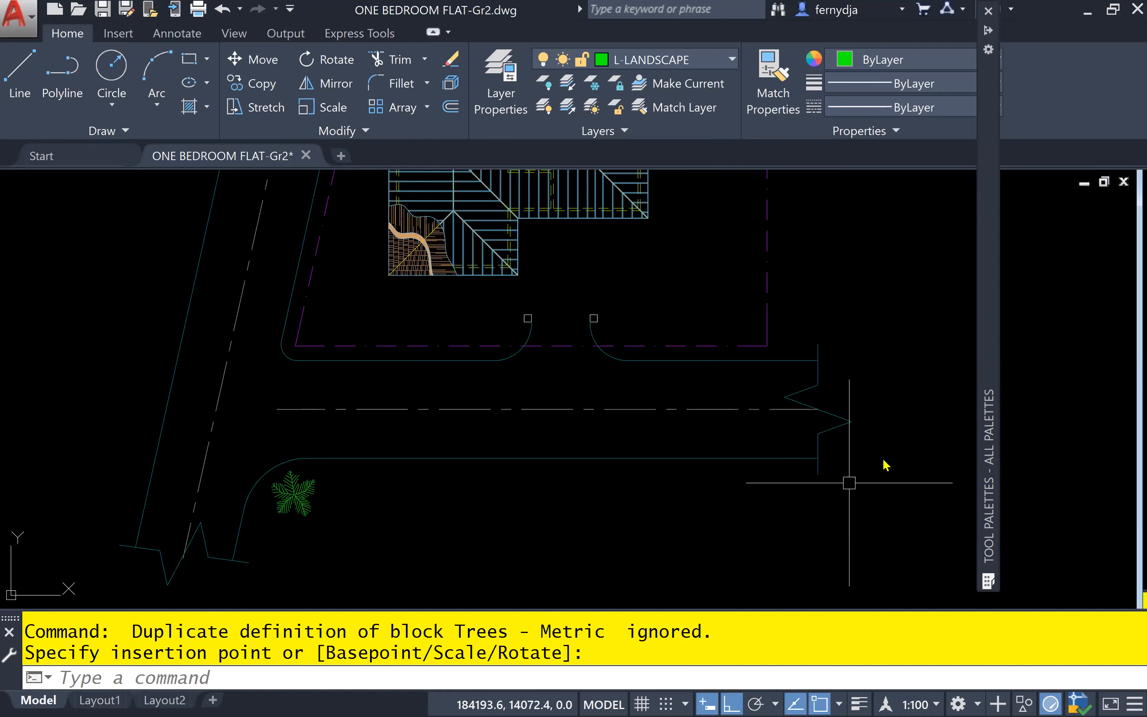
# Insert another Trees - Metric block inside the boundary, just north of the roof's west end
pyautogui.moveTo(992, 436)
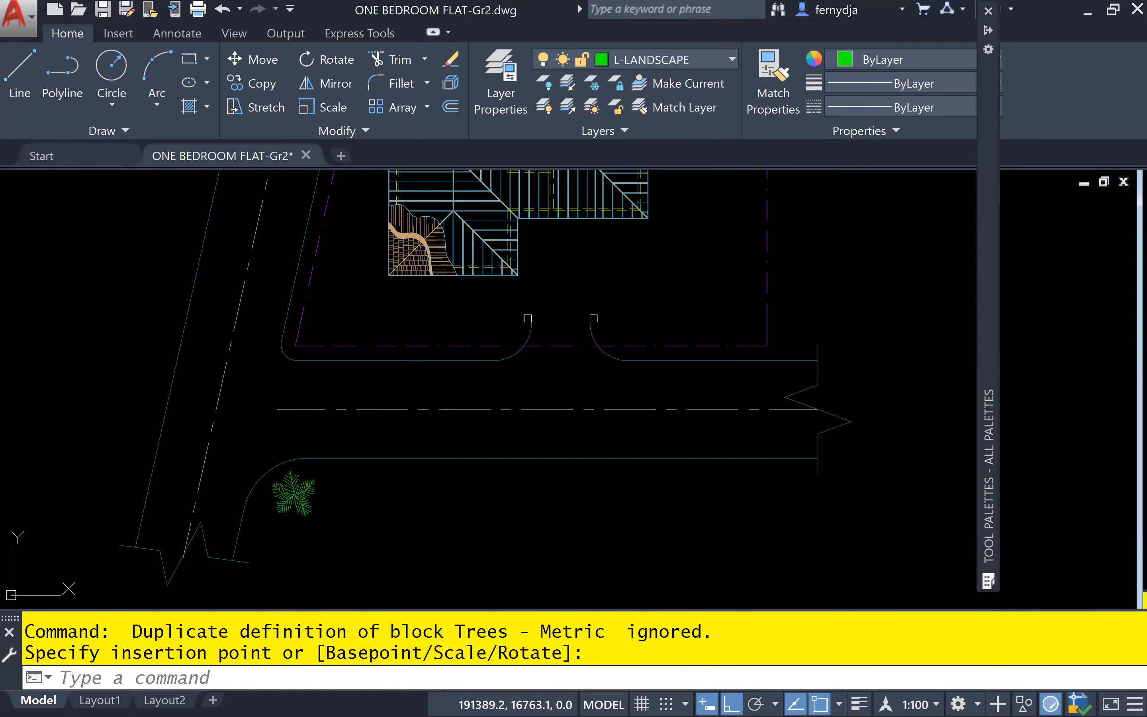
pyautogui.moveTo(648, 182); pyautogui.dragTo(682, 294, button='middle')
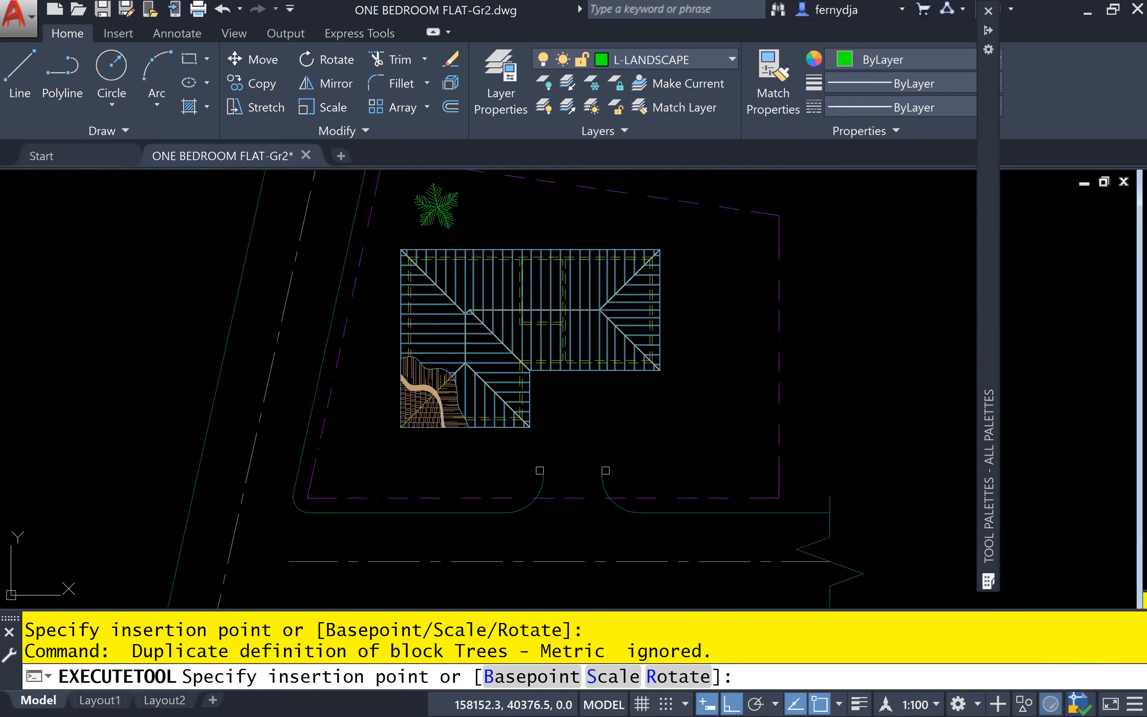
pyautogui.click(437, 207)
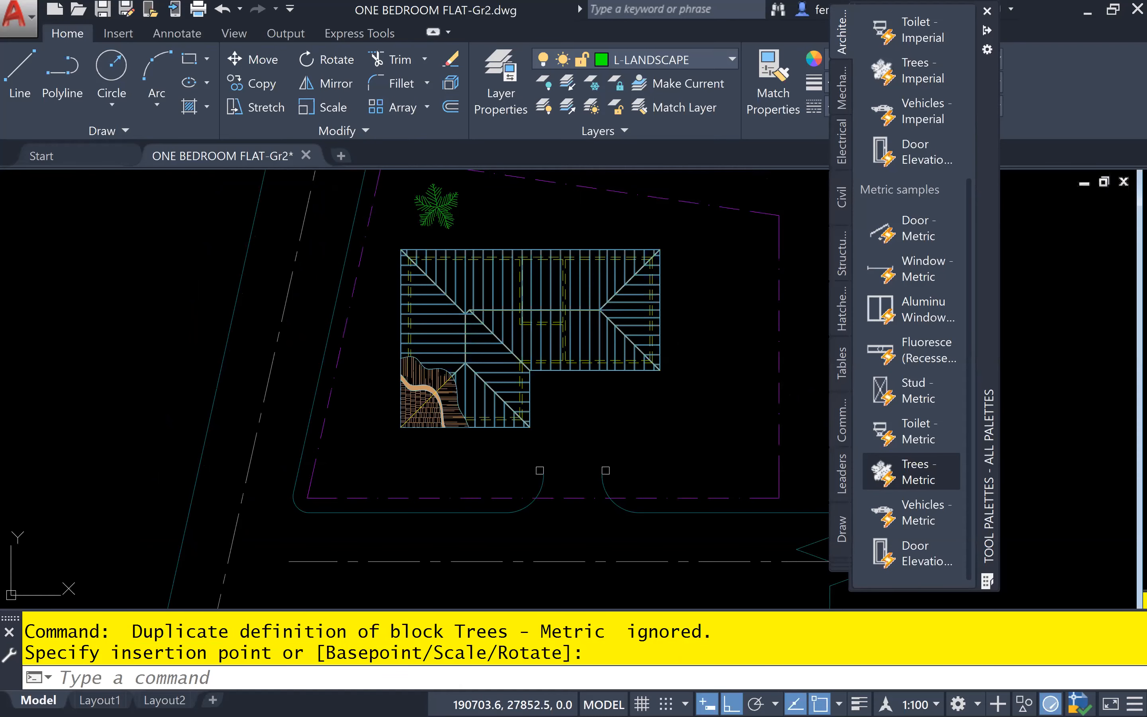
# Insert a Trees - Metric block between the roof and the east boundary, and set its type to Type 2 Evergreen (Plan)
pyautogui.click(910, 472)
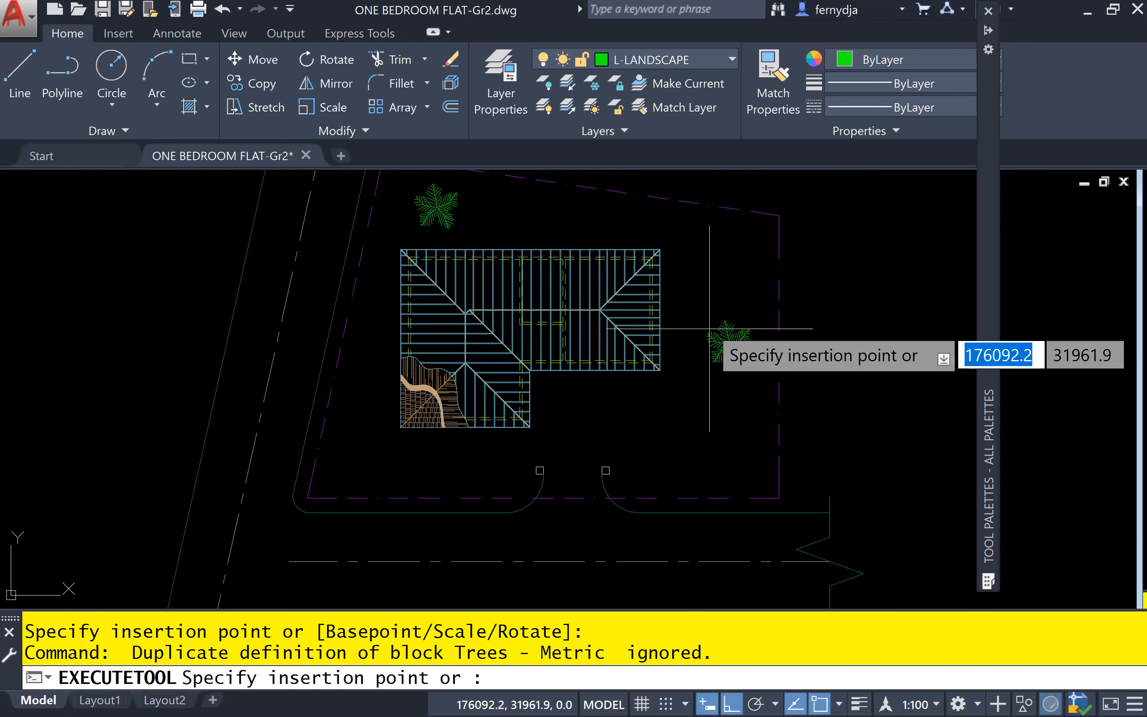
pyautogui.click(716, 316)
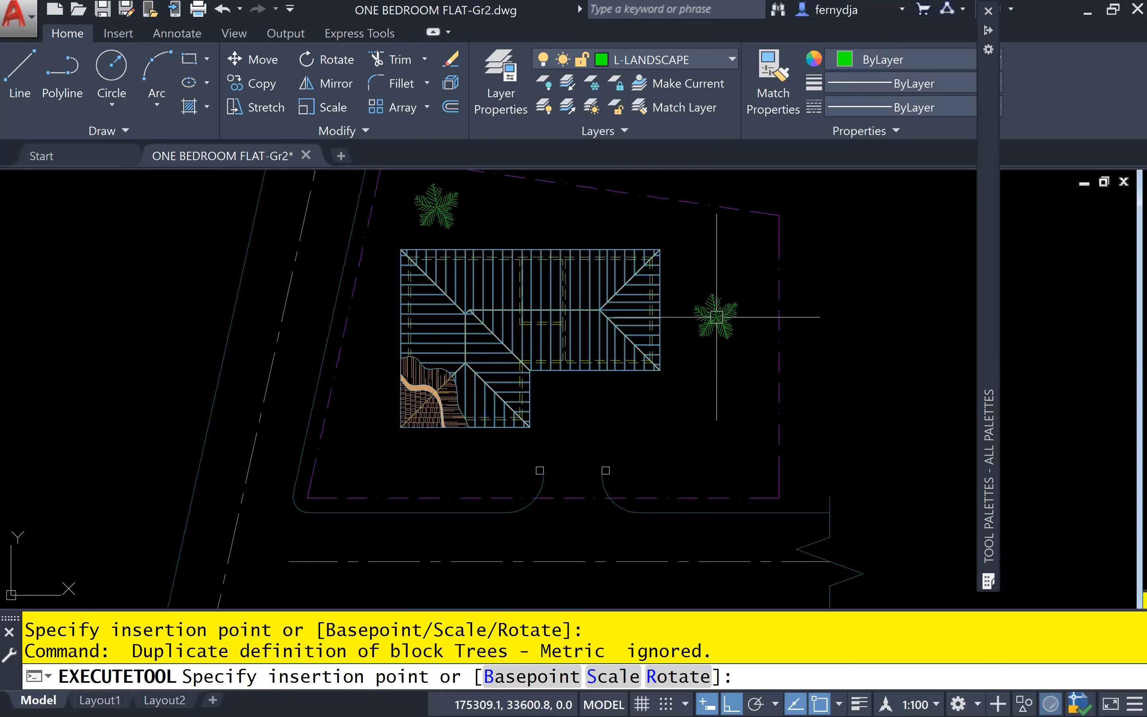
pyautogui.click(728, 334)
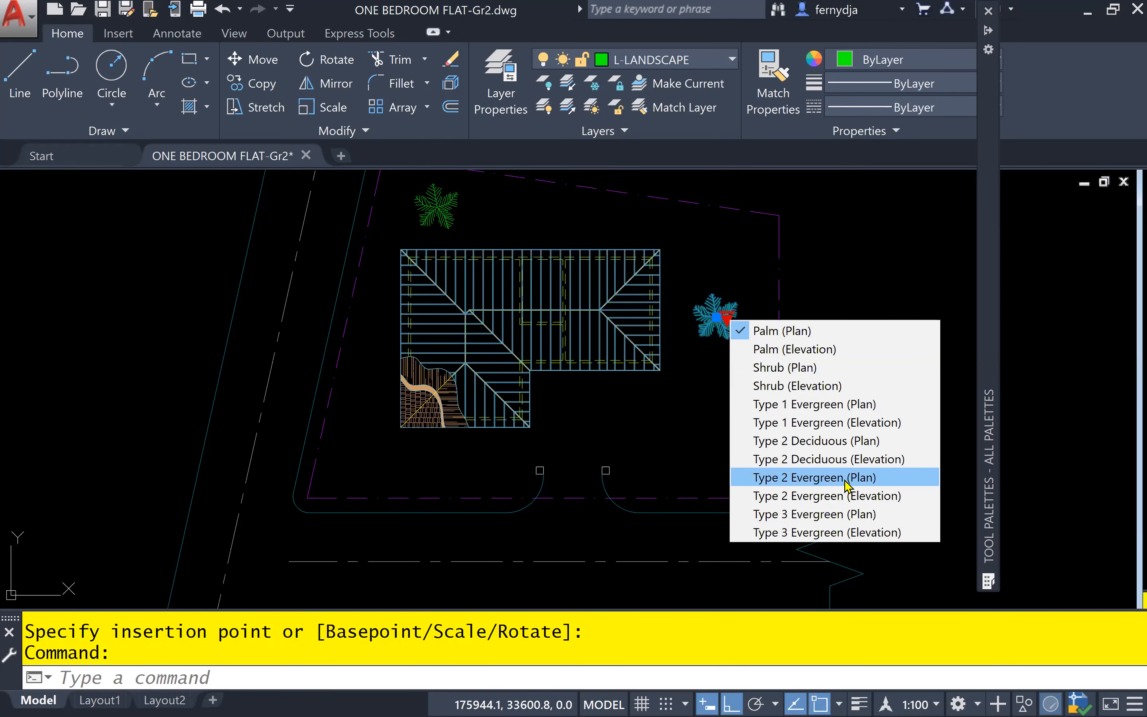
pyautogui.click(842, 512)
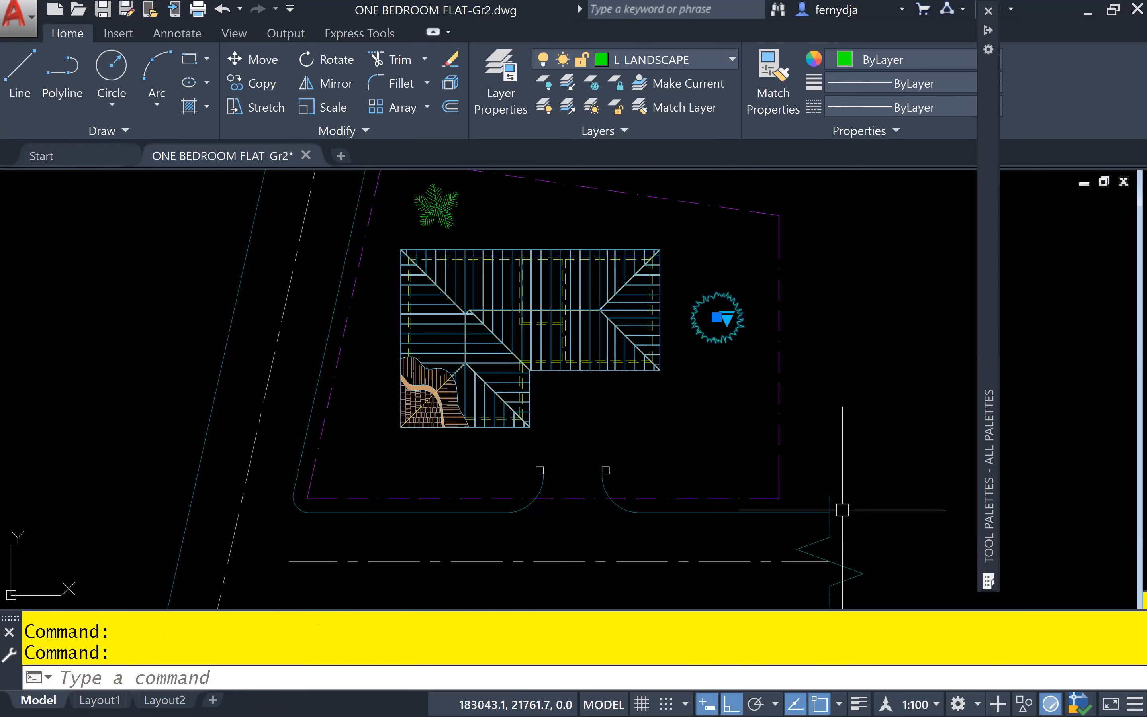
pyautogui.click(729, 322)
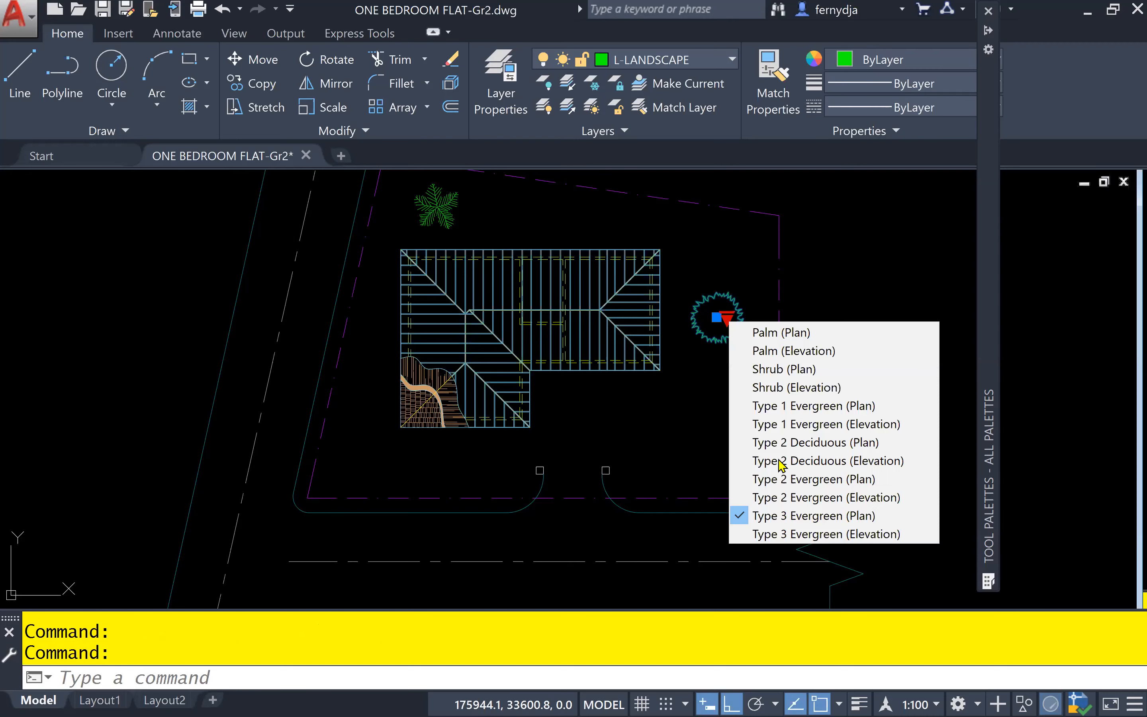
pyautogui.click(852, 480)
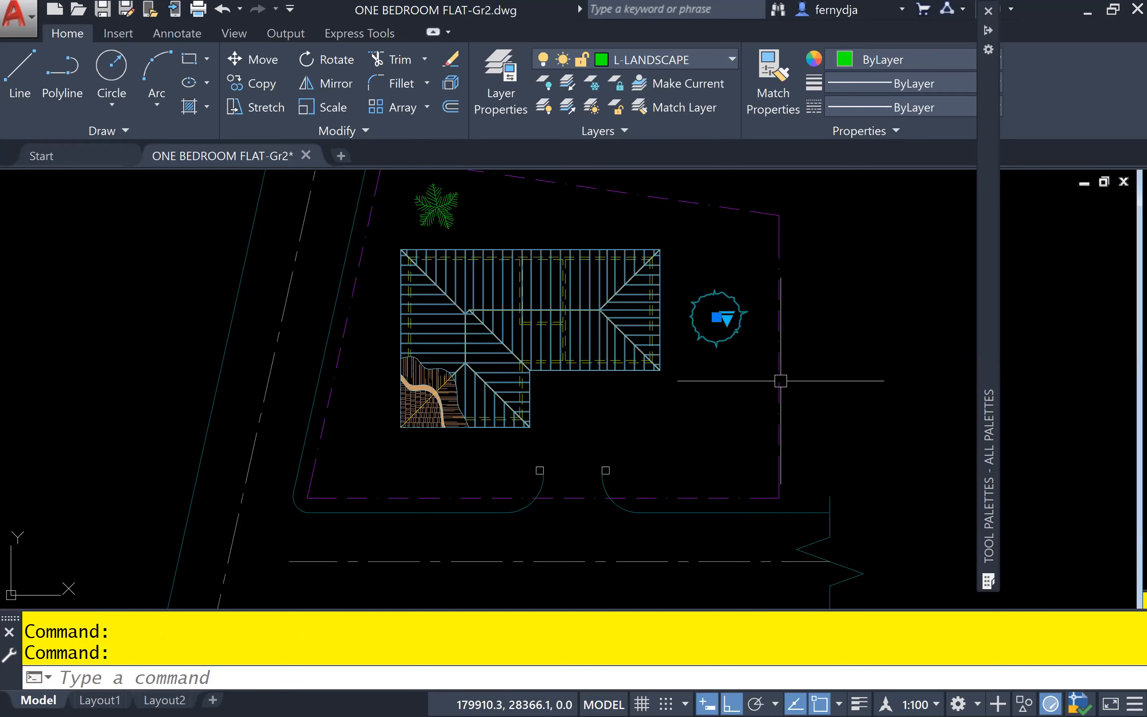
# Move the evergreen tree about 260 south by its insertion grip with Ortho on, and clear the selection
pyautogui.scroll(2, 754, 303)
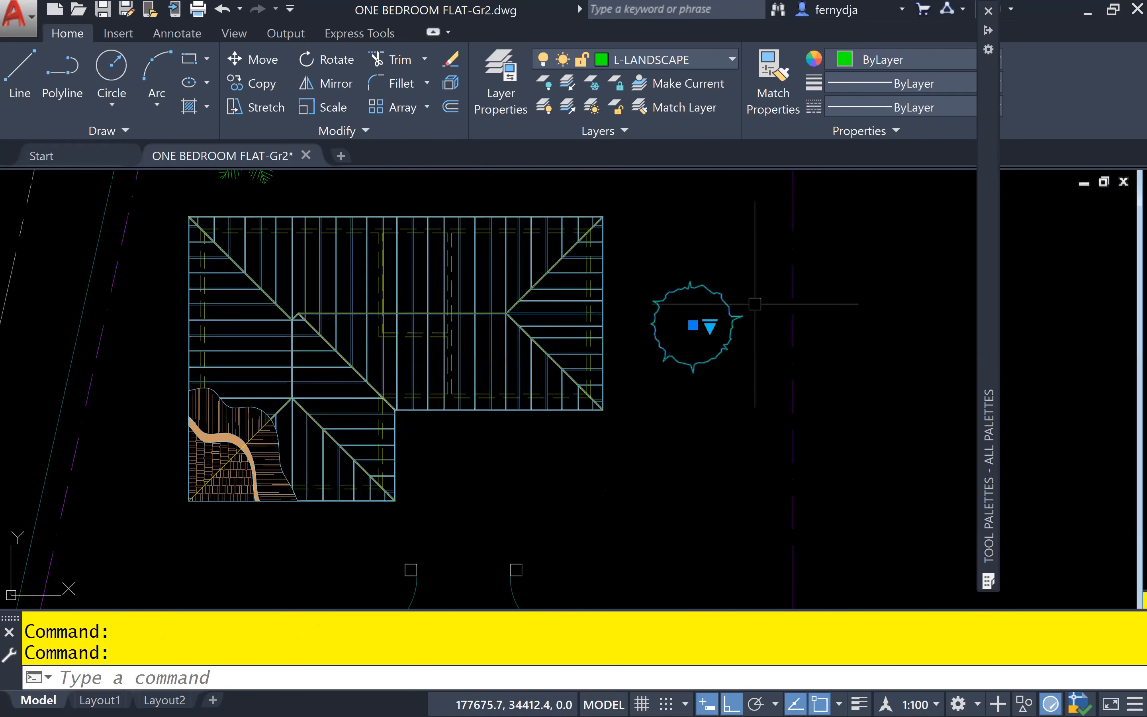
pyautogui.click(692, 326)
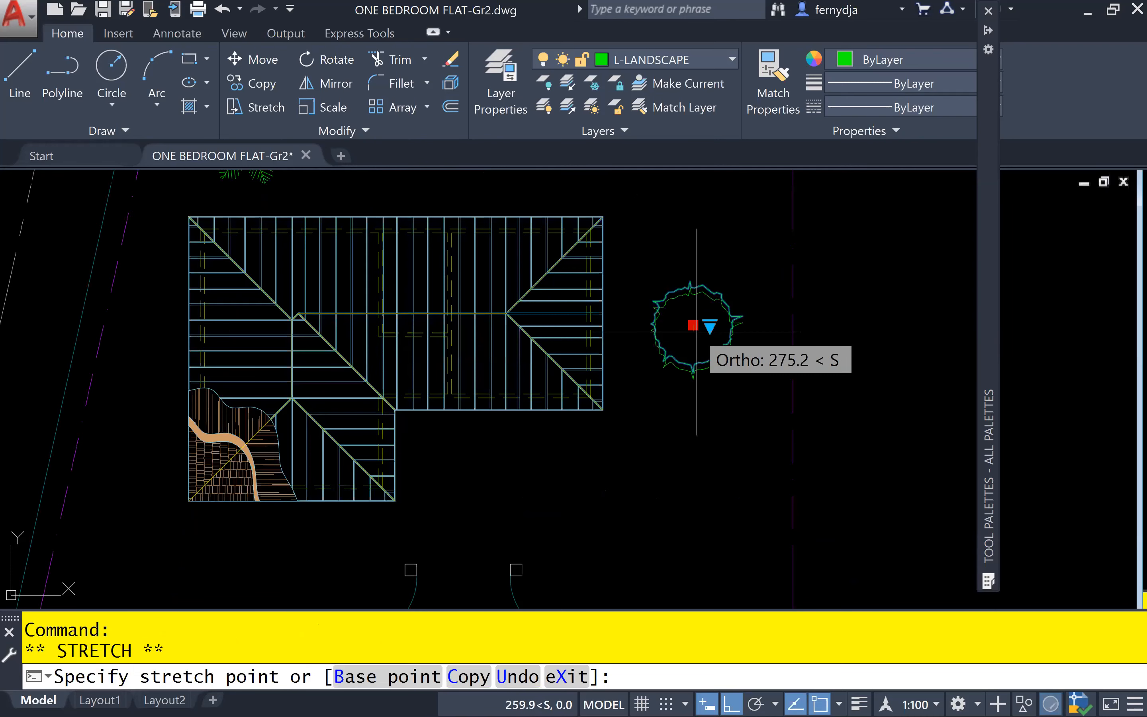
pyautogui.press('Escape')
pyautogui.press('Escape')
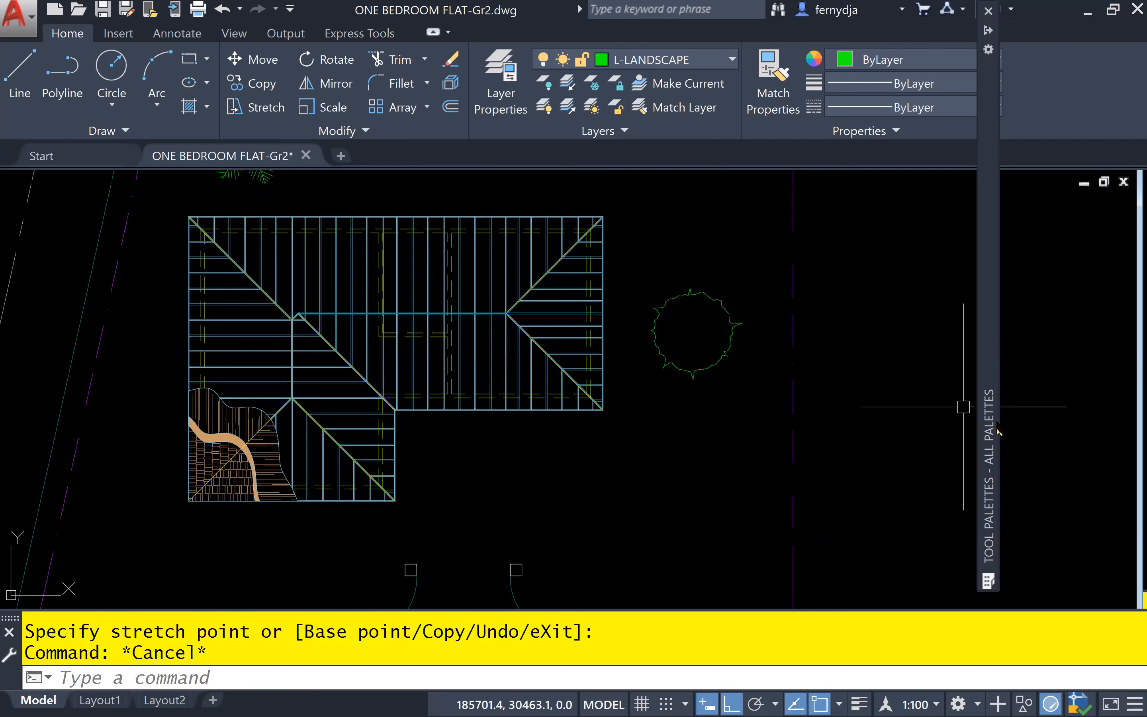
# Insert another Trees - Metric block south of the road, just east of the palm at the junction corner
pyautogui.moveTo(997, 431)
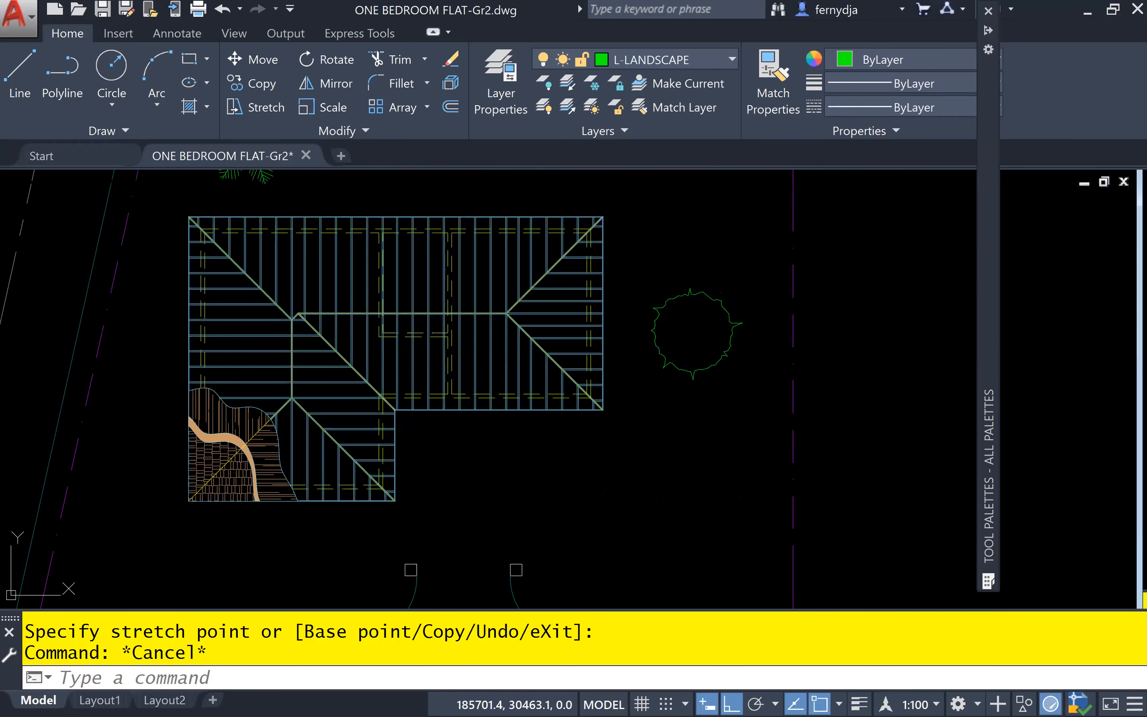
pyautogui.scroll(-2, 587, 518)
pyautogui.moveTo(588, 518); pyautogui.dragTo(628, 345, button='middle')
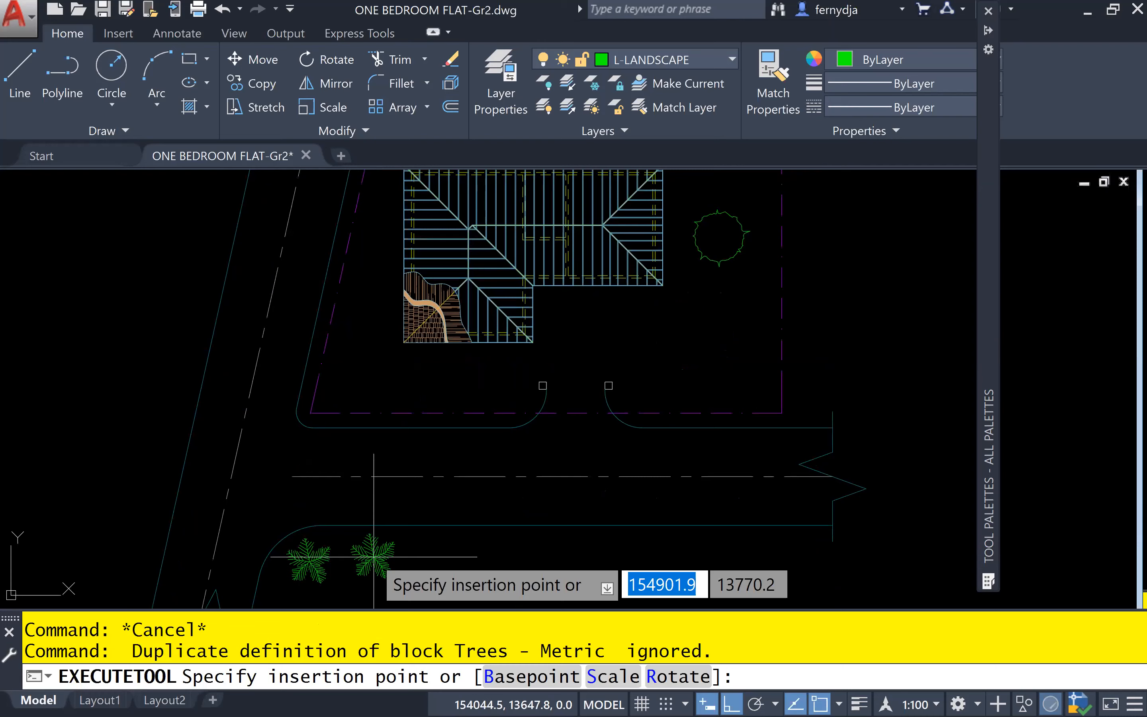
pyautogui.click(369, 564)
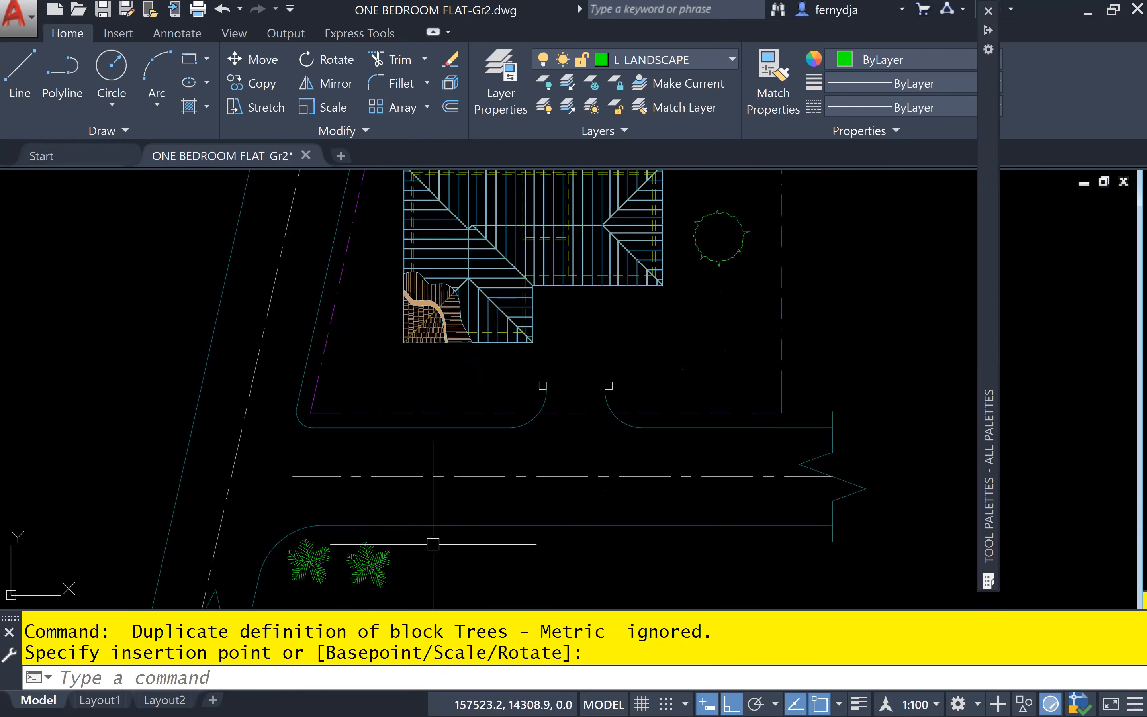
# Set the tree east of the roadside palm to Type 2 Deciduous (Plan), and clear the selection
pyautogui.click(389, 550)
pyautogui.click(379, 566)
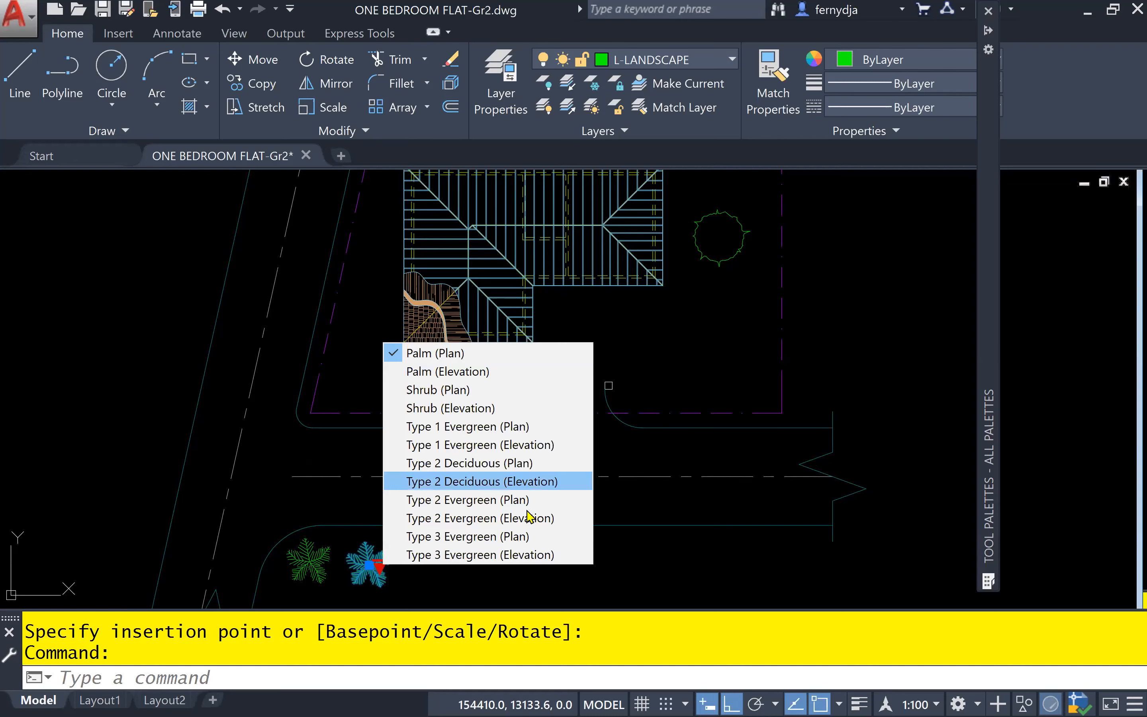
pyautogui.click(535, 463)
pyautogui.moveTo(453, 574); pyautogui.dragTo(537, 478, button='middle')
pyautogui.scroll(2, 536, 478)
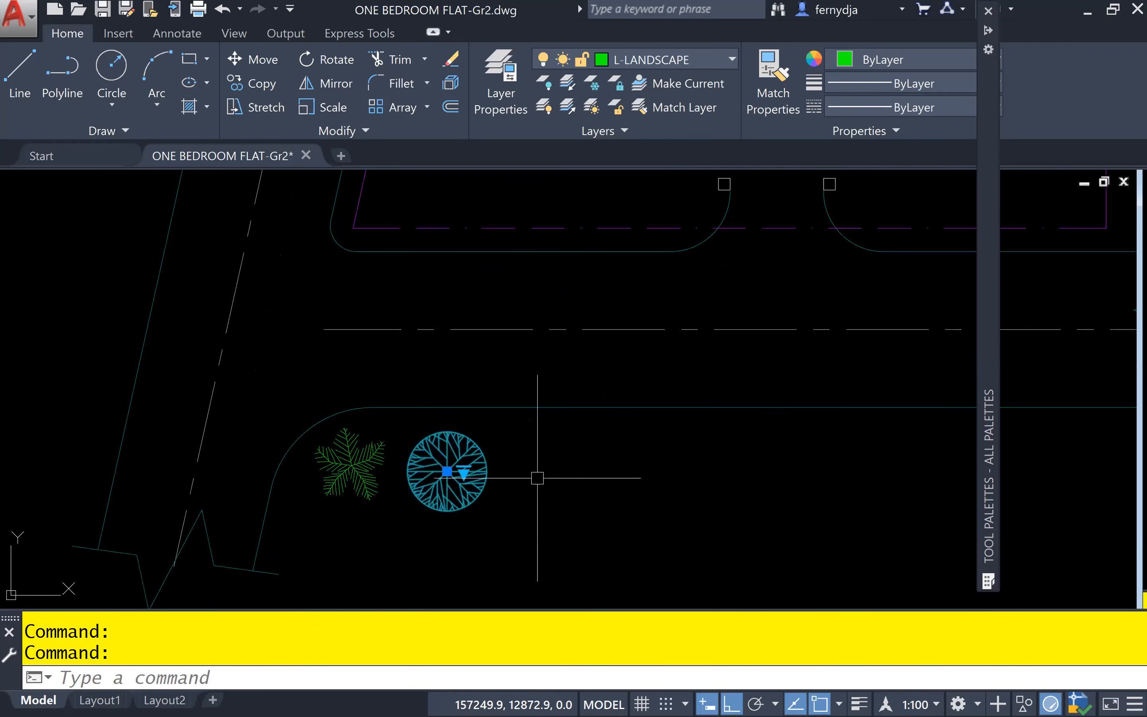
pyautogui.press('Escape')
pyautogui.moveTo(593, 321); pyautogui.dragTo(597, 384, button='middle')
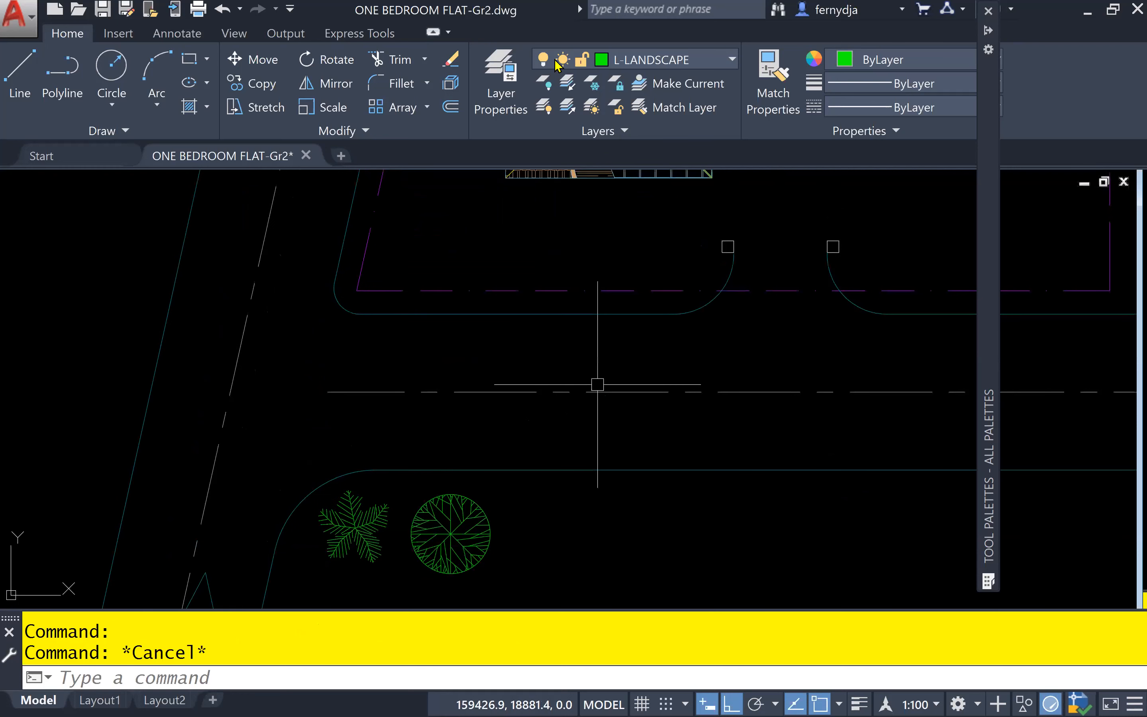
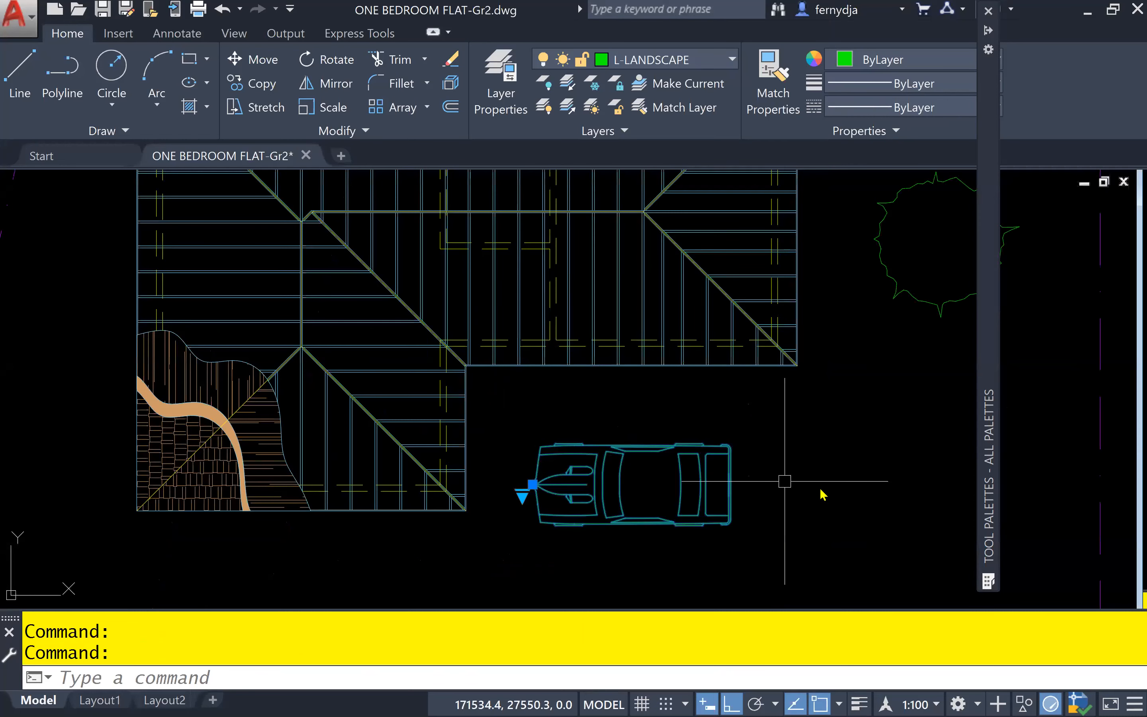
# Rotate the car block about its front insertion point, with Ortho off, so its nose points roughly north-northeast away from the gate
pyautogui.write('ro')
pyautogui.press('Return')
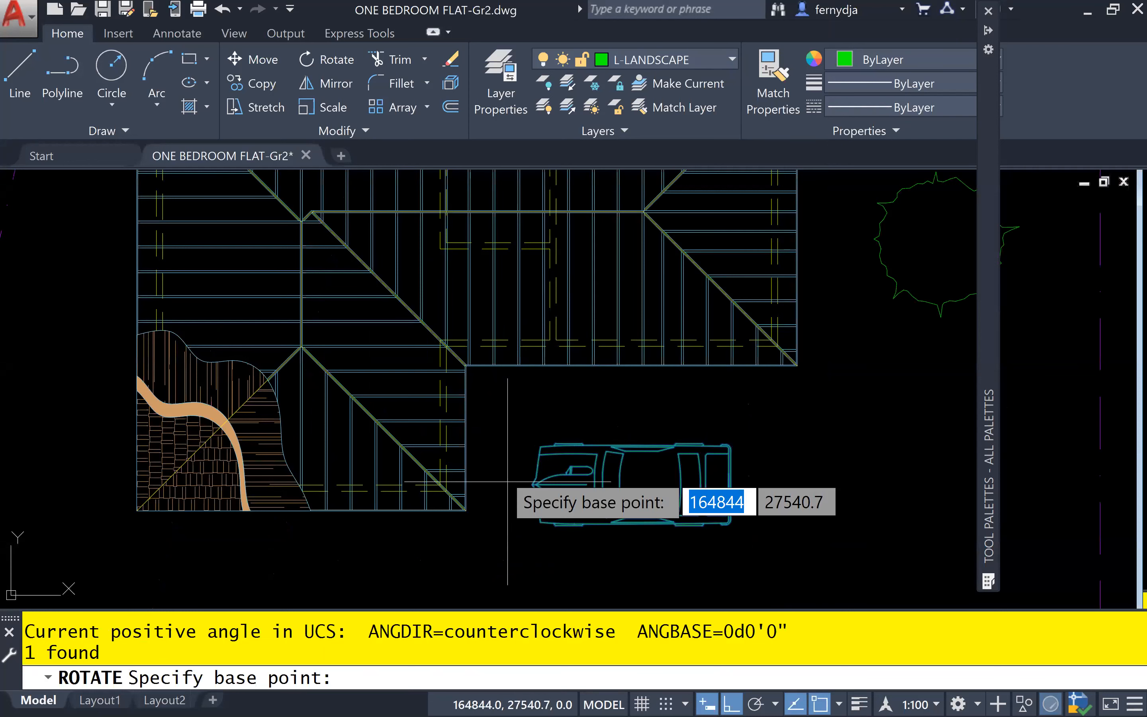
pyautogui.click(531, 483)
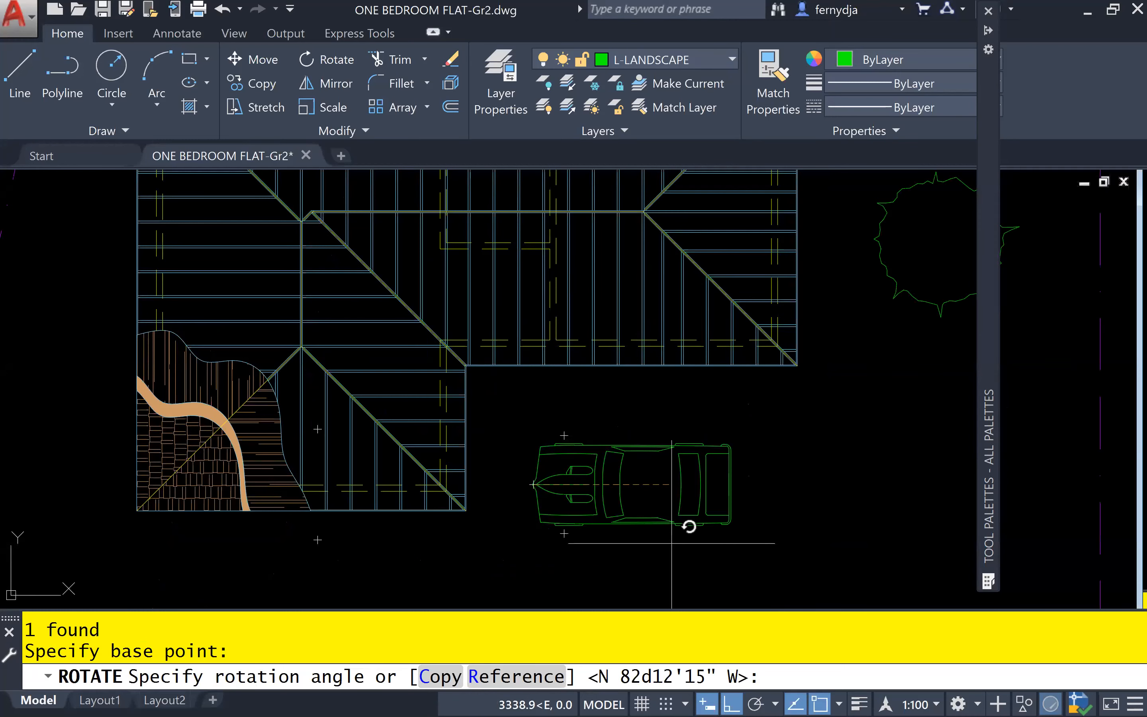
pyautogui.press('F8')
pyautogui.moveTo(650, 528); pyautogui.dragTo(467, 463, button='middle')
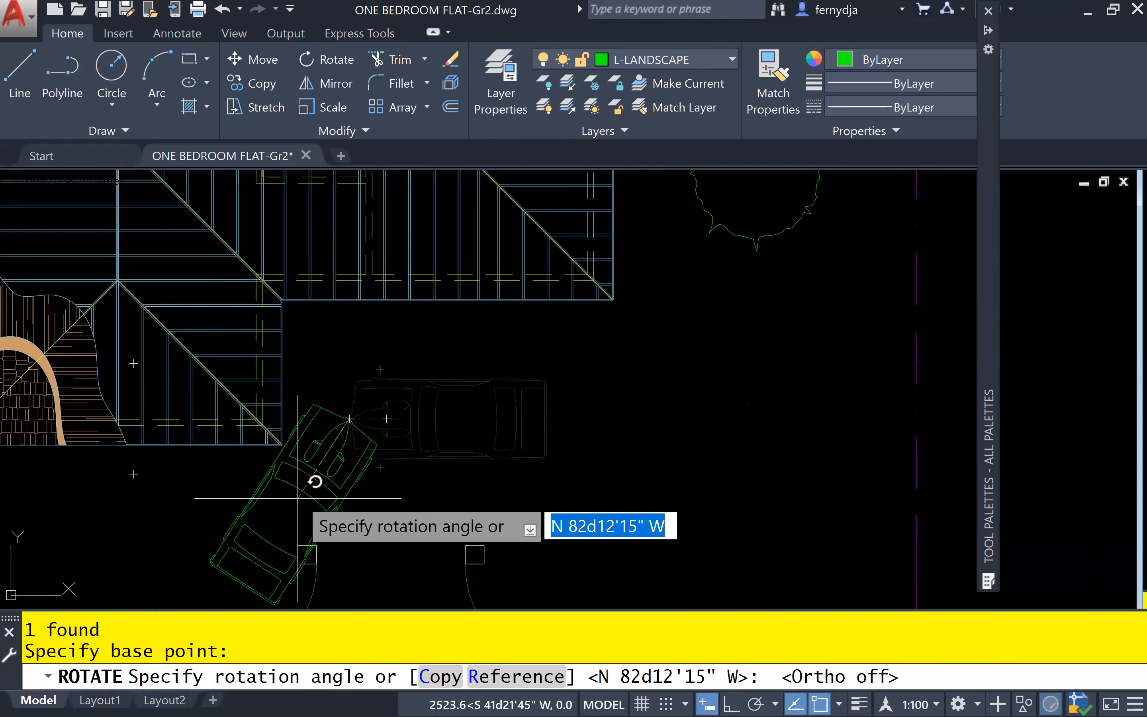
pyautogui.click(316, 495)
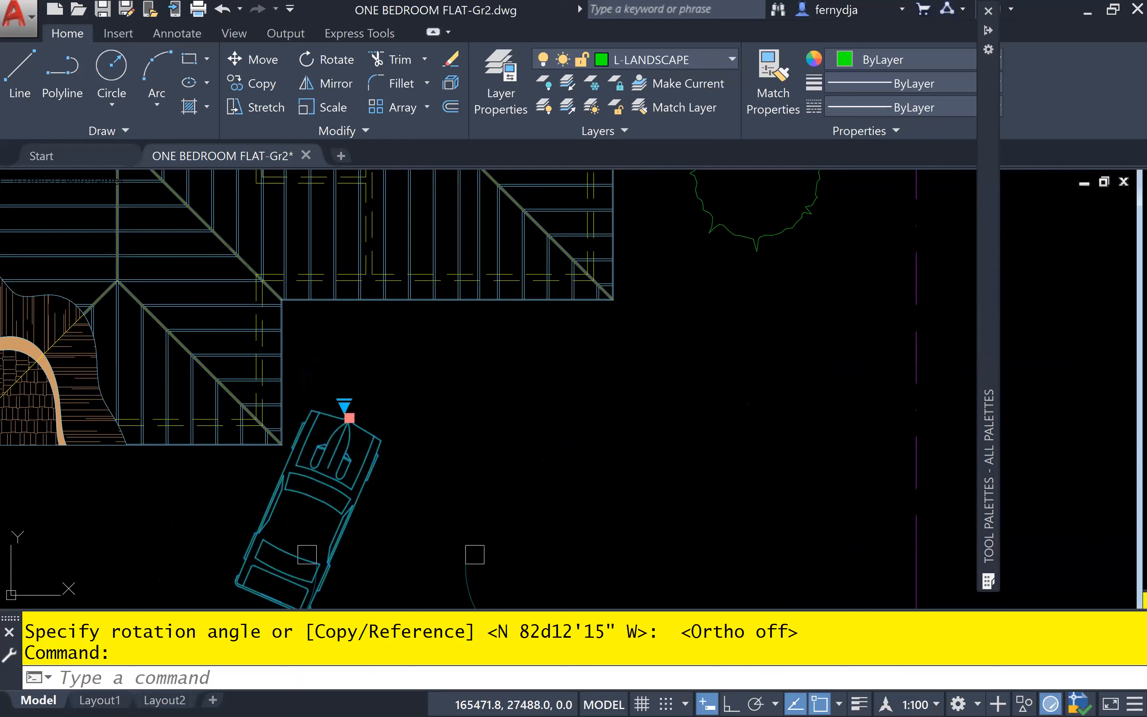
# Move the car by its insertion grip into the yard between the gate columns and the roof, and clear the selection
pyautogui.click(349, 417)
pyautogui.click(462, 358)
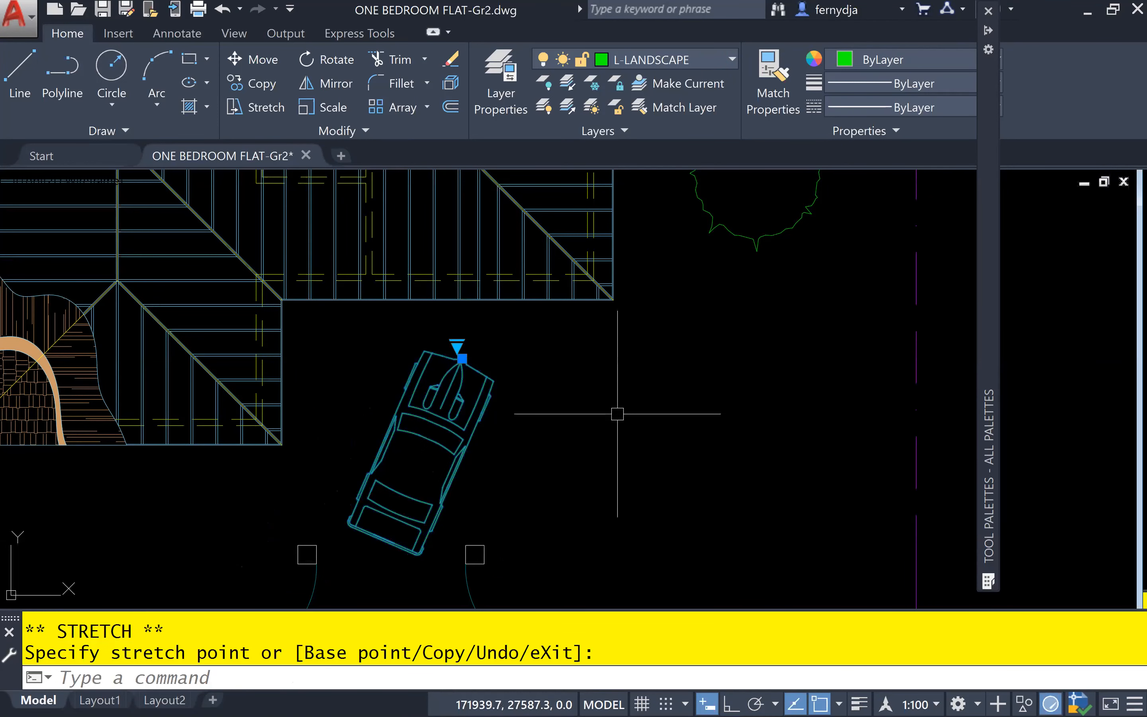
pyautogui.press('Escape')
# Insert a North Arrow - Metric block outside the northeast corner of the site boundary
pyautogui.scroll(-2, 576, 434)
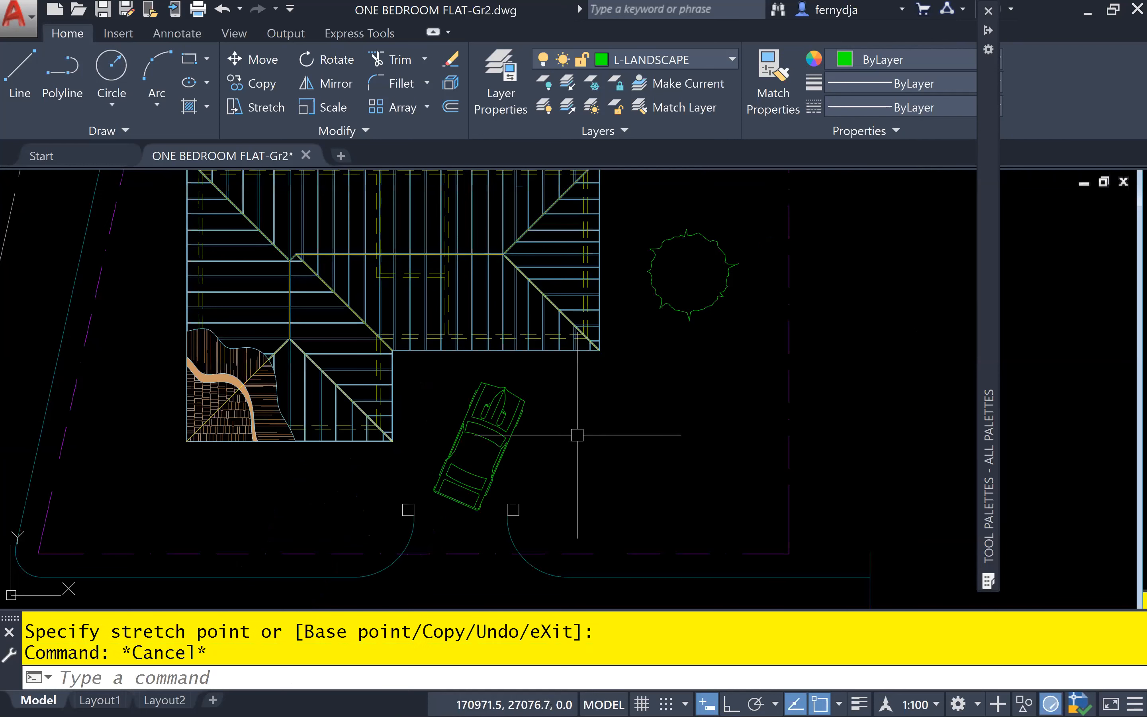
pyautogui.moveTo(576, 434); pyautogui.dragTo(676, 465, button='middle')
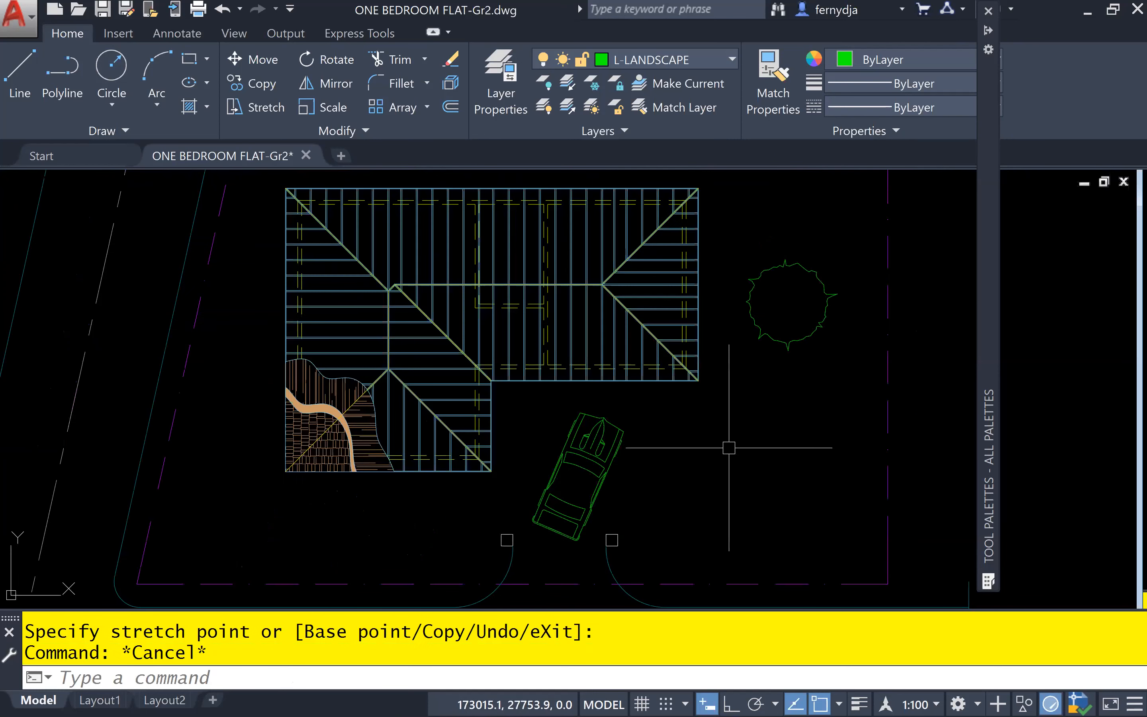
pyautogui.scroll(-2, 728, 447)
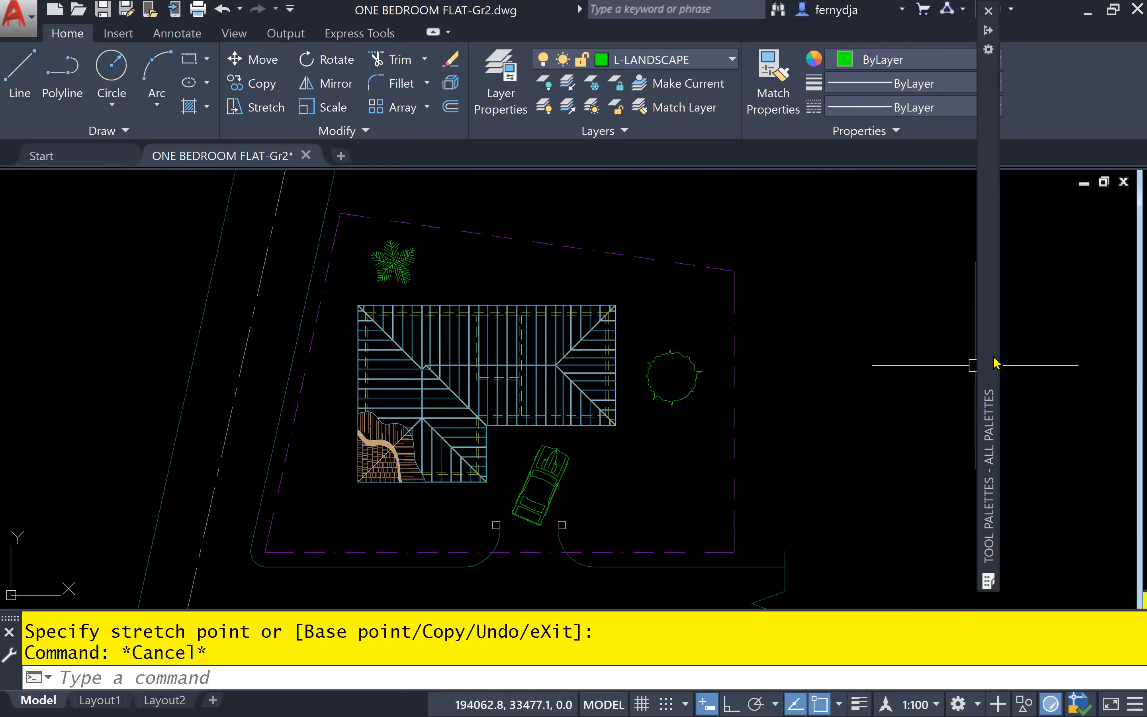
pyautogui.moveTo(989, 366)
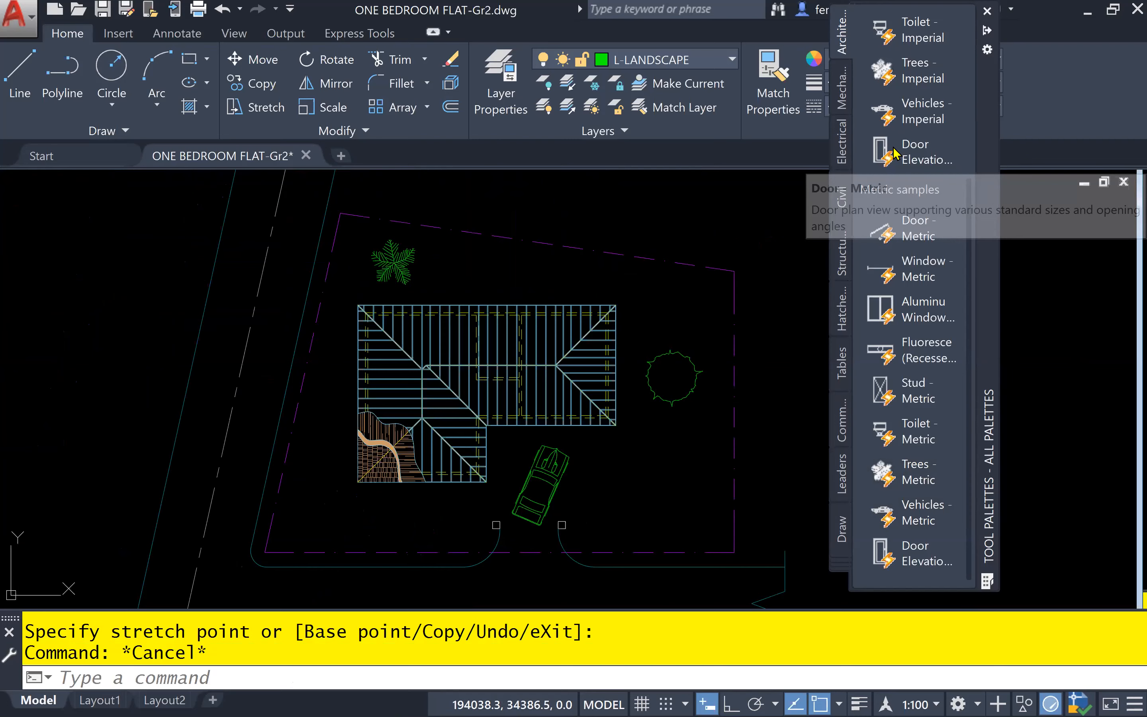
pyautogui.rightClick(845, 255)
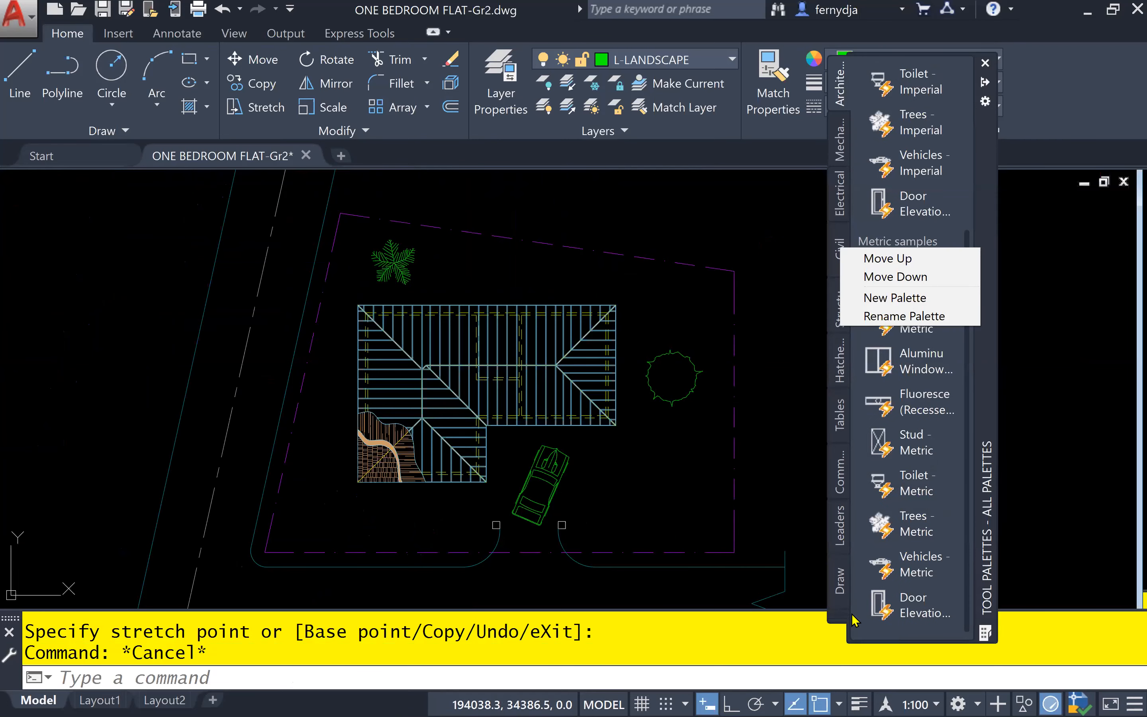
pyautogui.click(841, 609)
pyautogui.click(740, 281)
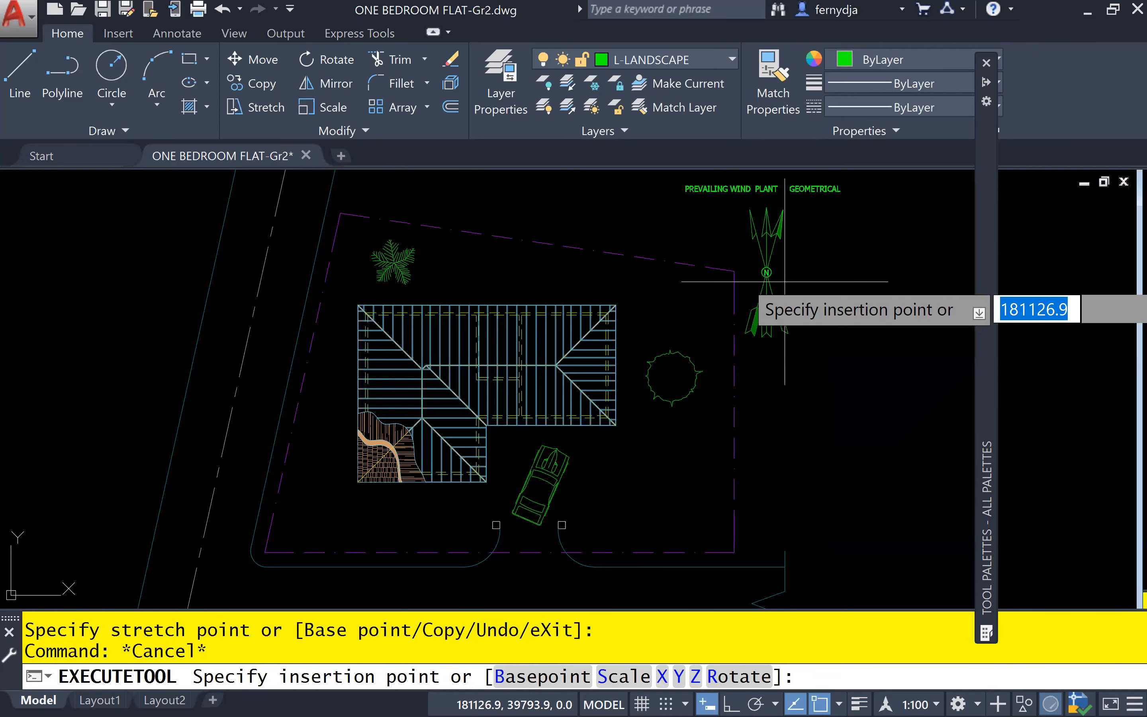
pyautogui.moveTo(784, 281); pyautogui.dragTo(780, 405, button='middle')
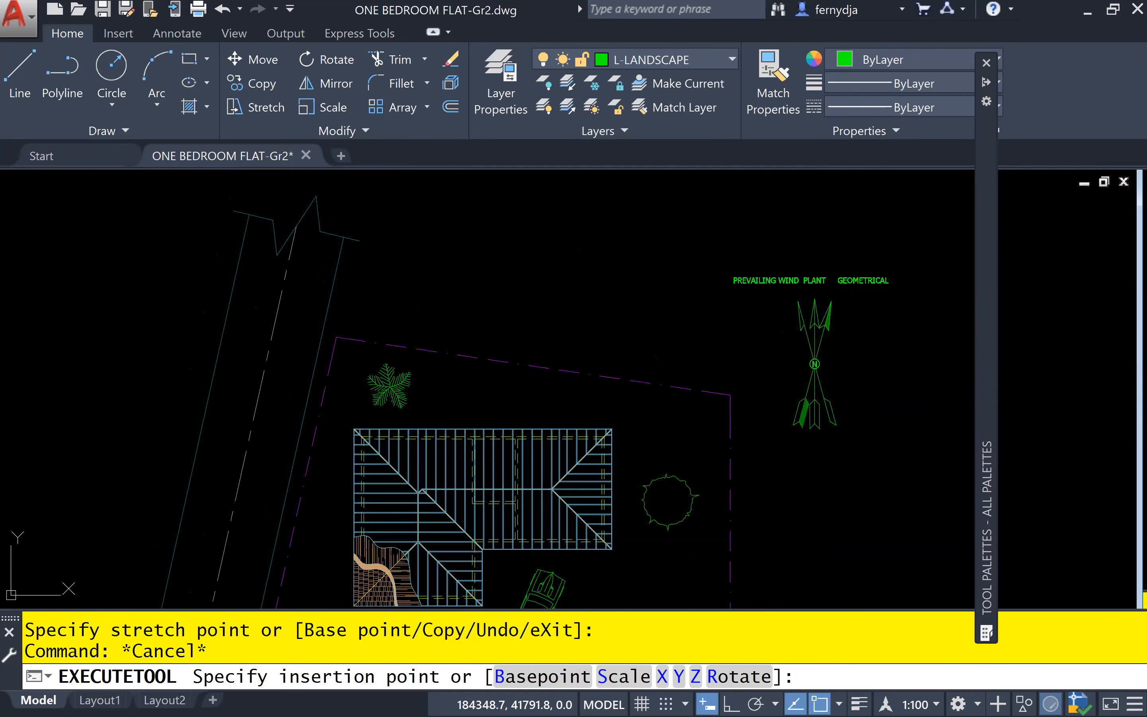
pyautogui.click(863, 297)
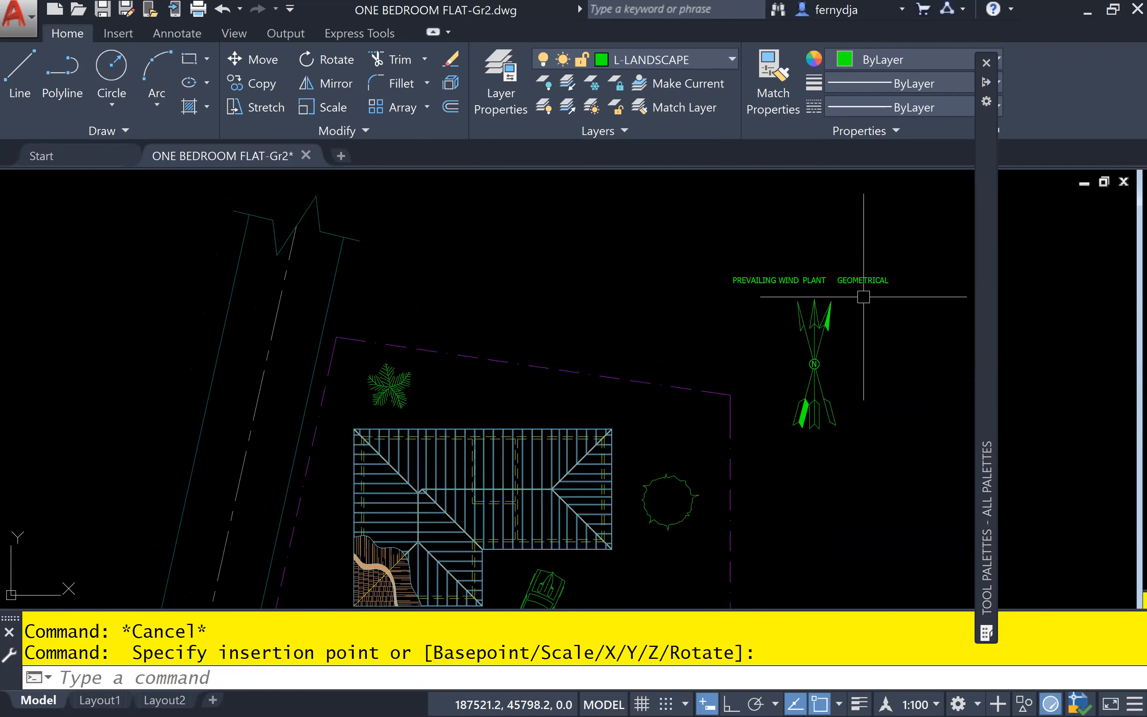
# Rotate the geometrical and prevailing wind arrows of the north arrow block onto its vertical plant arrow, and clear the selection
pyautogui.scroll(4, 852, 310)
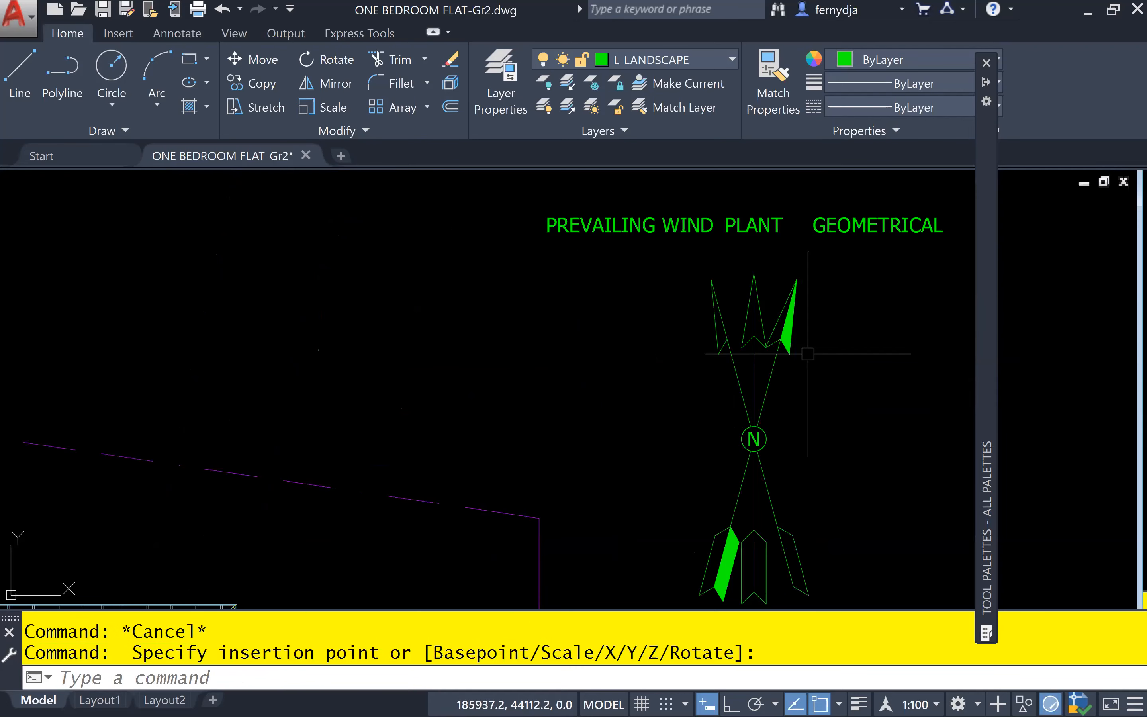
pyautogui.click(775, 365)
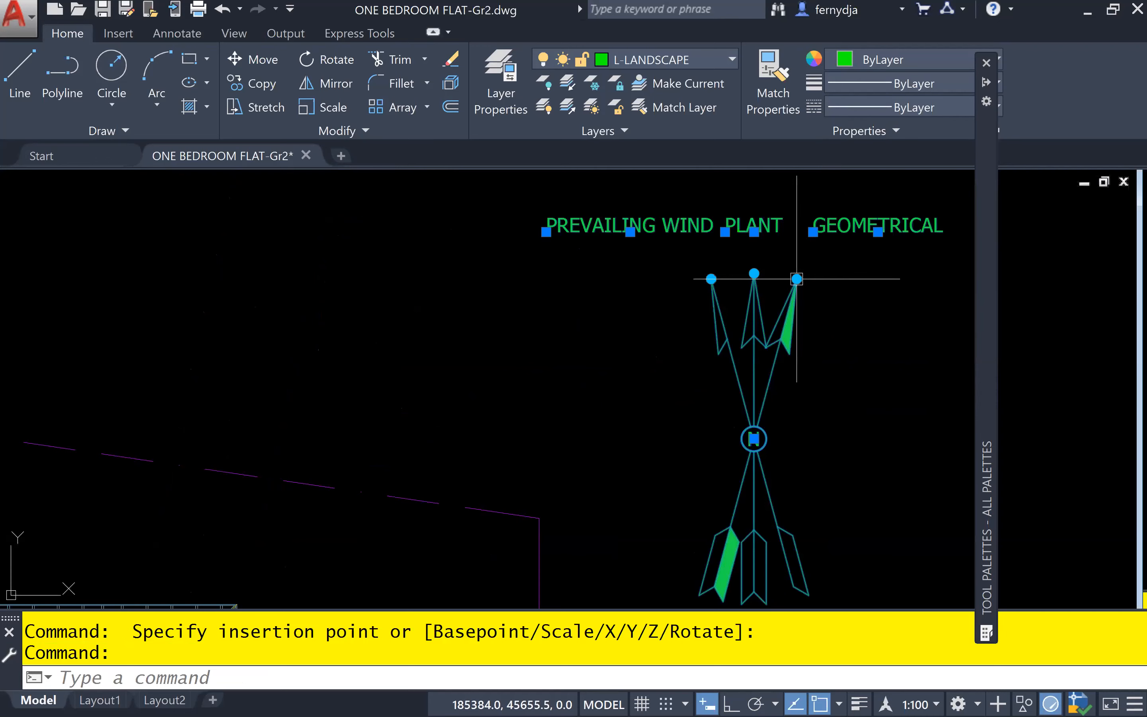
pyautogui.click(796, 278)
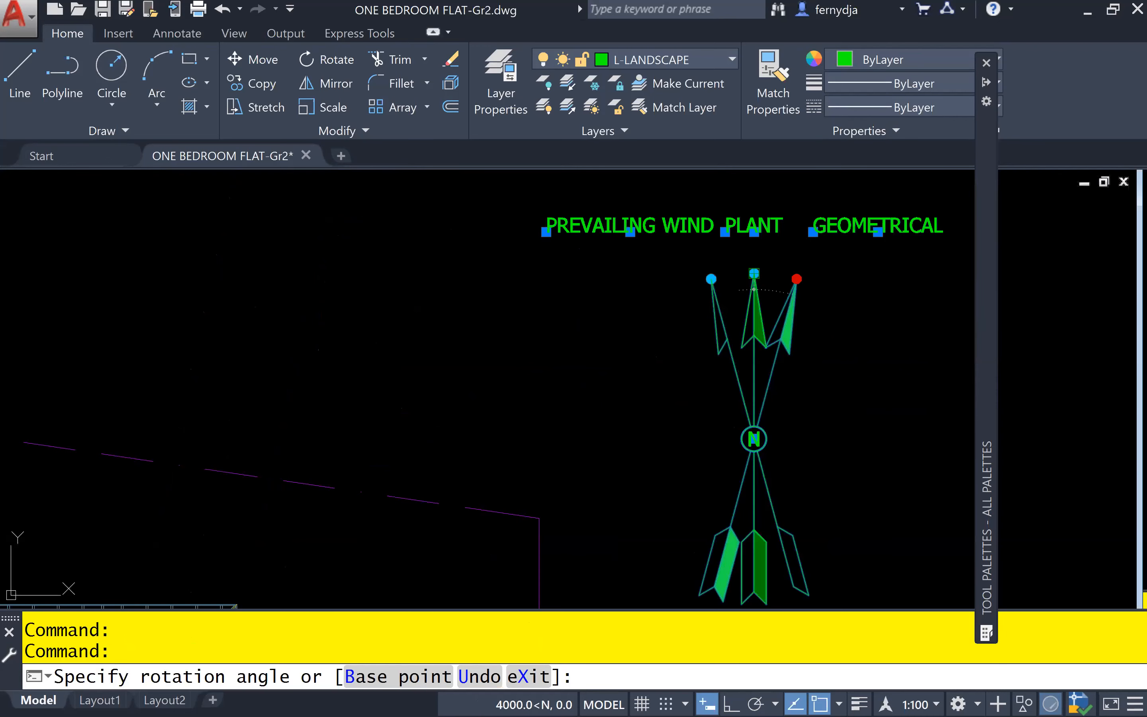
pyautogui.click(713, 273)
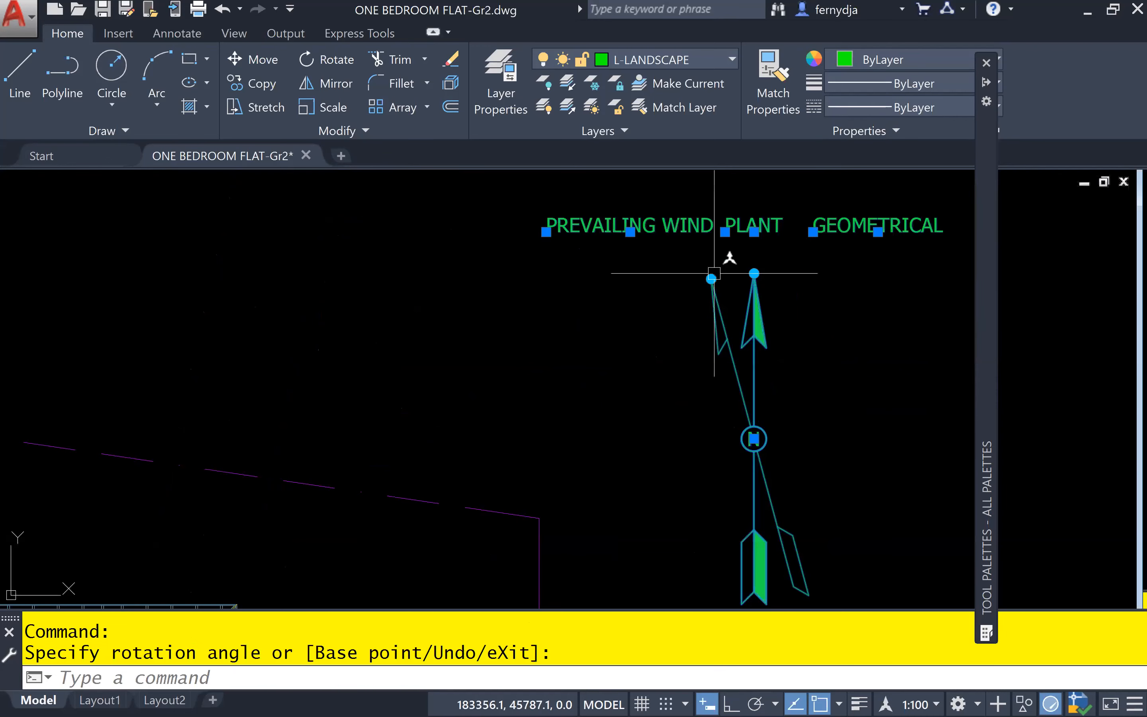
pyautogui.click(710, 279)
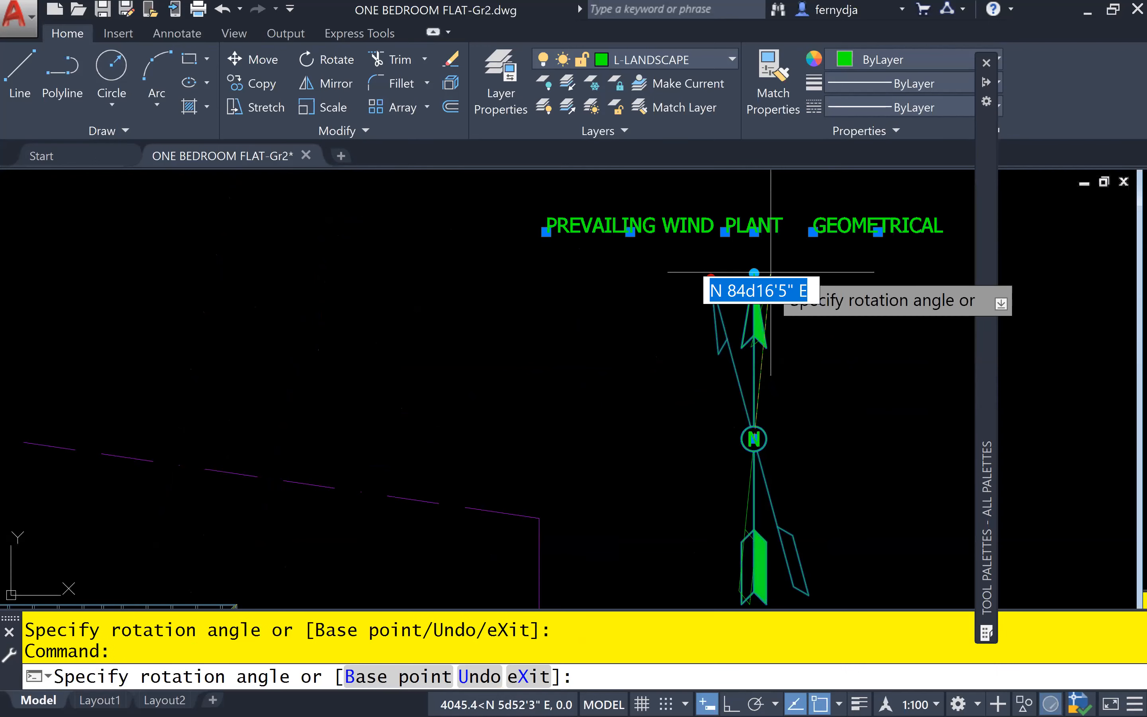
pyautogui.click(754, 273)
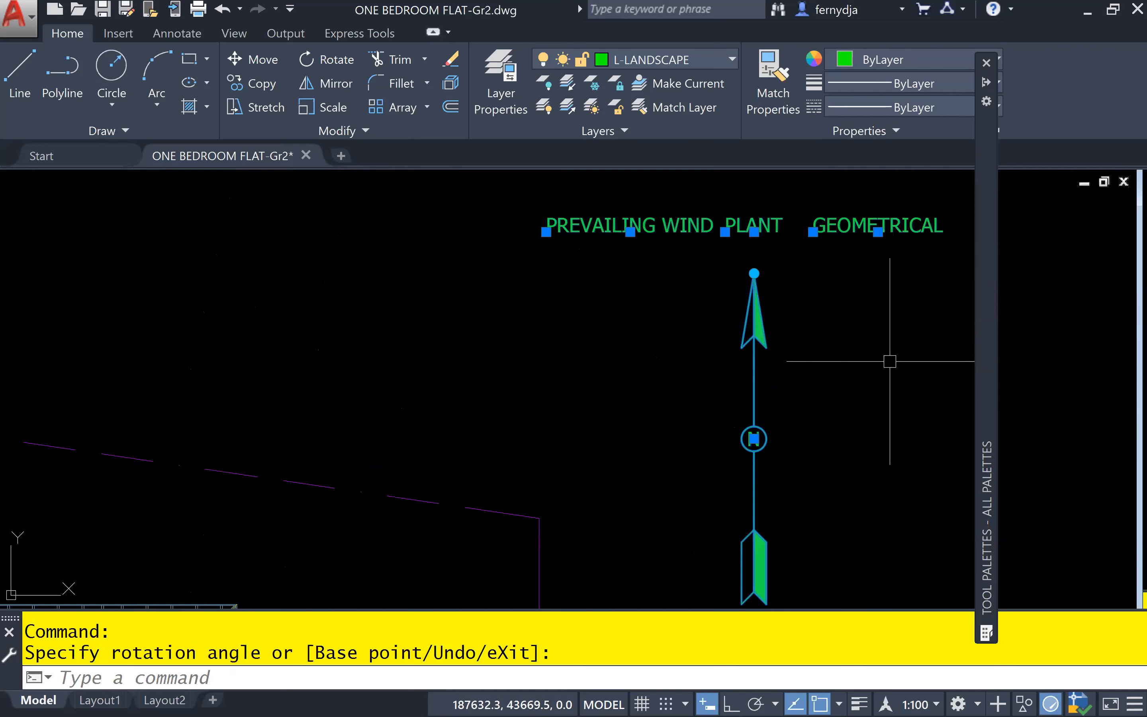
pyautogui.press('Escape')
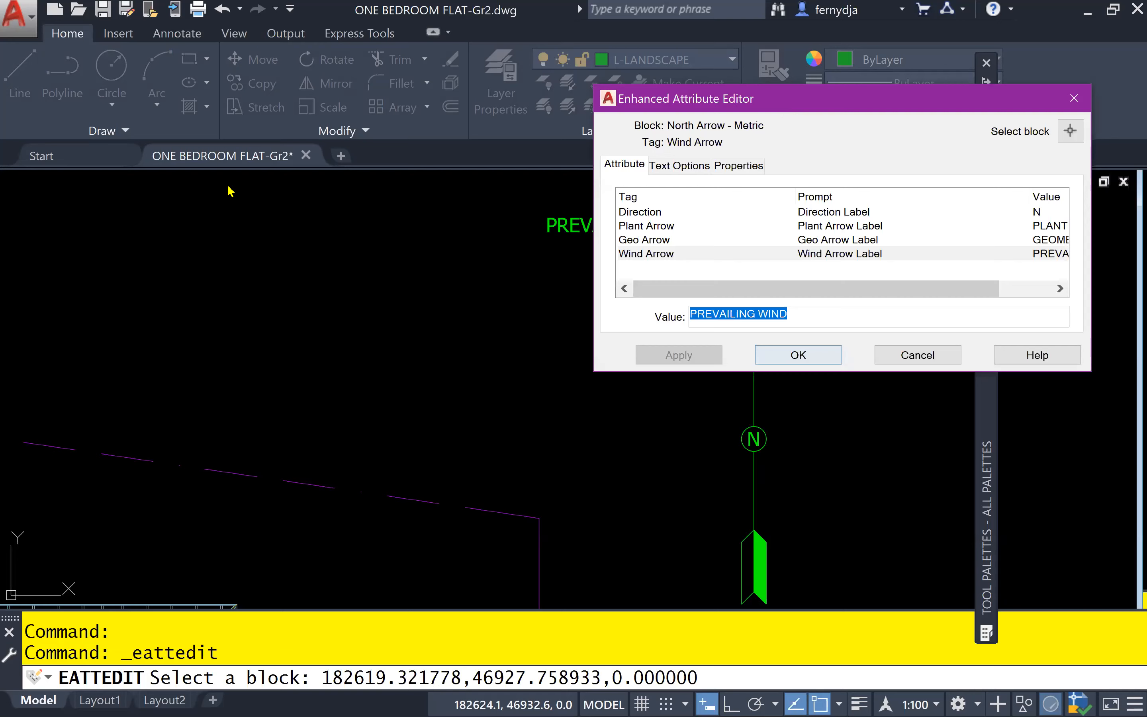
# Blank the Wind Arrow, Geo Arrow and Plant Arrow label values of the north arrow block, check all its attributes, and accept the edits
pyautogui.moveTo(779, 103); pyautogui.dragTo(227, 186)
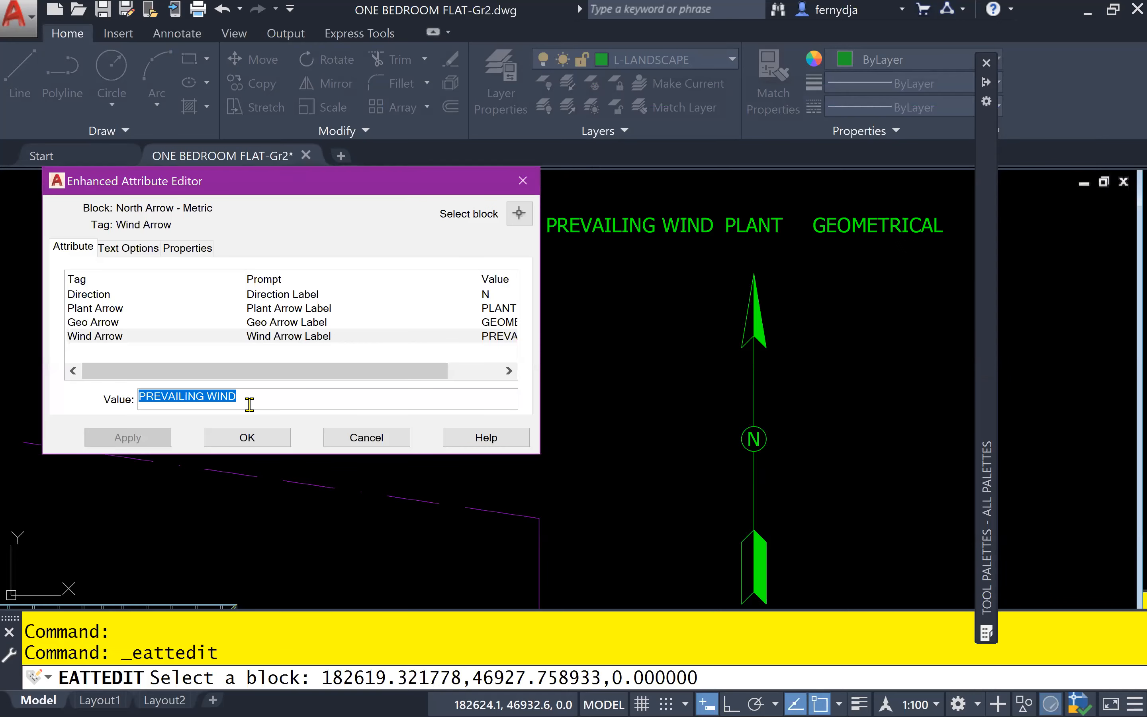
pyautogui.press('Delete')
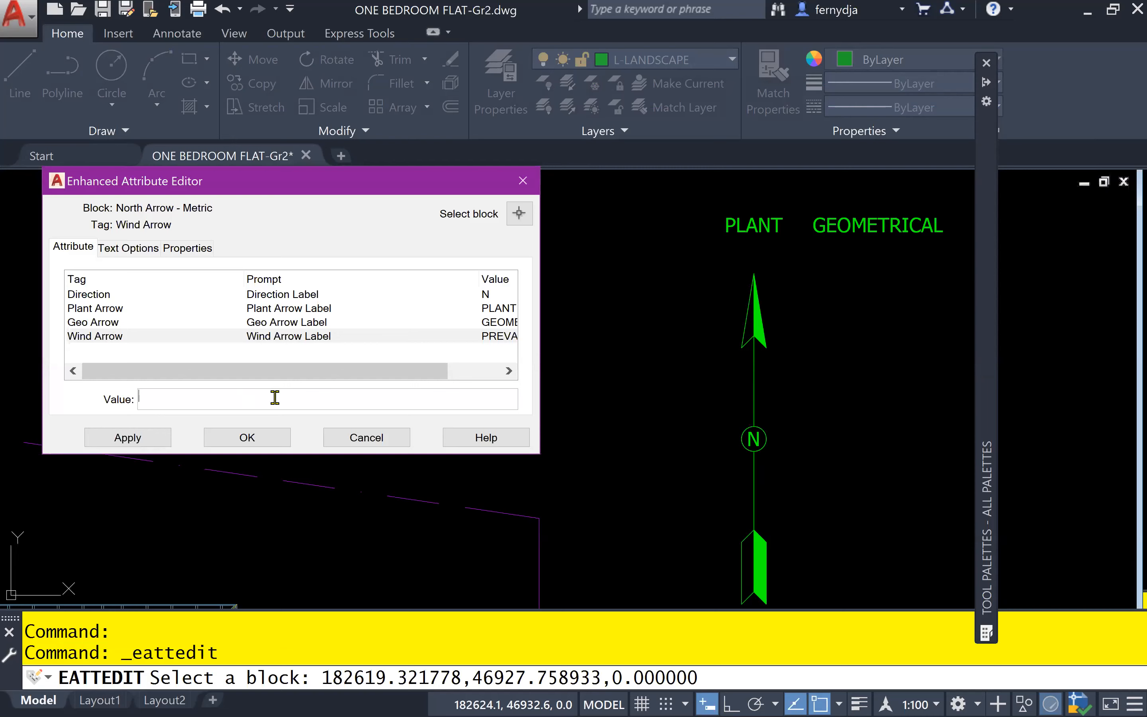
pyautogui.click(116, 323)
pyautogui.moveTo(218, 396); pyautogui.dragTo(71, 396)
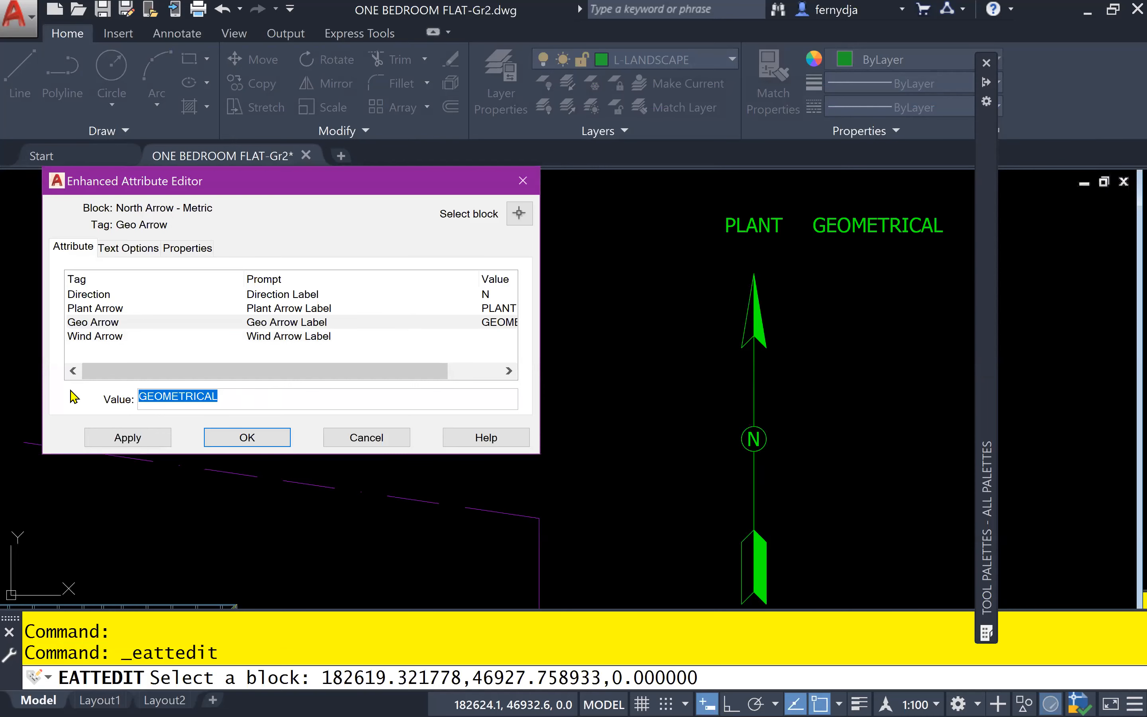
pyautogui.press('Delete')
pyautogui.click(114, 309)
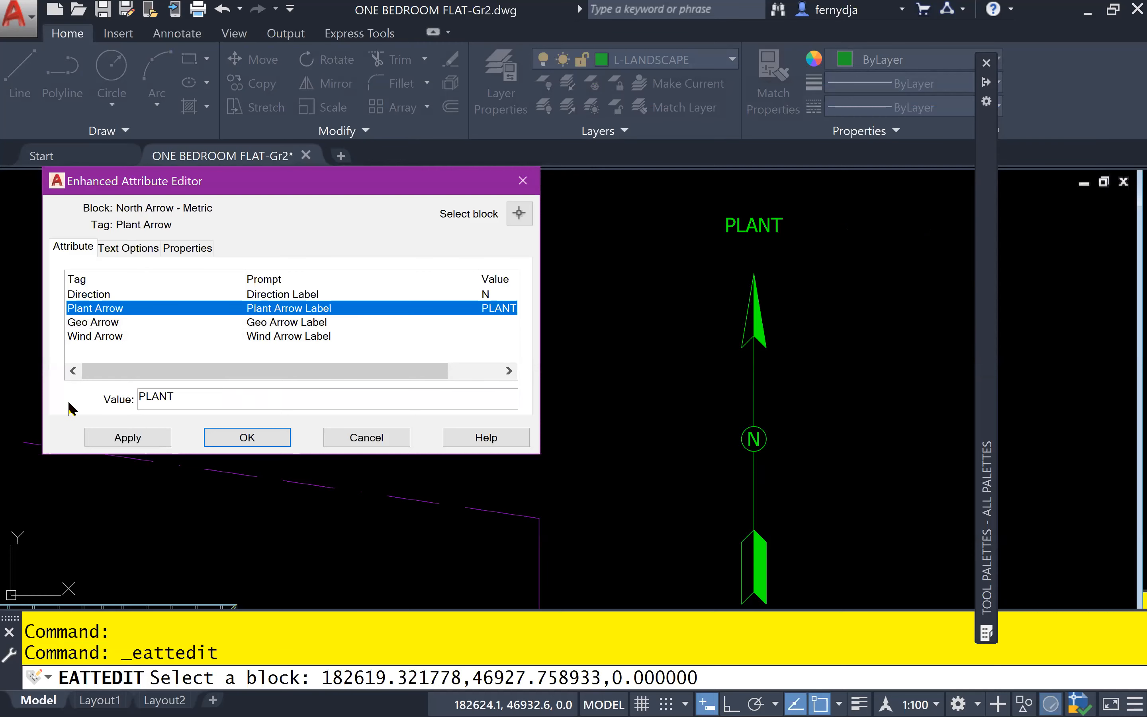
pyautogui.moveTo(182, 399); pyautogui.dragTo(69, 402)
pyautogui.press('Delete')
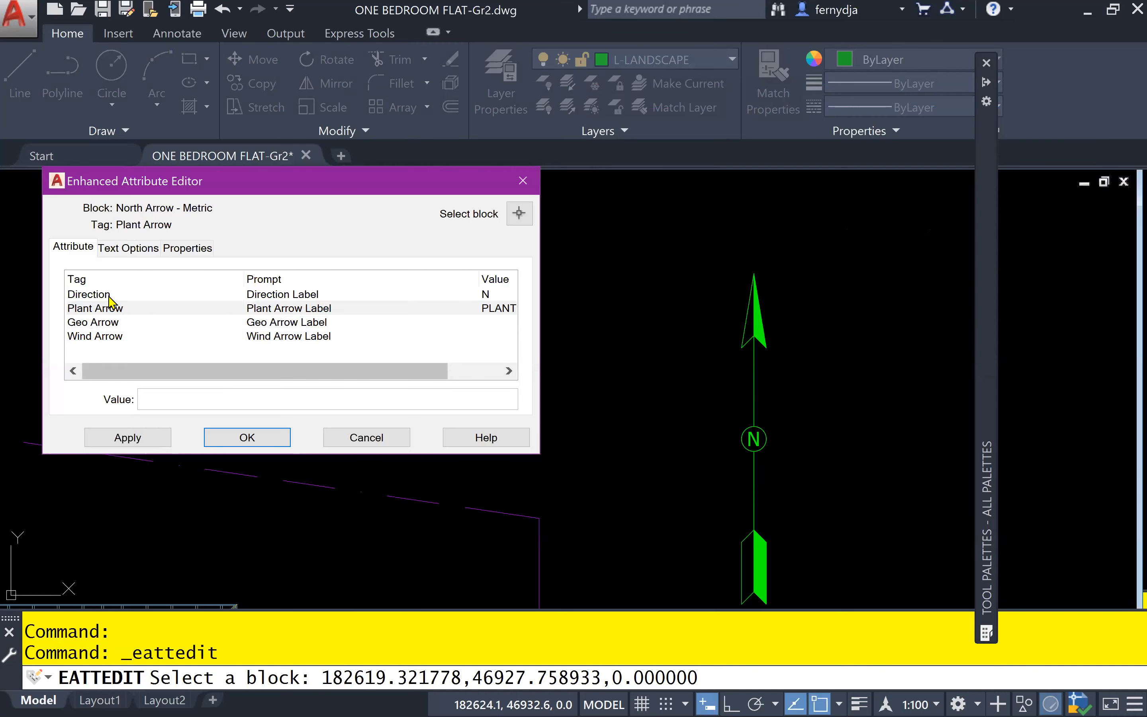
pyautogui.click(111, 296)
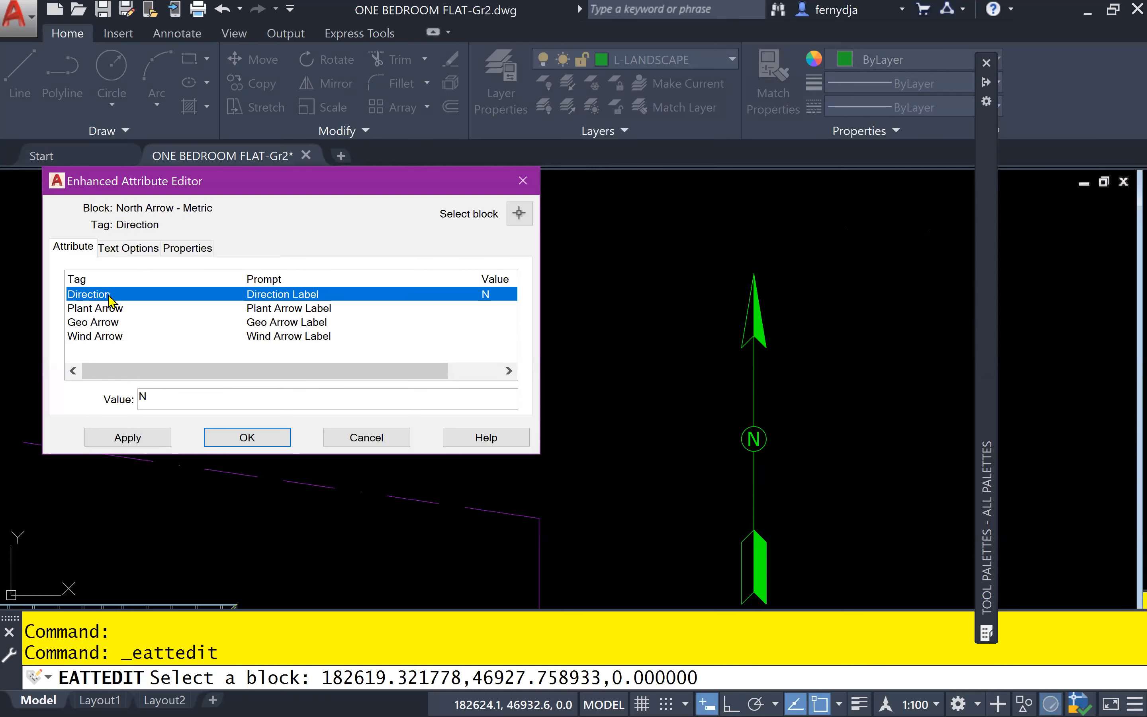
pyautogui.click(181, 403)
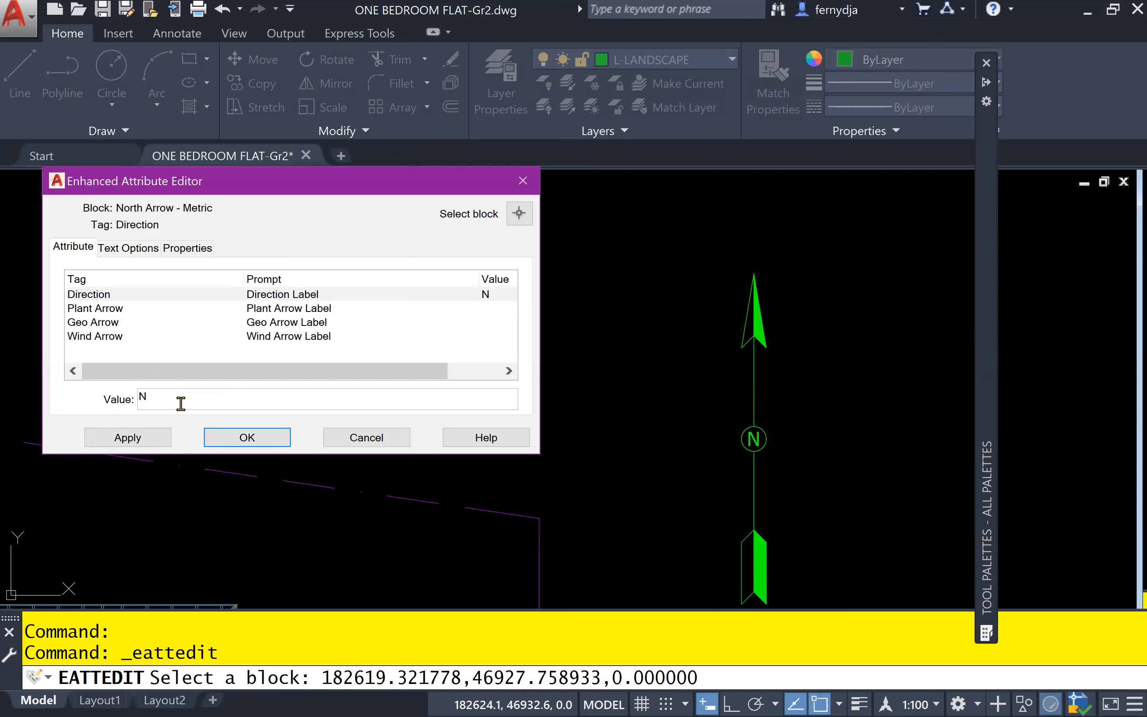
pyautogui.press('Return')
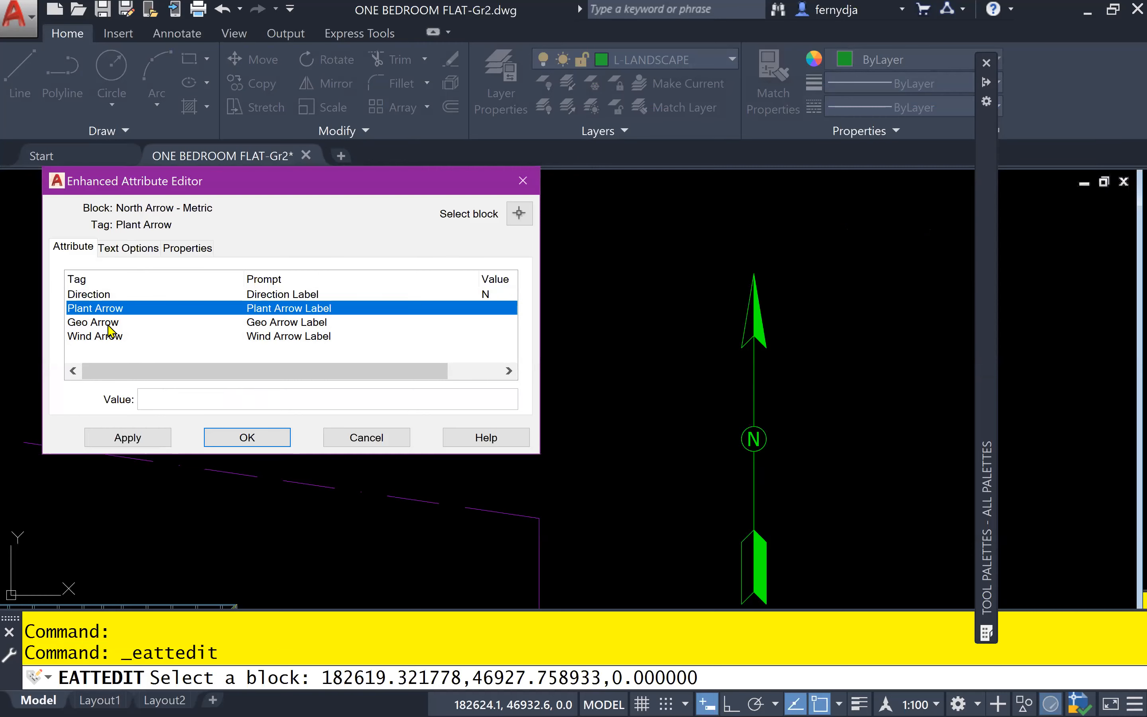
pyautogui.press('Return')
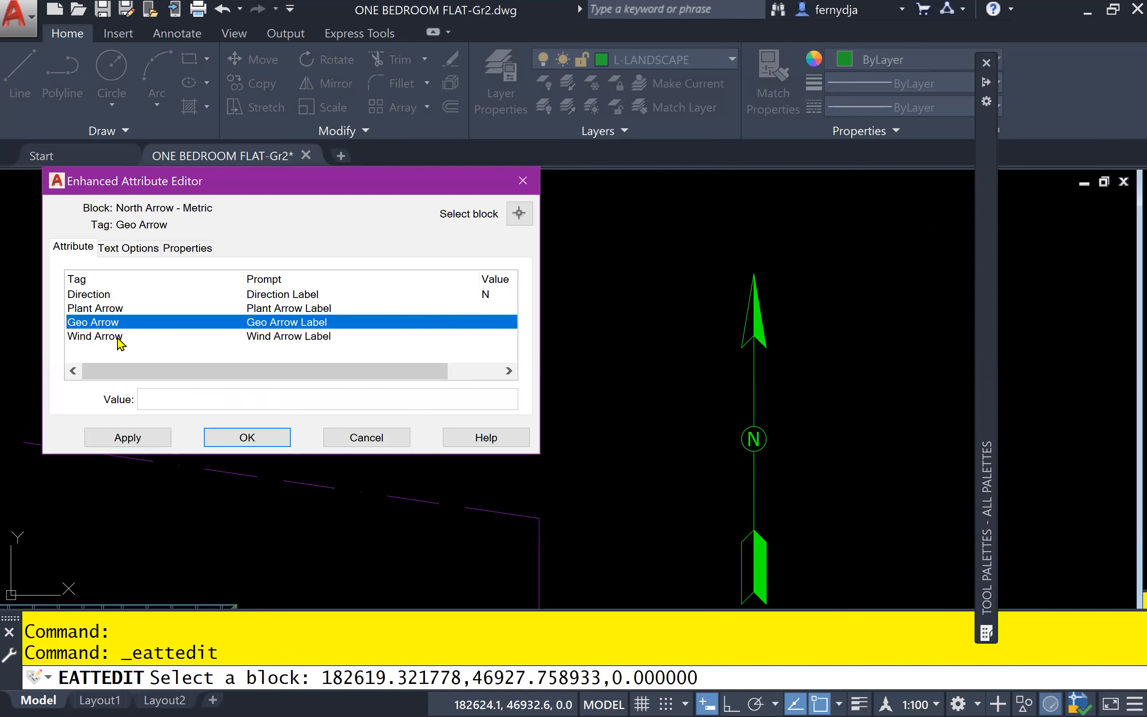
pyautogui.press('Return')
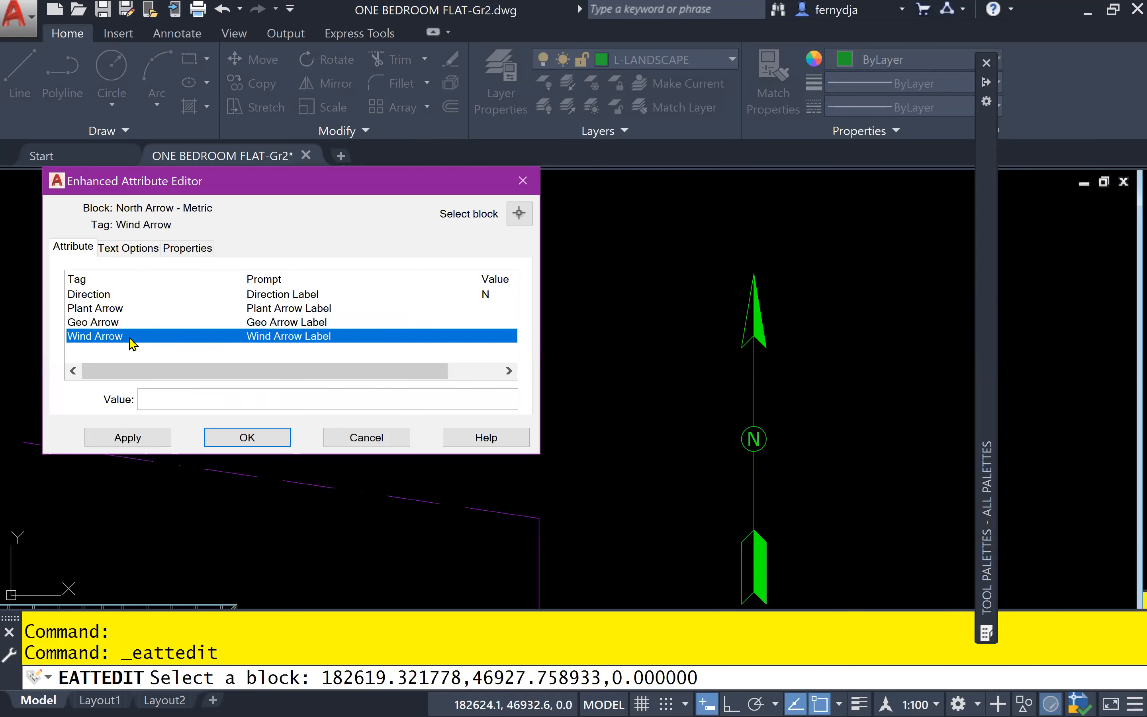
pyautogui.click(246, 438)
pyautogui.scroll(-5, 590, 434)
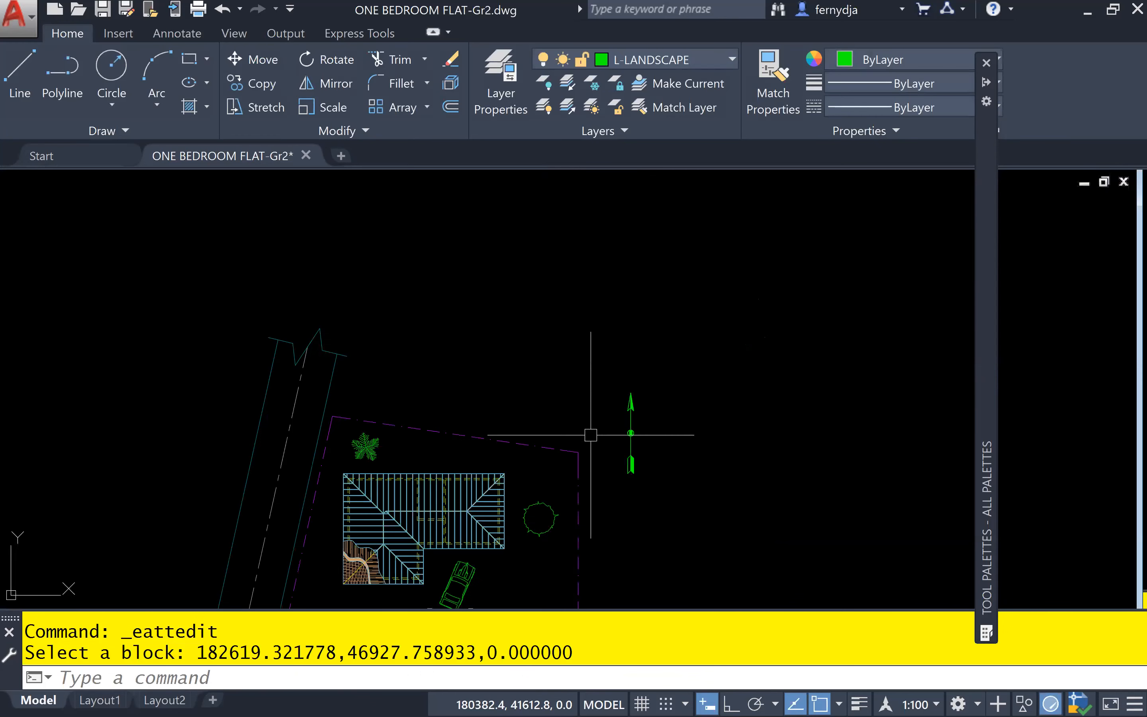
pyautogui.moveTo(591, 434); pyautogui.dragTo(685, 319, button='middle')
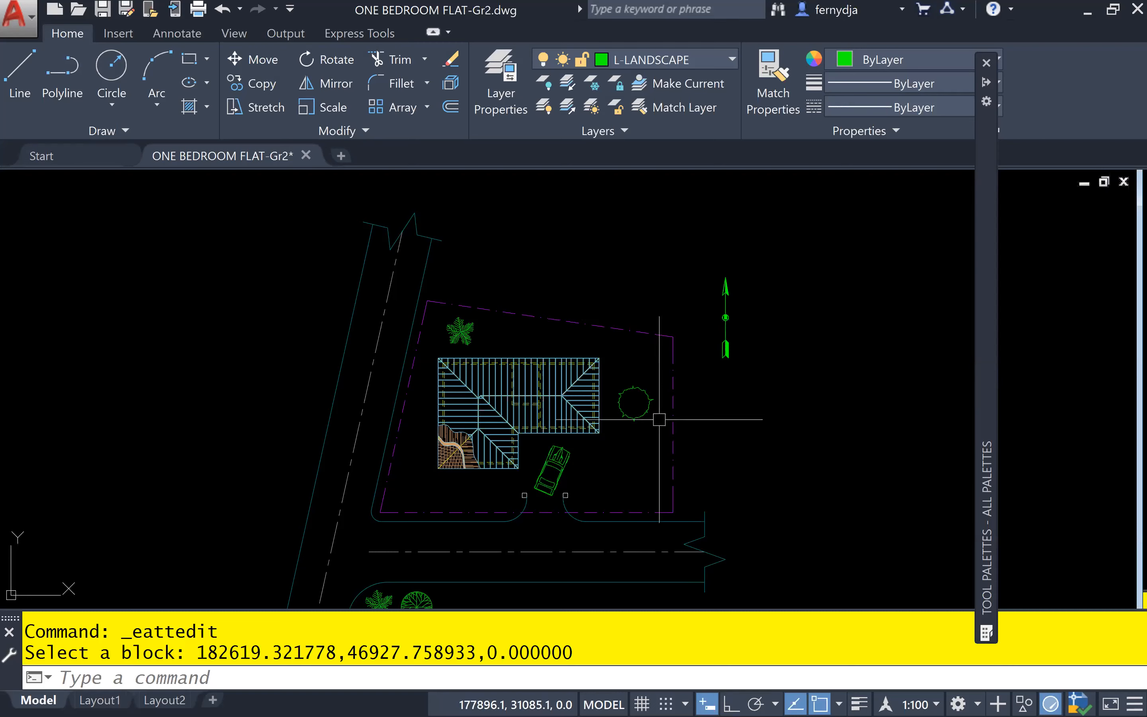
pyautogui.moveTo(686, 441); pyautogui.dragTo(729, 365, button='middle')
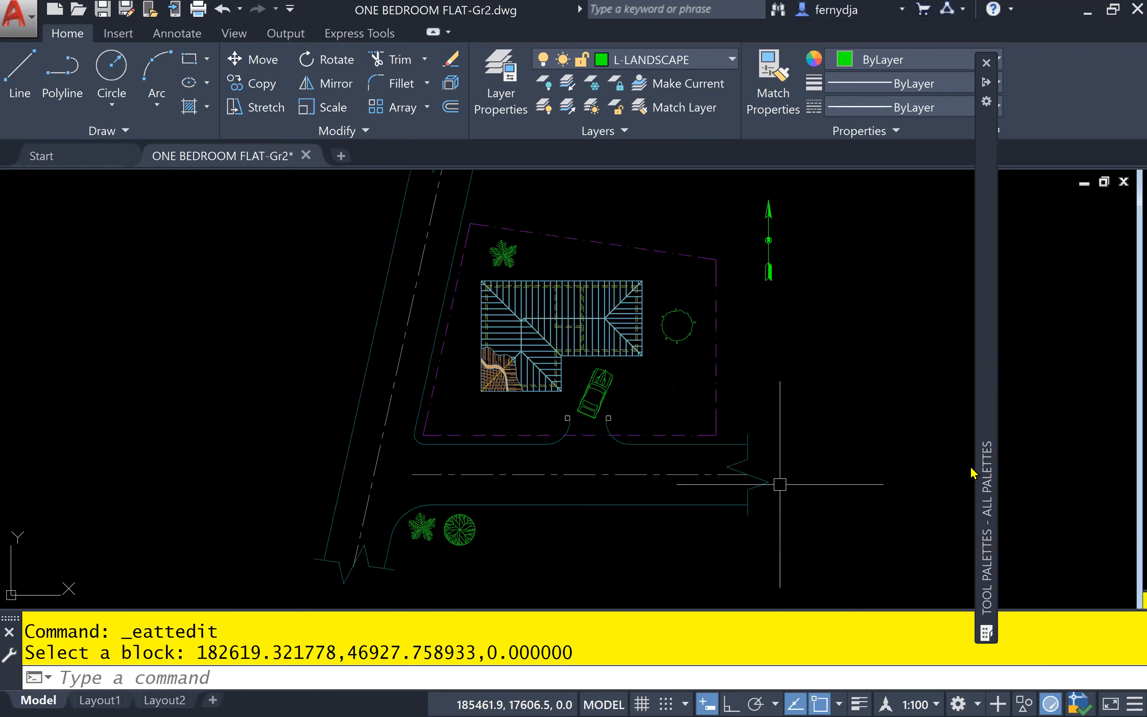
pyautogui.moveTo(984, 467)
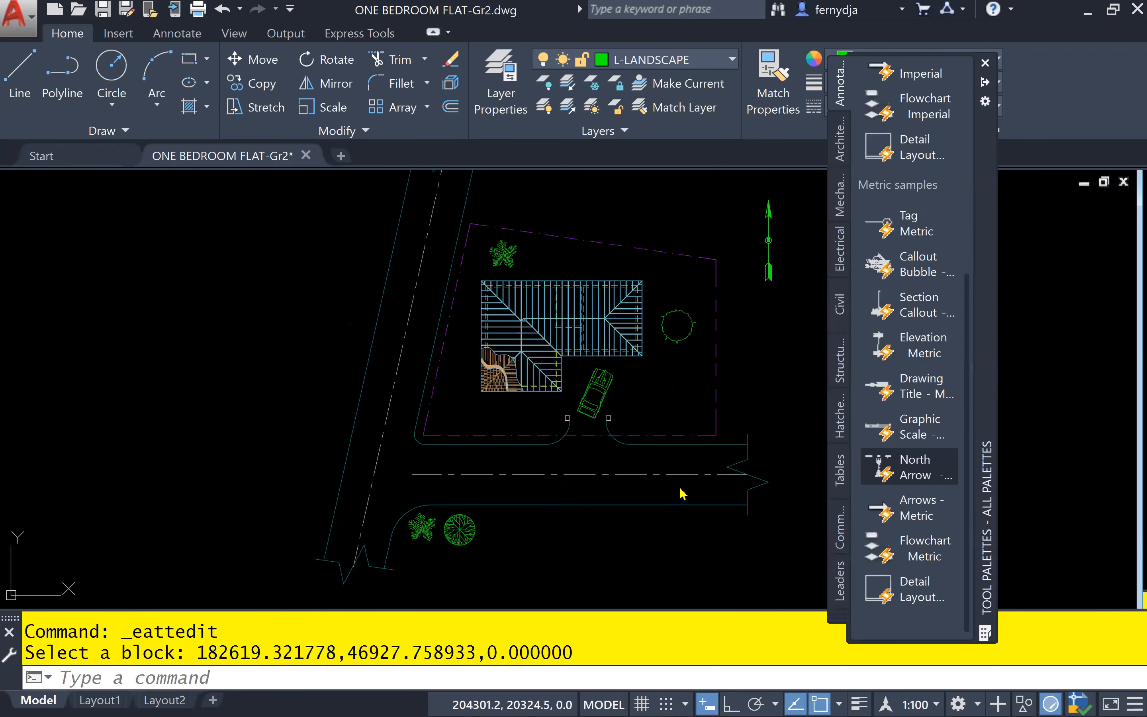
pyautogui.click(747, 450)
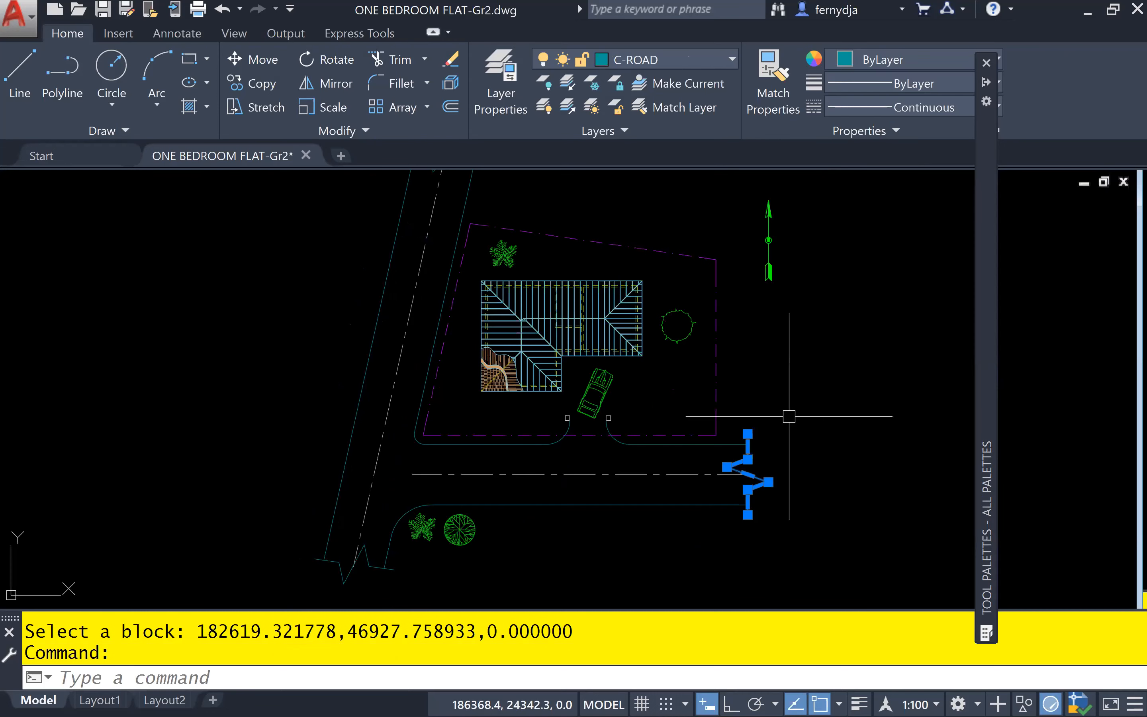
pyautogui.press('Escape')
# Start inserting the Elevation symbol - Metric block near the southeast corner of the site boundary with a scale factor of 5
pyautogui.scroll(6, 715, 436)
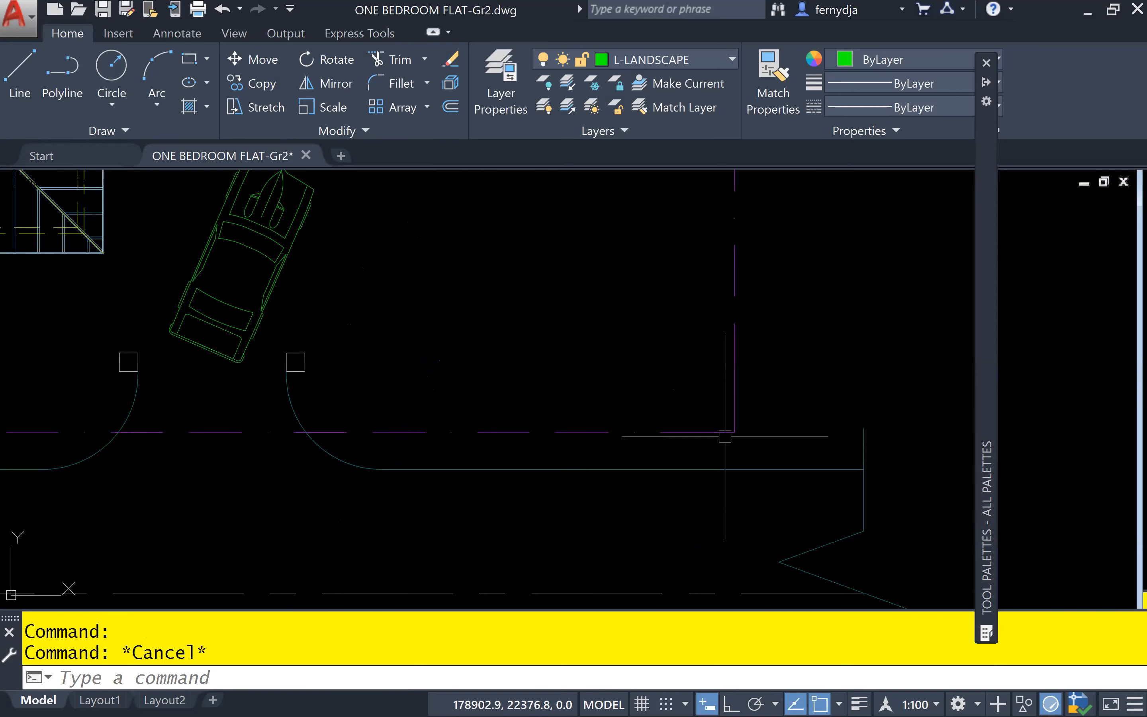
pyautogui.scroll(2, 995, 415)
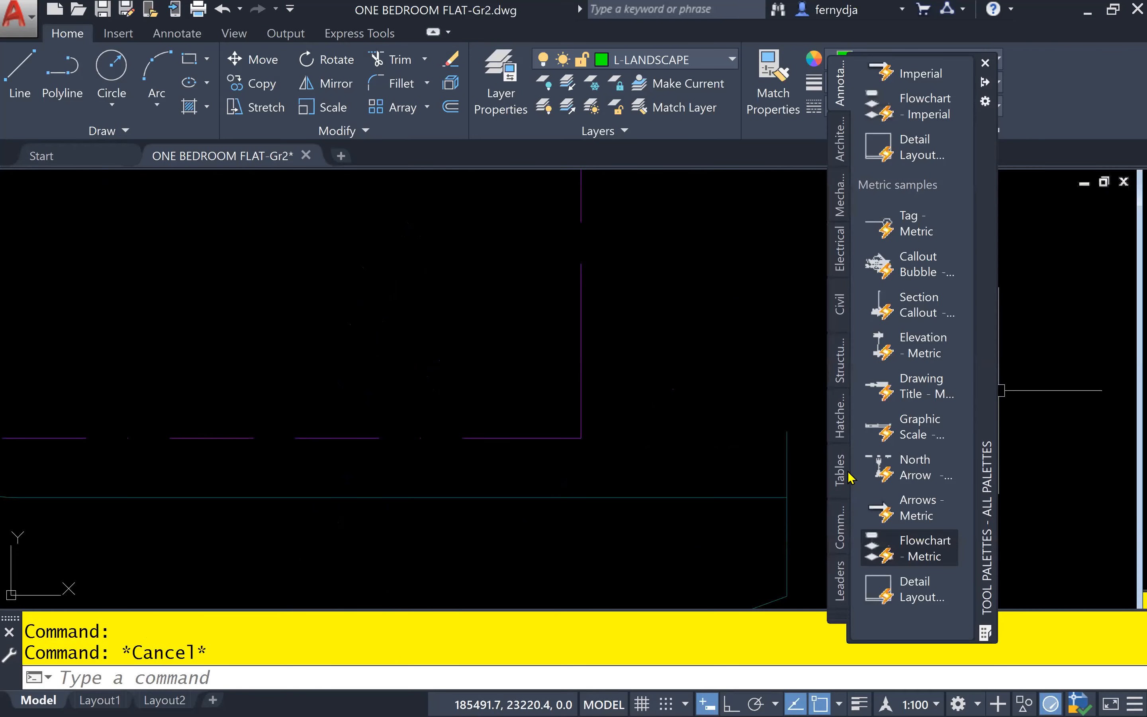
pyautogui.click(840, 378)
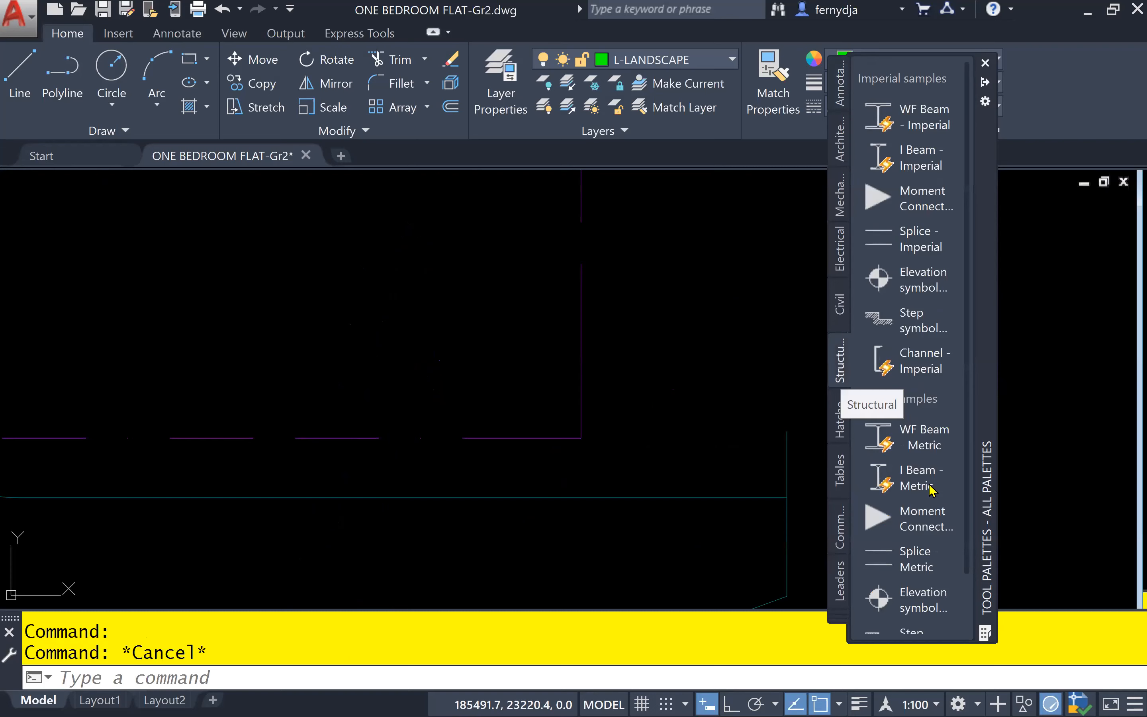
pyautogui.click(914, 603)
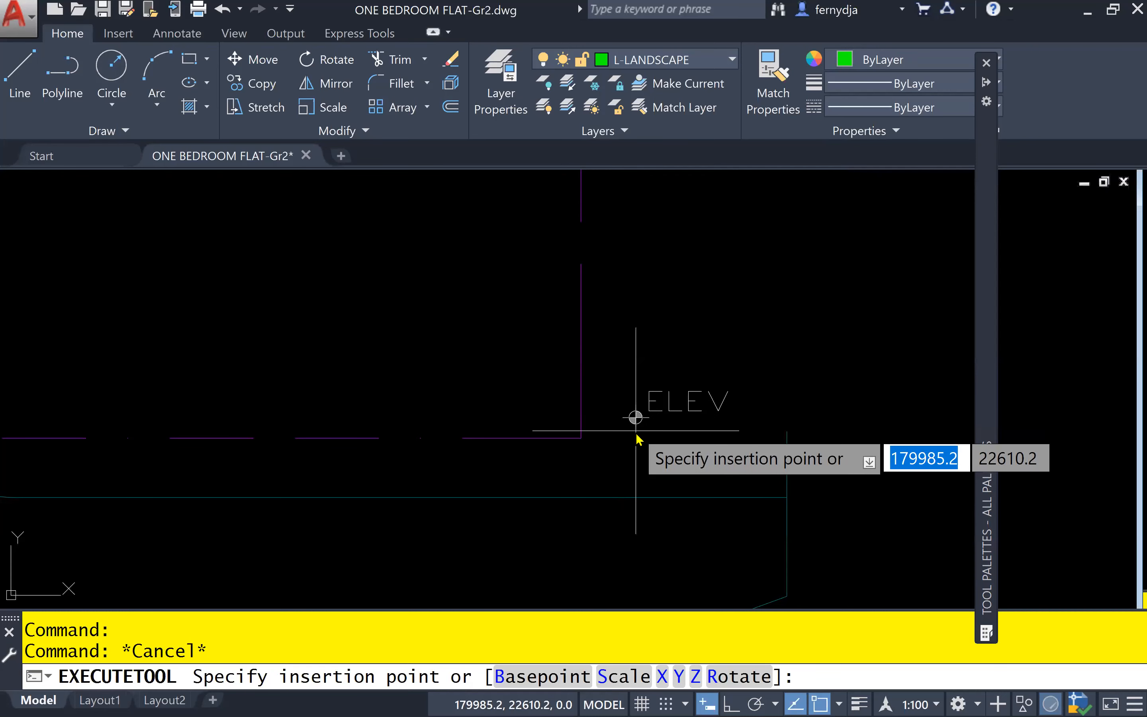
pyautogui.write('S')
pyautogui.press('Return')
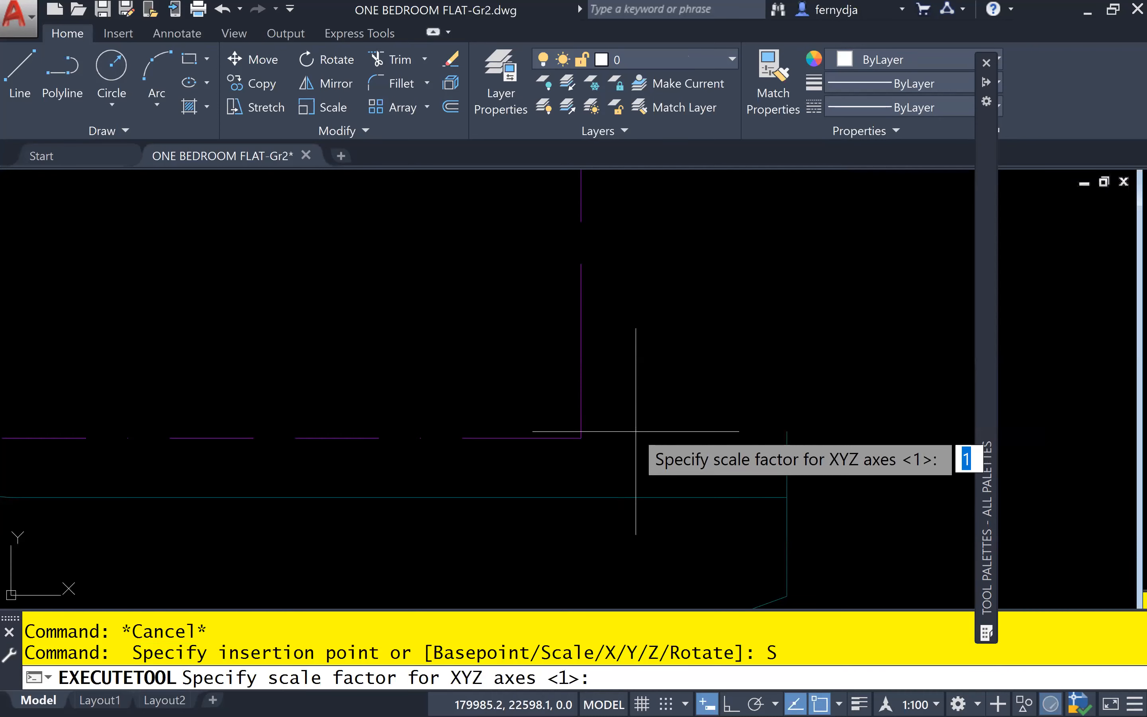
pyautogui.write('5')
pyautogui.press('Return')
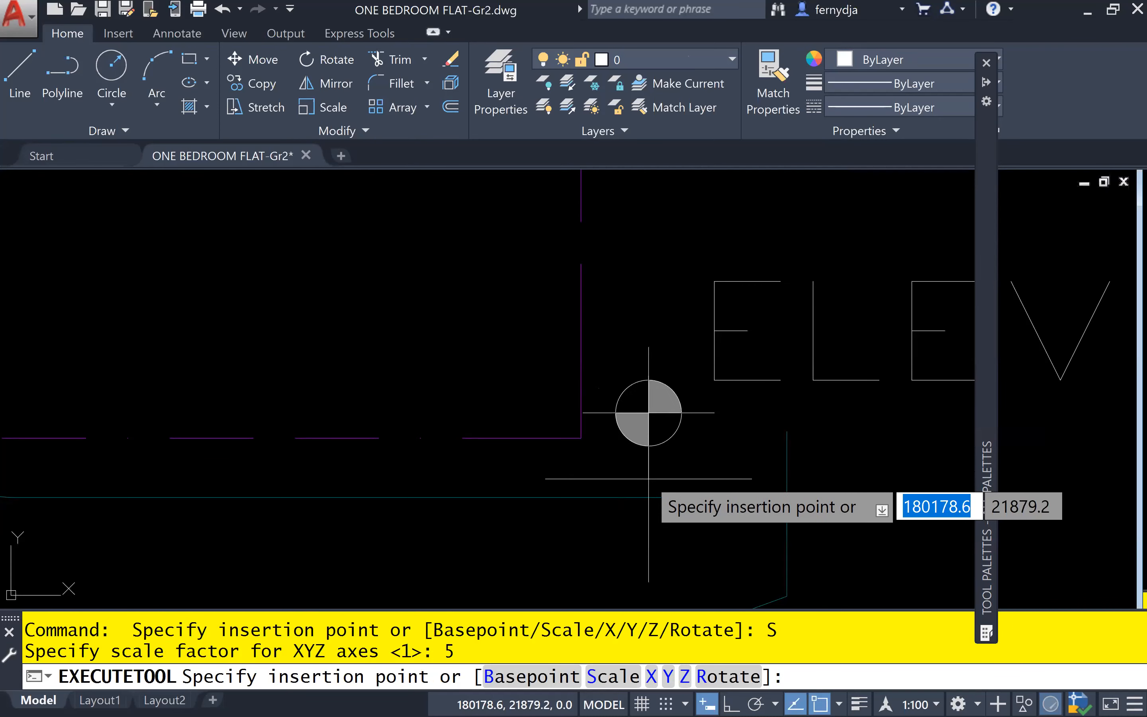
# Rebase the elevation symbol to its circle centre, place it on the boundary's southeast corner, and blank its Elevation value
pyautogui.write('b')
pyautogui.press('Return')
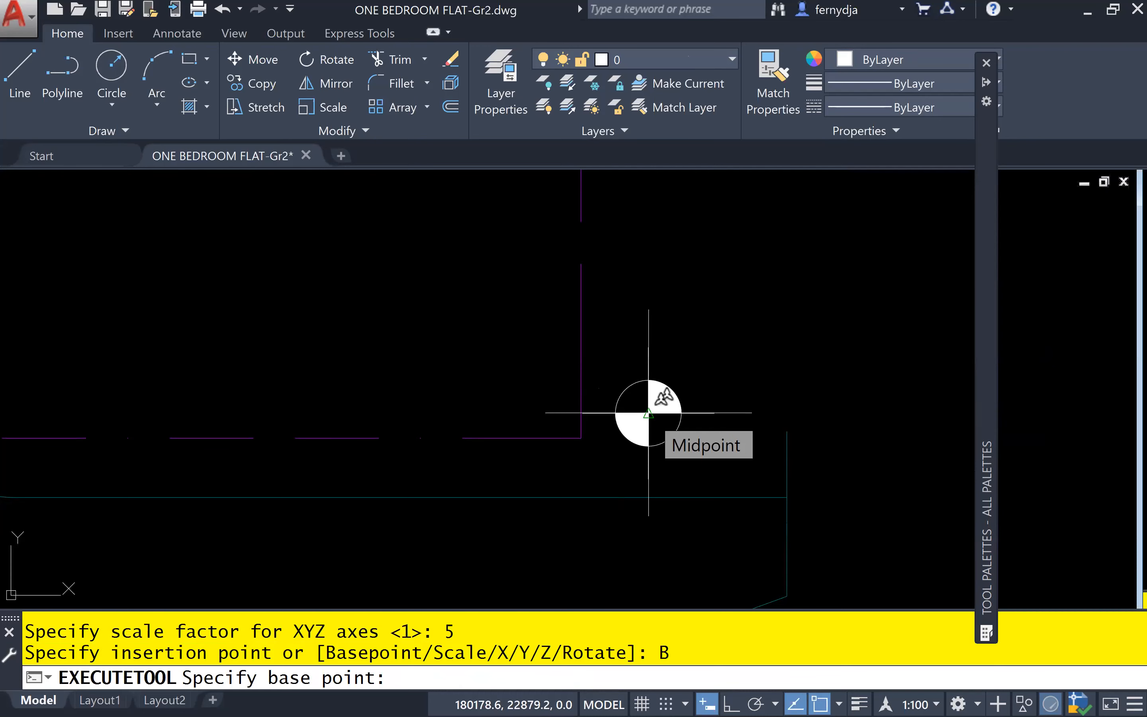
pyautogui.click(648, 413)
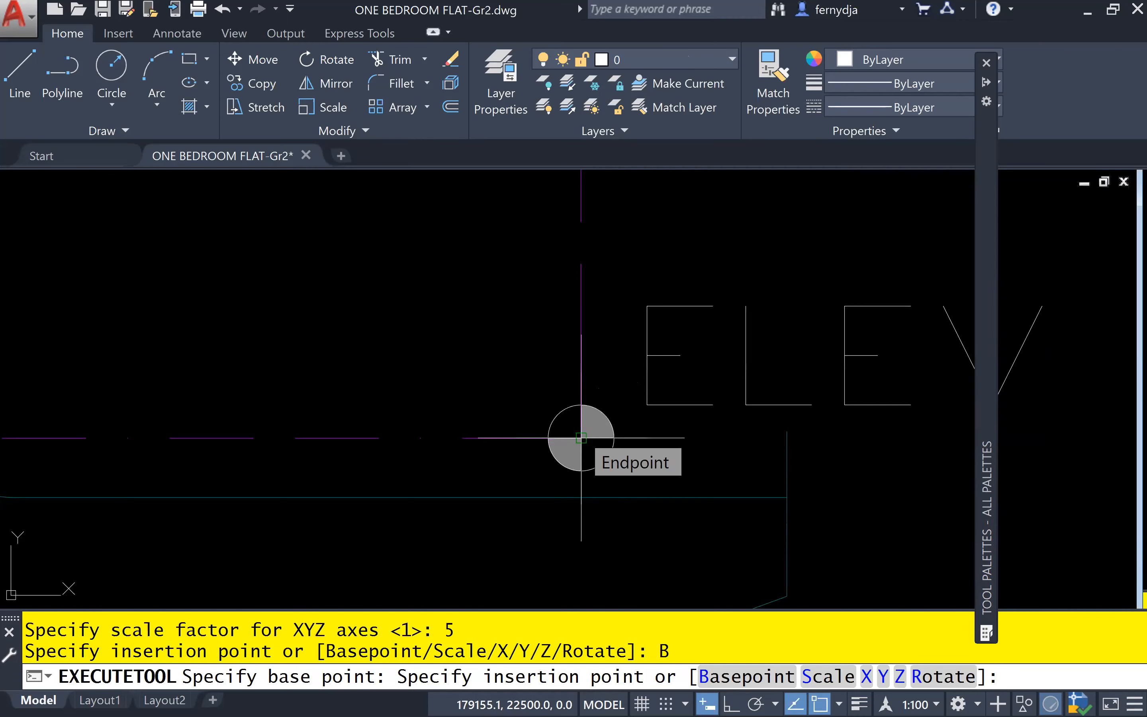
pyautogui.click(581, 438)
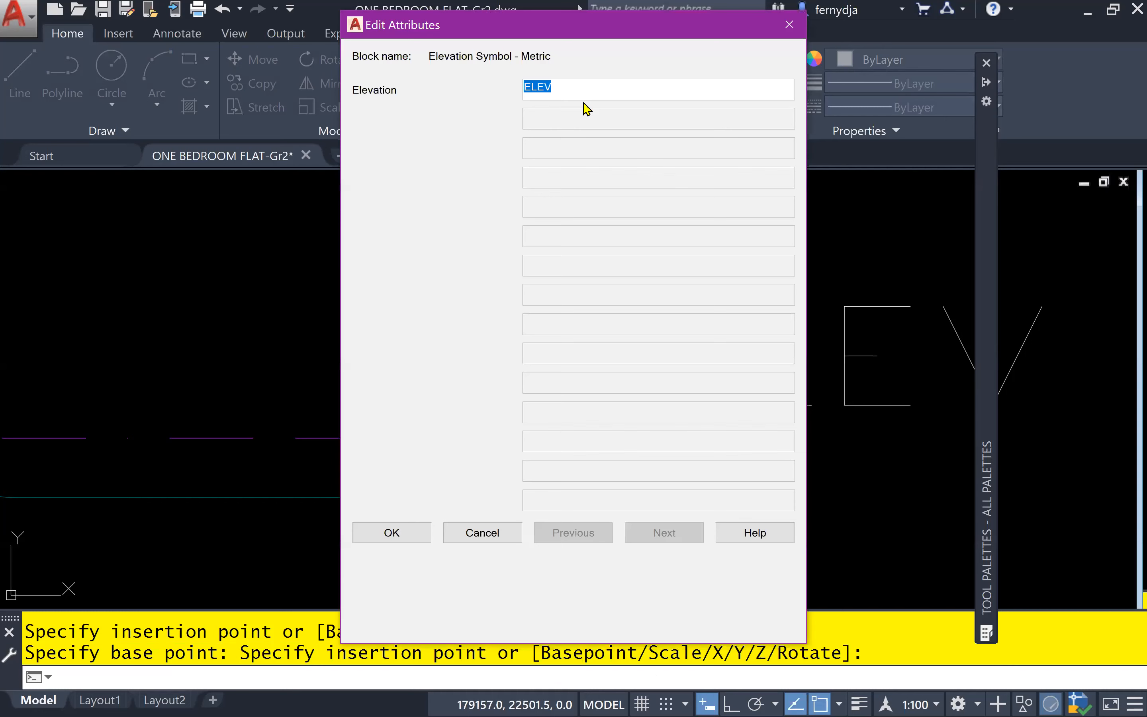
pyautogui.press('BackSpace')
pyautogui.press('Return')
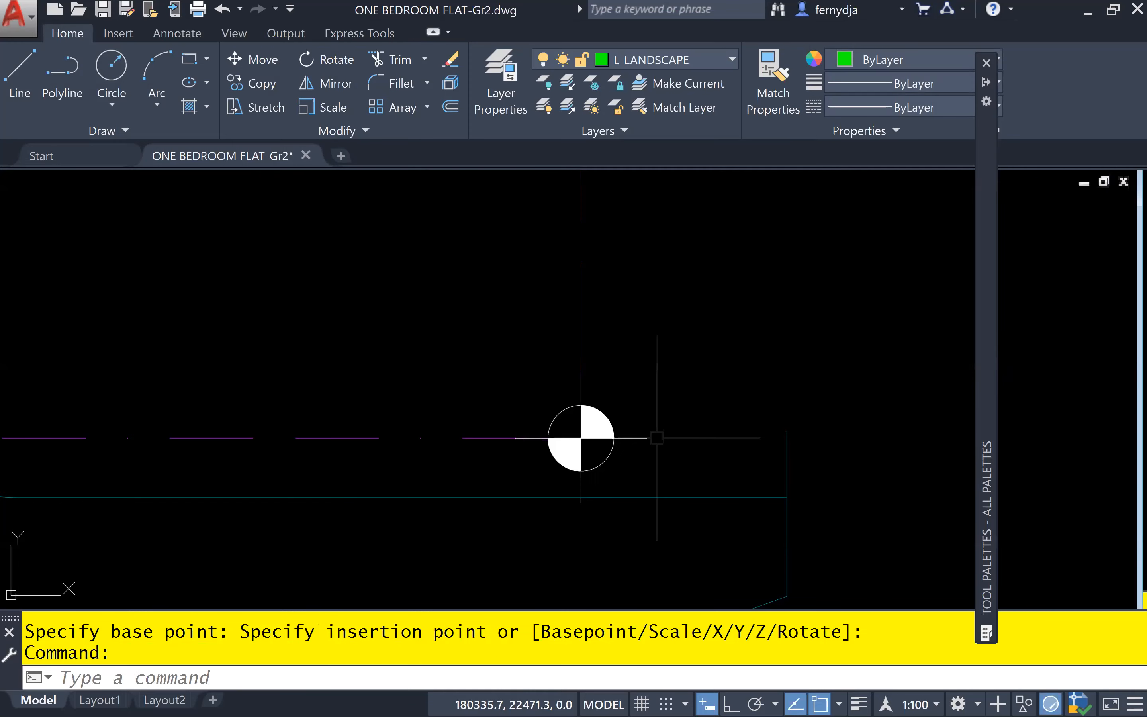
# Assign the elevation symbol at the southeast boundary corner to the L-LANDSCAPE layer
pyautogui.click(656, 437)
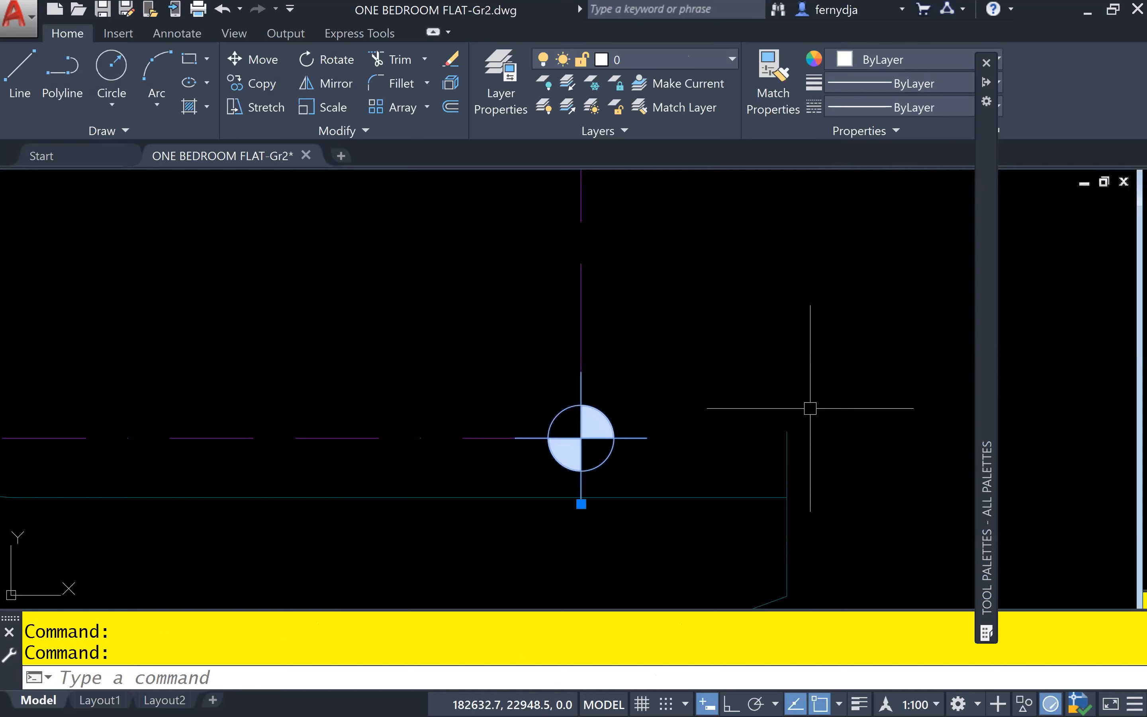
pyautogui.click(721, 64)
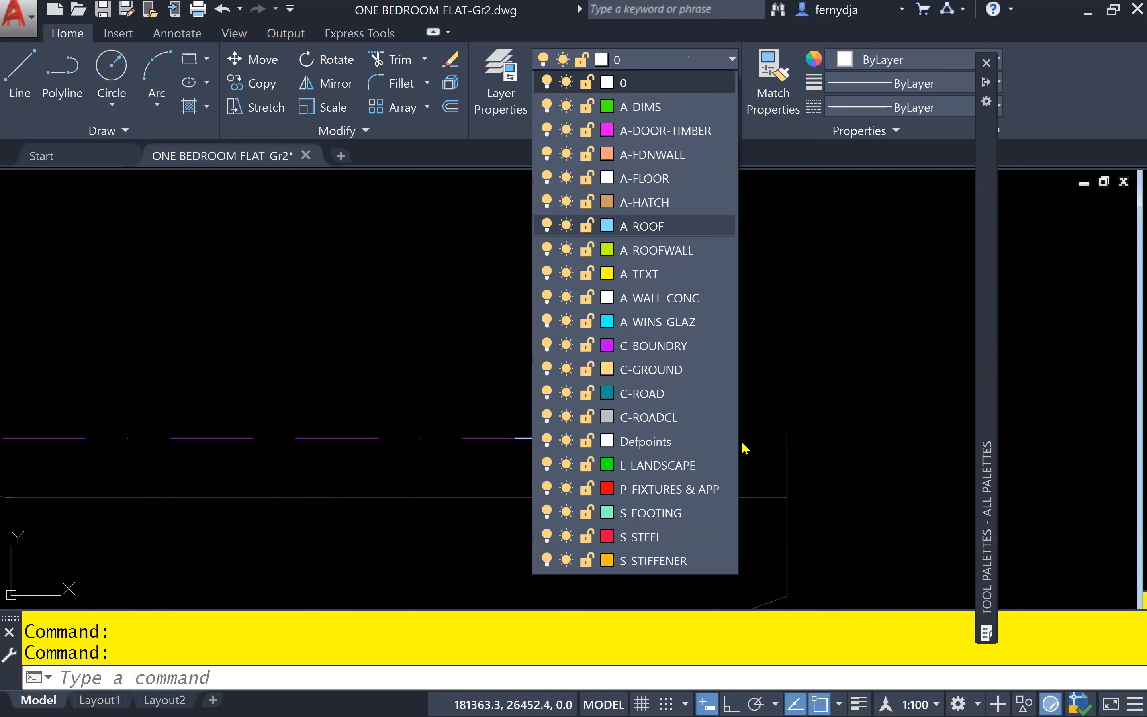
pyautogui.click(657, 465)
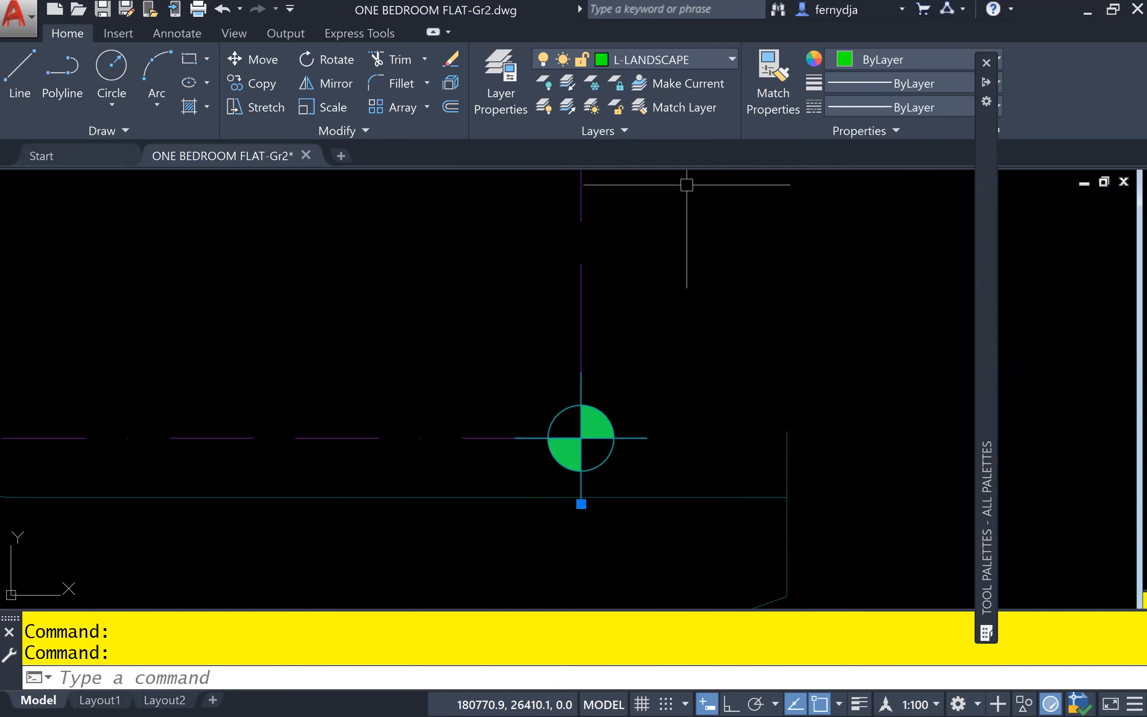
# Copy the elevation symbol from its centre onto the northeast corner of the site boundary
pyautogui.write('co')
pyautogui.press('Return')
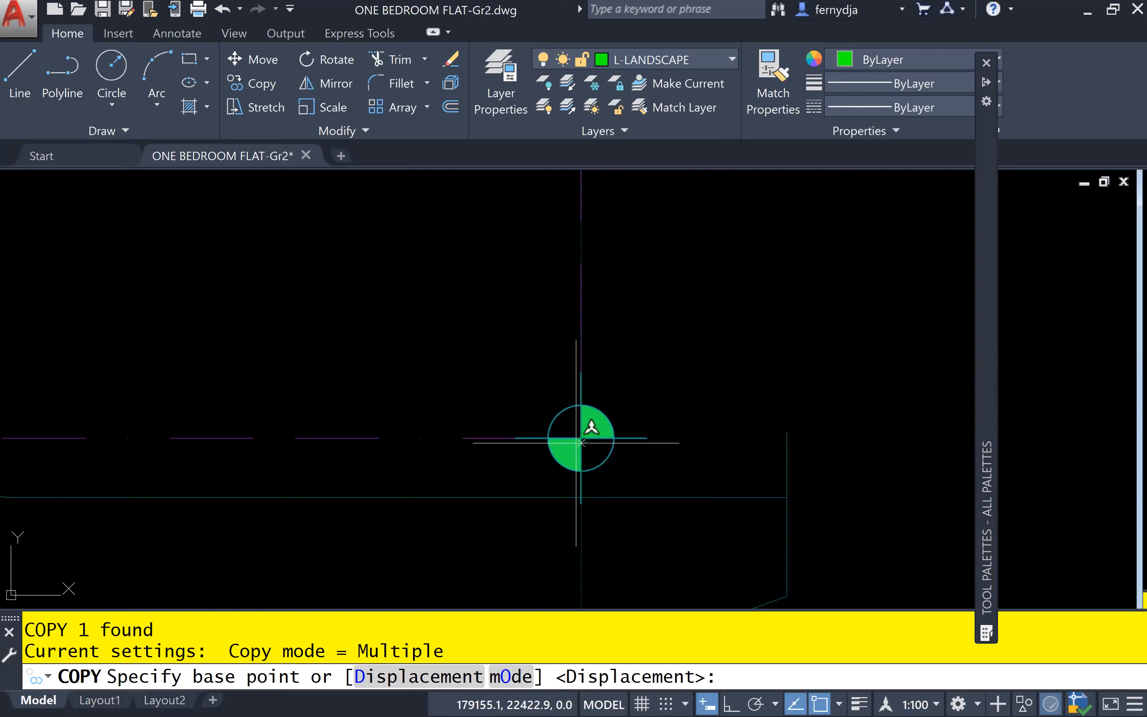
pyautogui.click(581, 442)
pyautogui.scroll(-4, 718, 206)
pyautogui.moveTo(717, 232); pyautogui.dragTo(701, 705, button='middle')
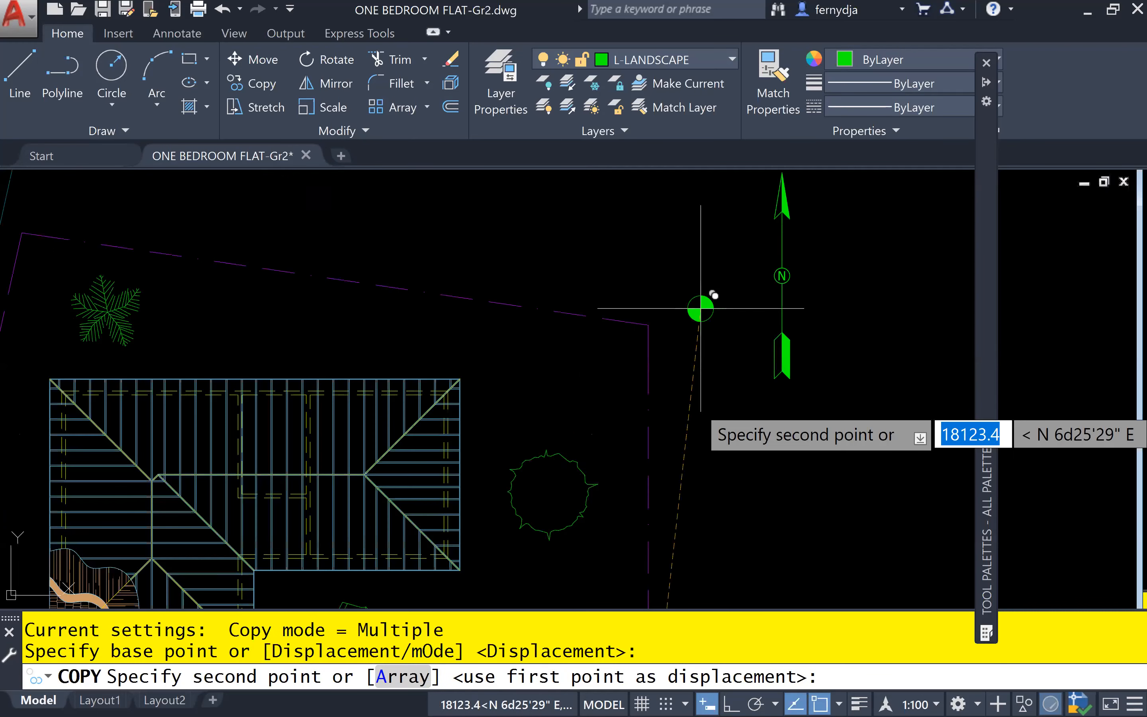
pyautogui.scroll(4, 701, 309)
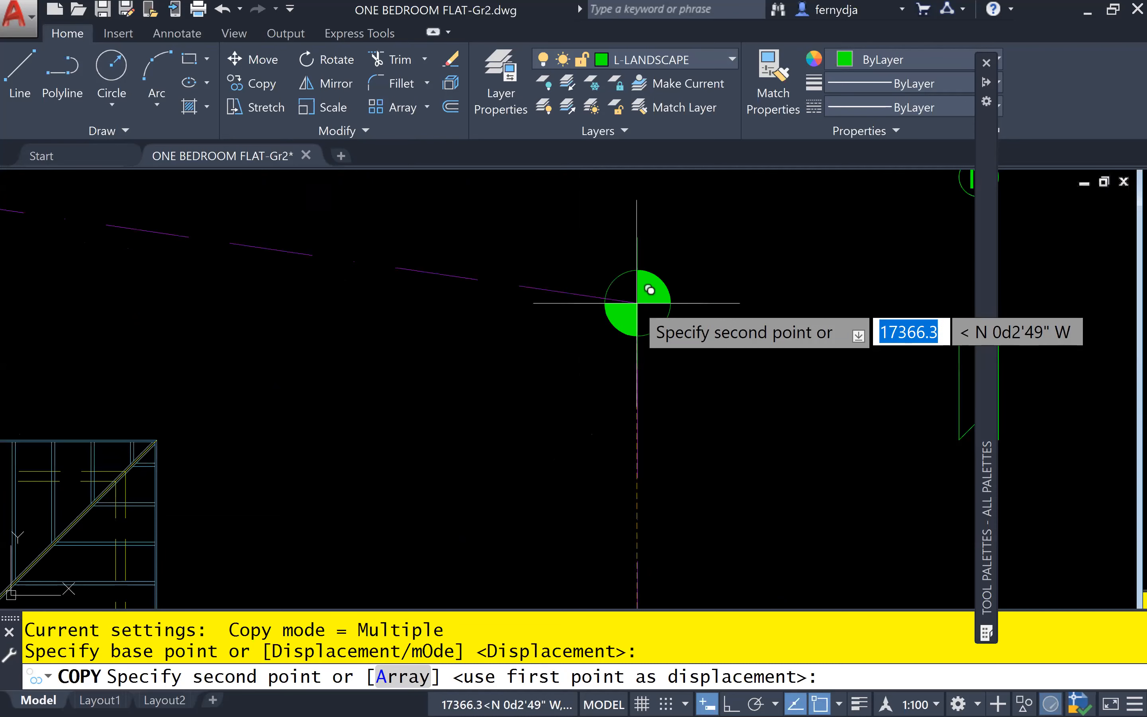
pyautogui.click(637, 302)
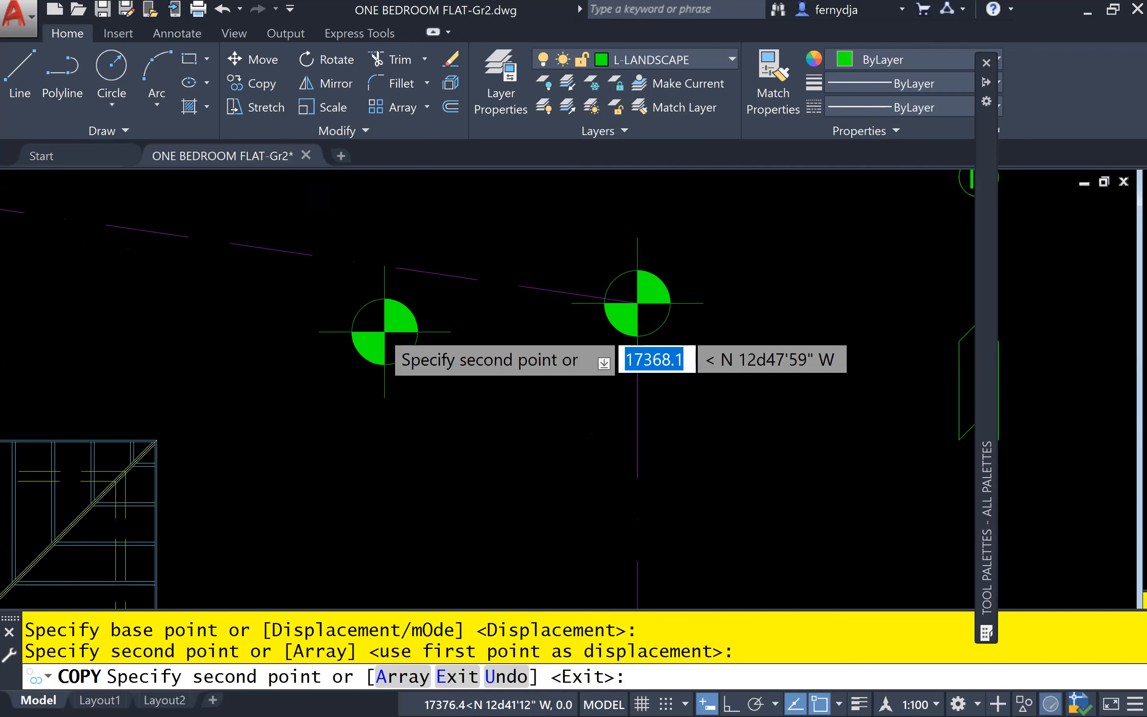
# Place further copies of the elevation symbol on the northwest and southwest boundary corners, and end the copy command
pyautogui.scroll(-4, 384, 331)
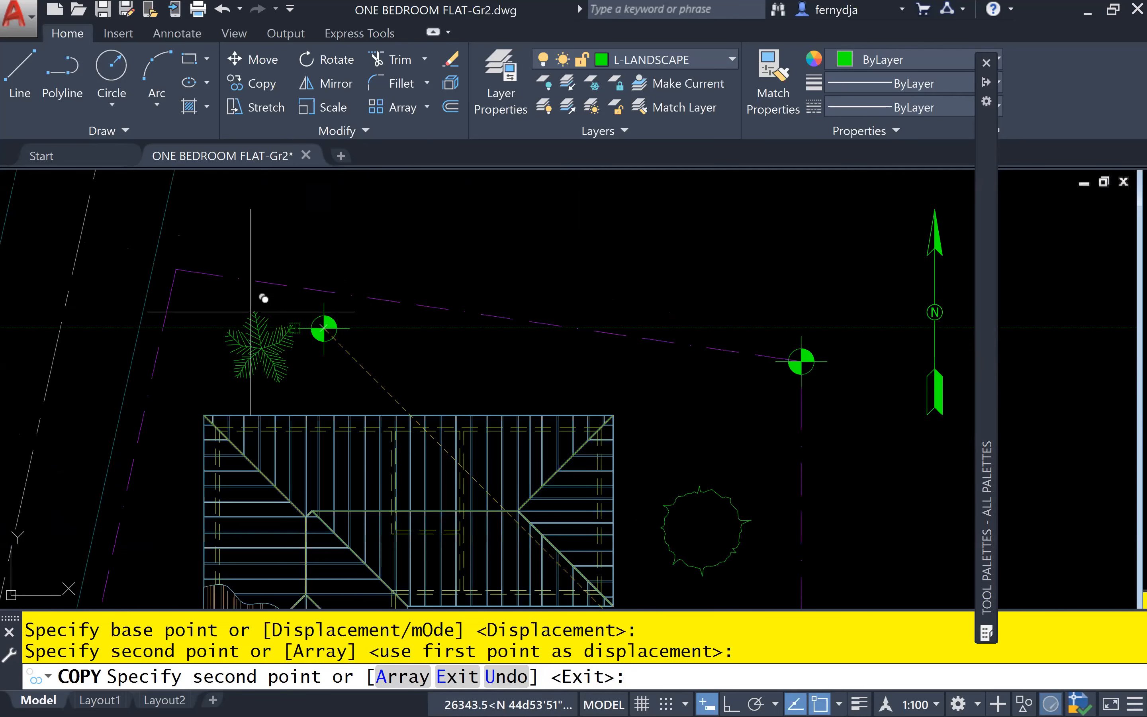
pyautogui.scroll(6, 175, 268)
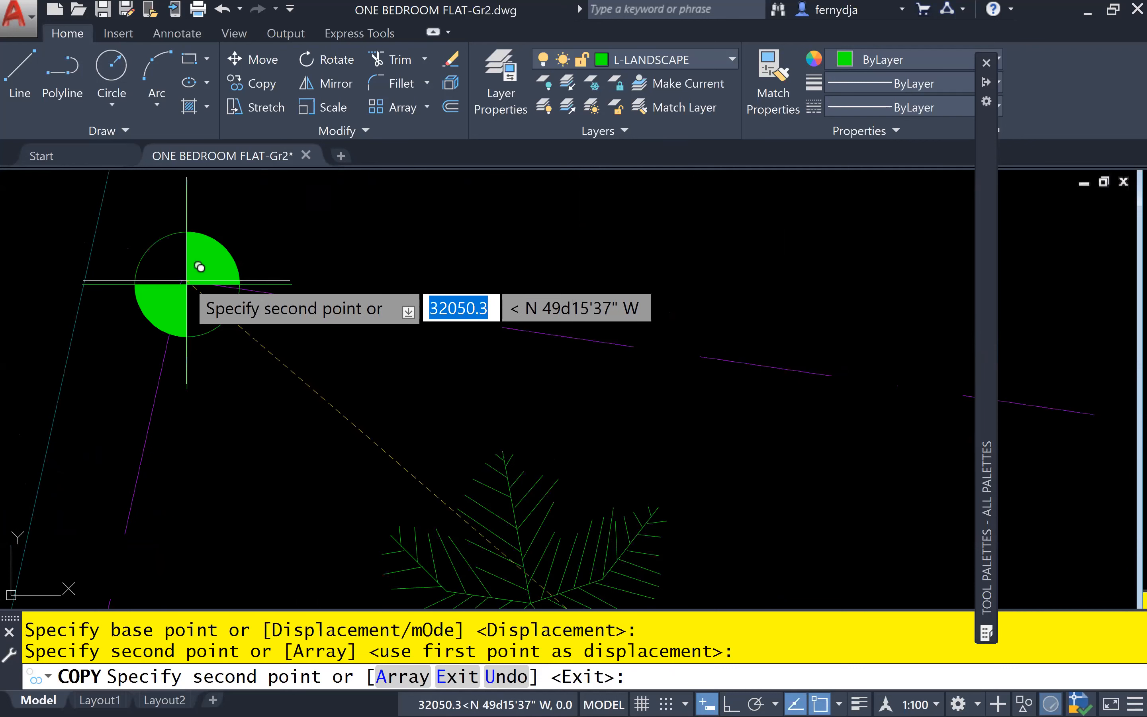
pyautogui.scroll(-4, 200, 264)
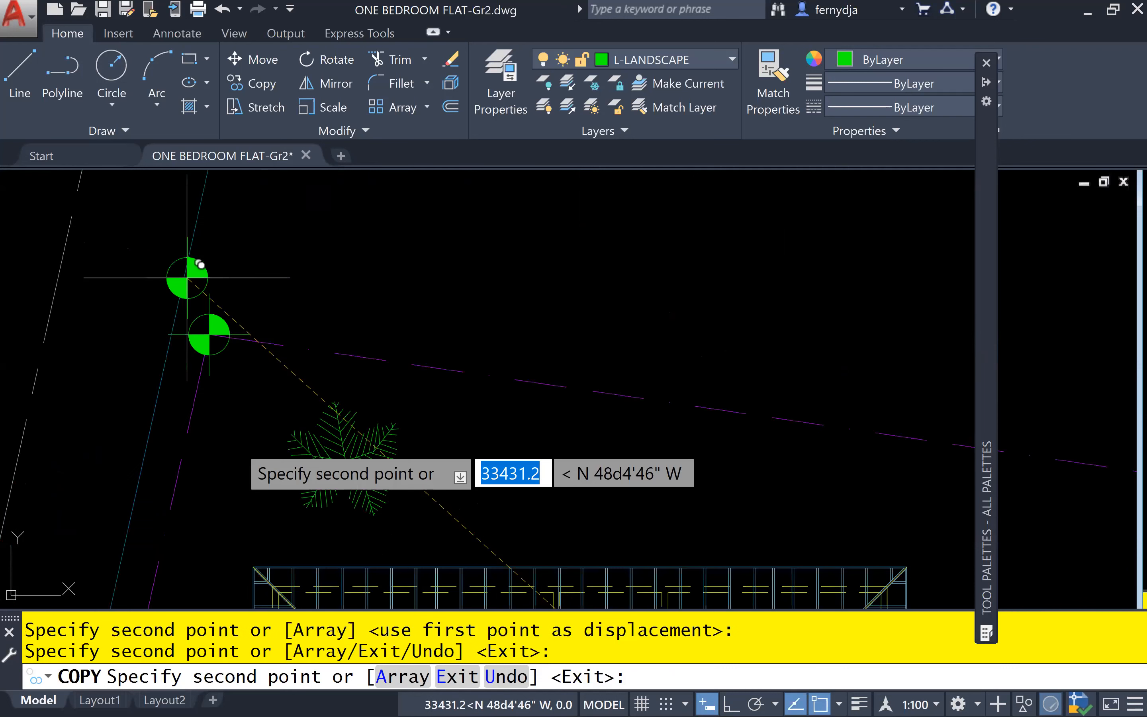
pyautogui.moveTo(244, 498); pyautogui.dragTo(262, 224, button='middle')
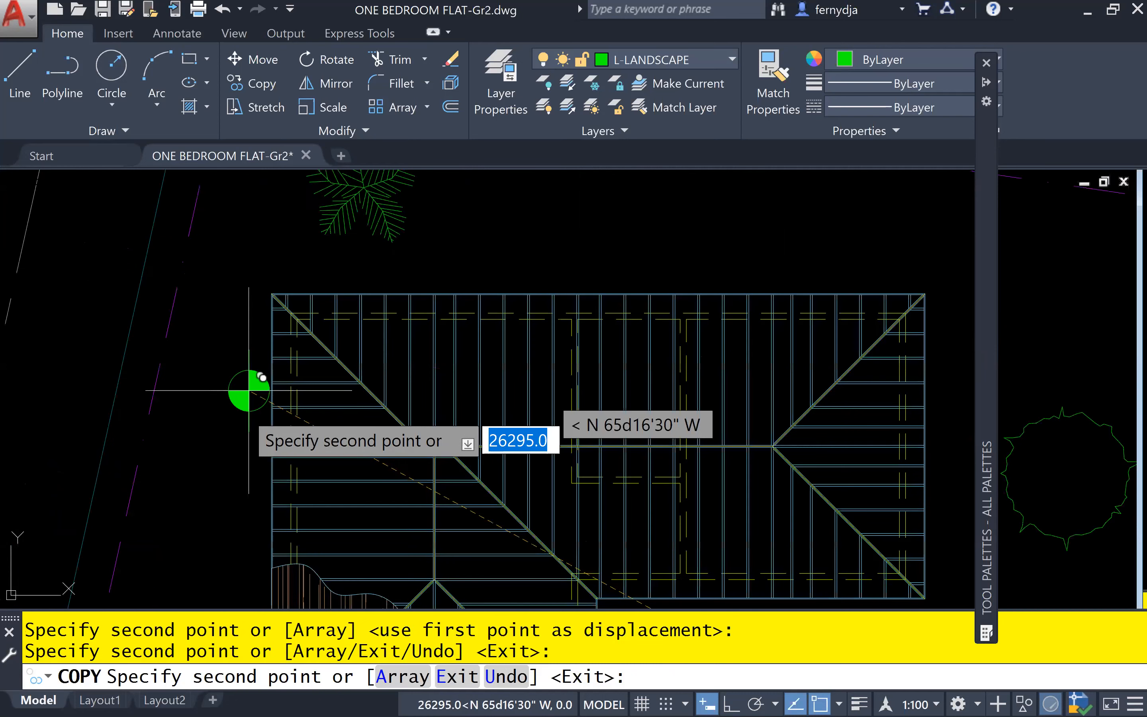
pyautogui.moveTo(219, 491); pyautogui.dragTo(342, 208, button='middle')
pyautogui.scroll(-2, 342, 208)
pyautogui.scroll(2, 261, 406)
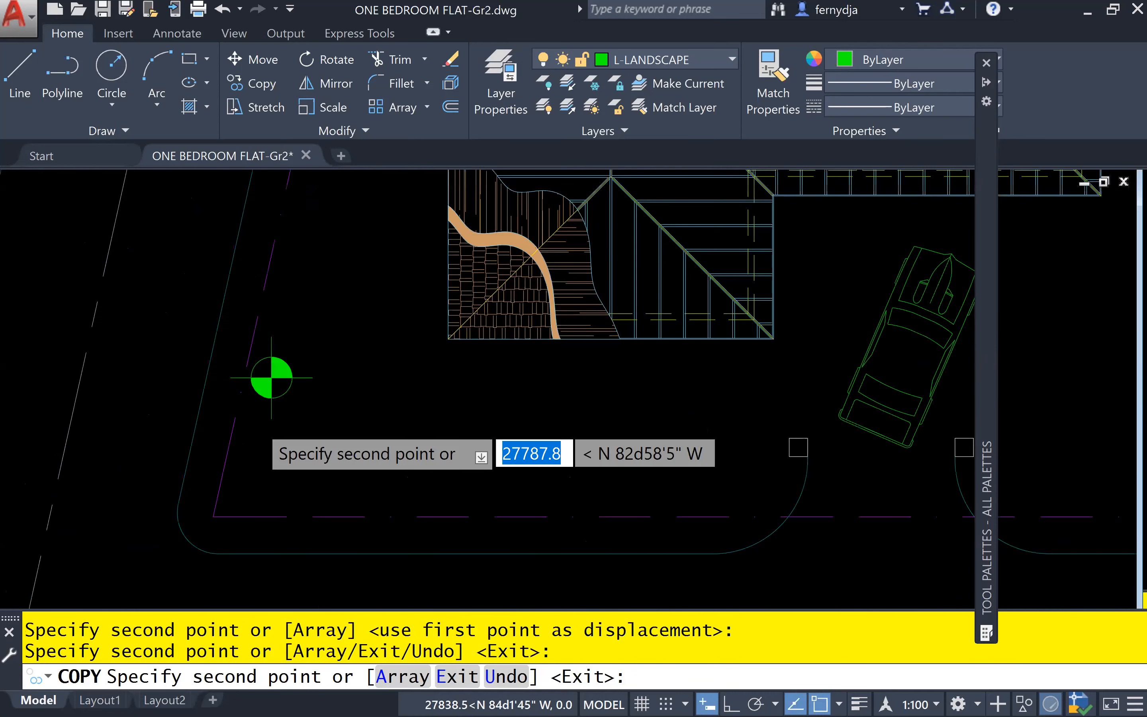
pyautogui.scroll(2, 259, 433)
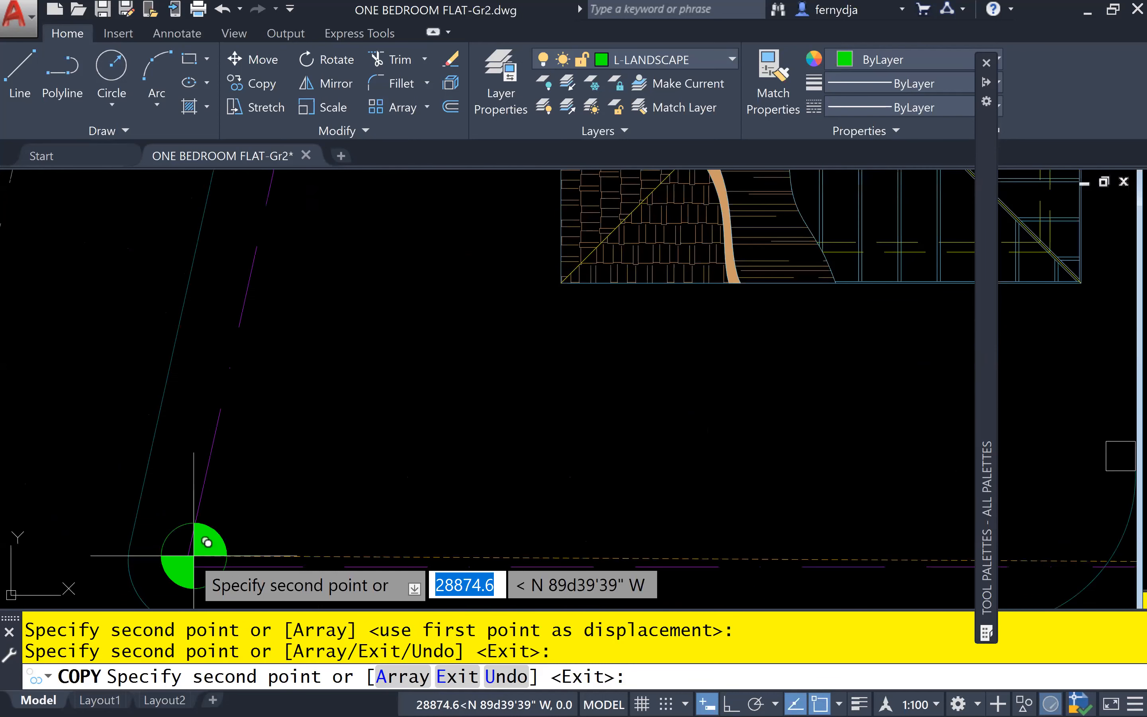
pyautogui.click(185, 567)
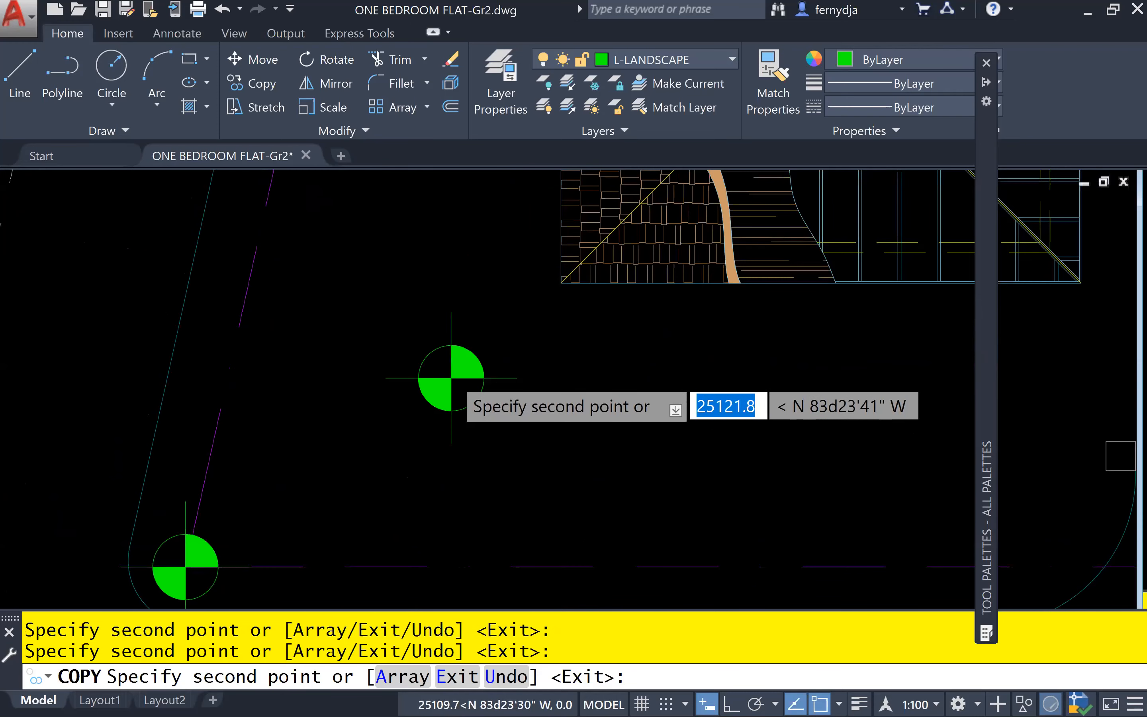
pyautogui.scroll(-8, 536, 407)
pyautogui.press('Escape')
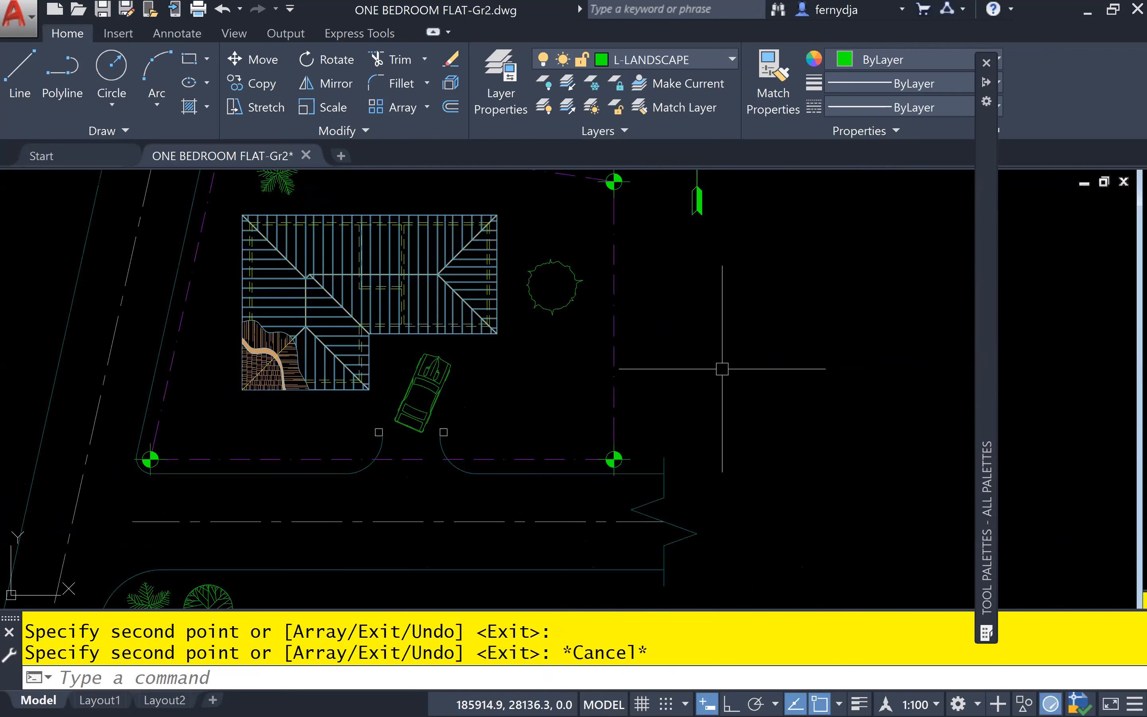
# Bring the site plan into view and save the drawing
pyautogui.scroll(-3, 721, 369)
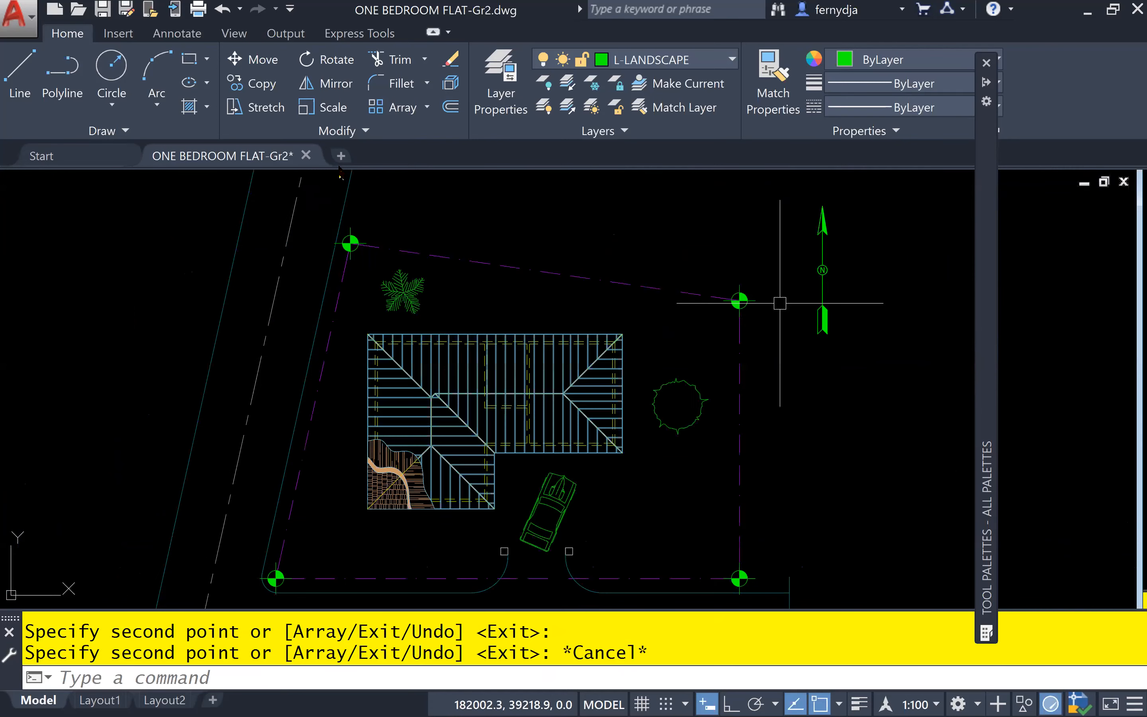
pyautogui.scroll(3, 393, 233)
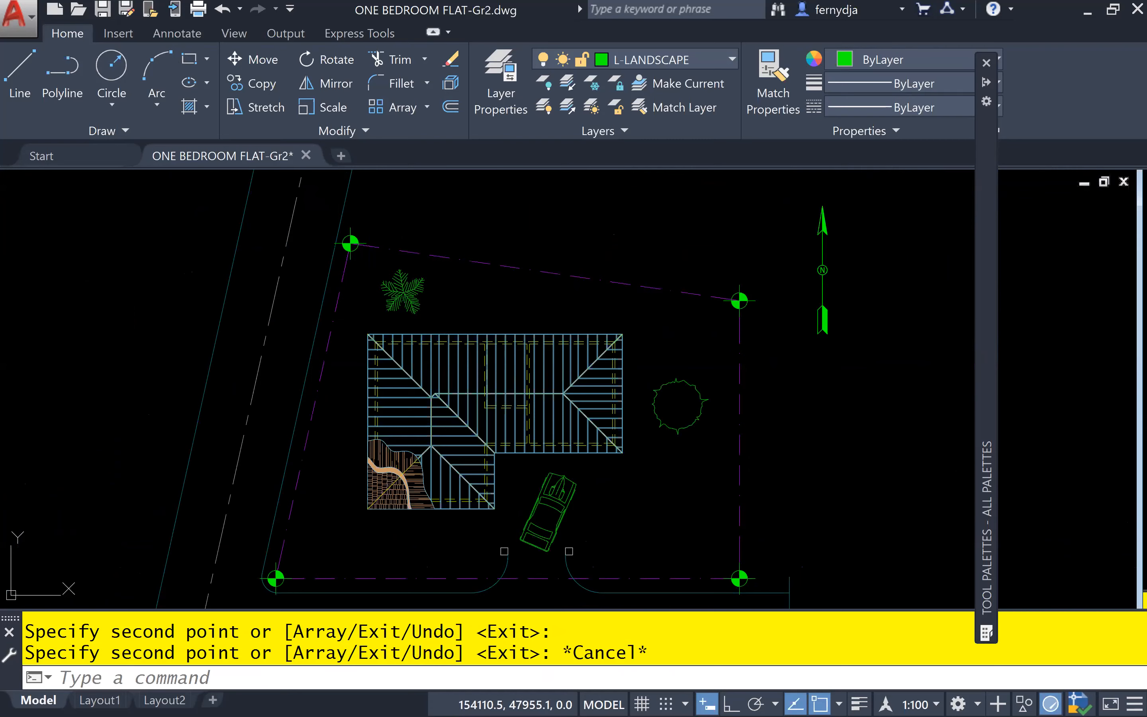
pyautogui.hotkey('ctrl', 's')
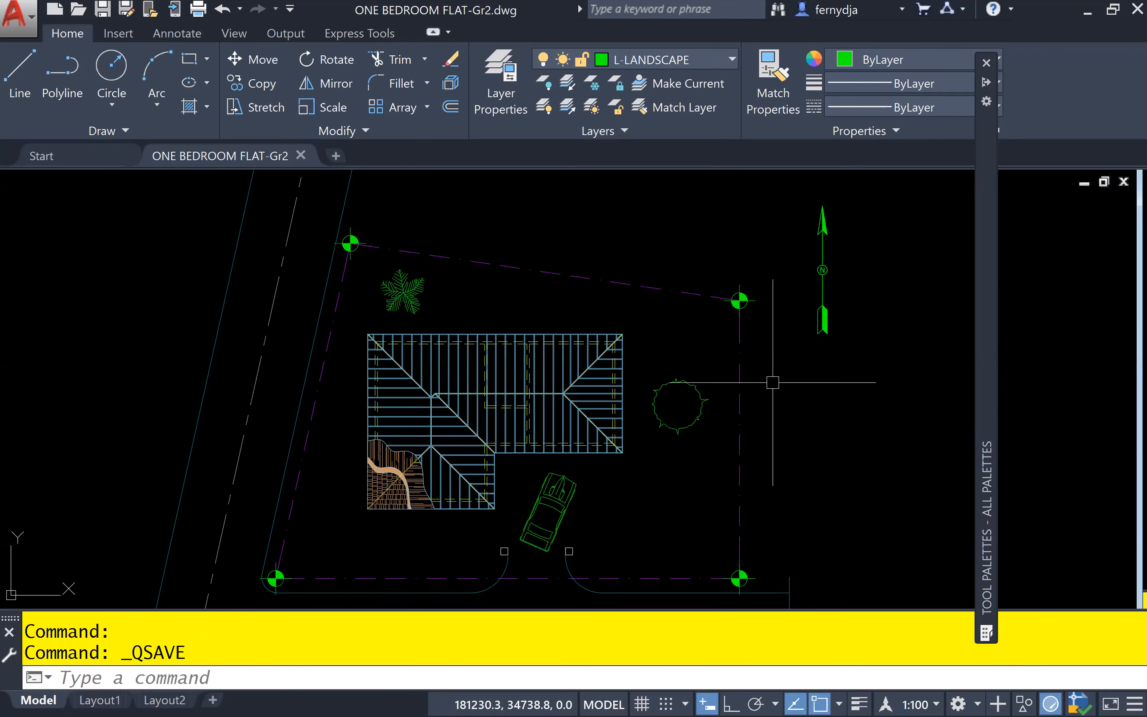